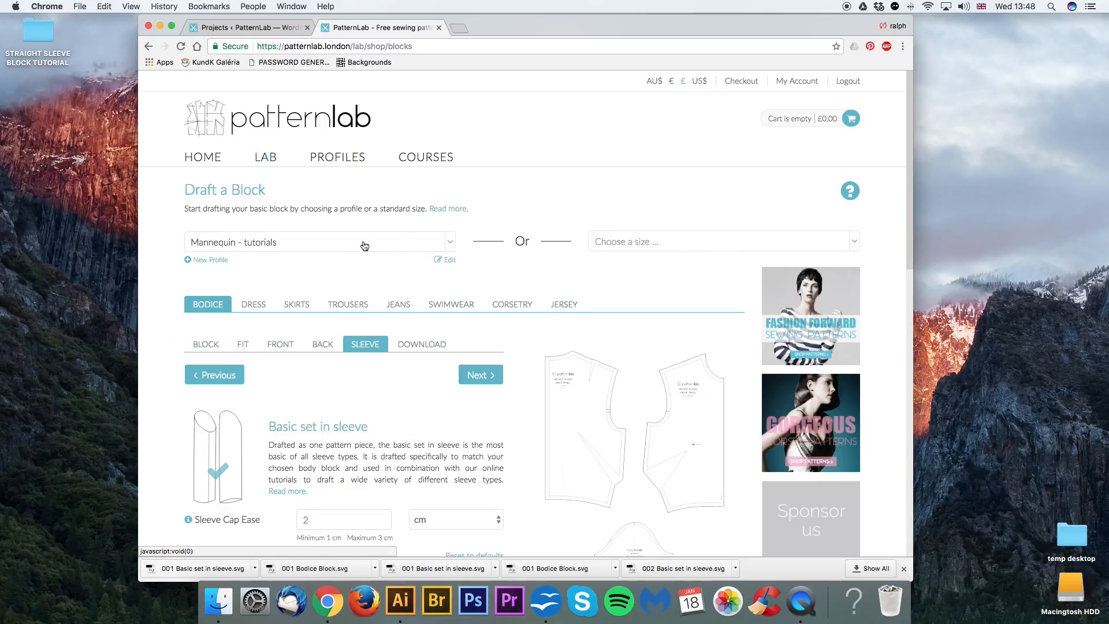
Step: Review the bodice draft's block, fit, front, back and sleeve settings, including the centre seam and dart styles
click(218, 346)
scroll(276, 380, down, 3)
scroll(277, 381, up, 2)
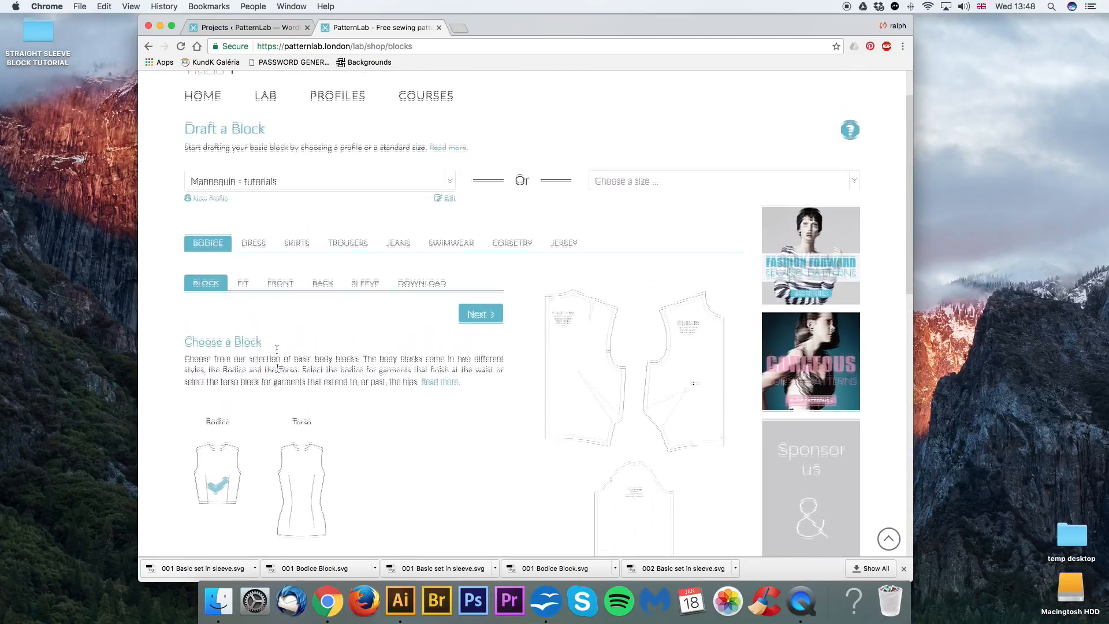
click(249, 300)
scroll(272, 260, down, 3)
click(280, 208)
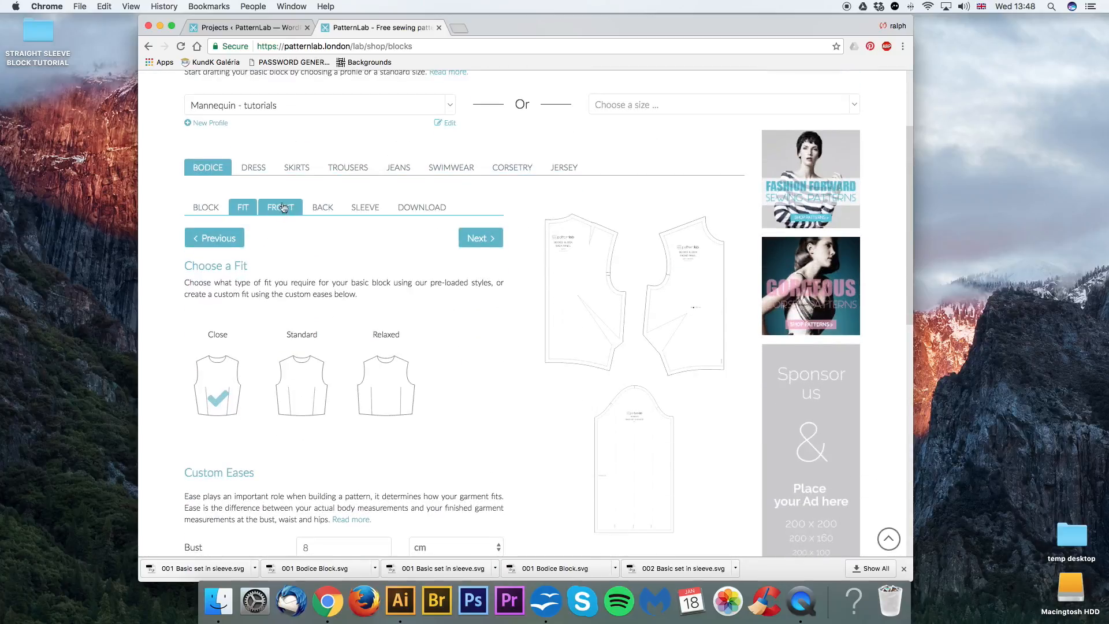
scroll(295, 375, down, 3)
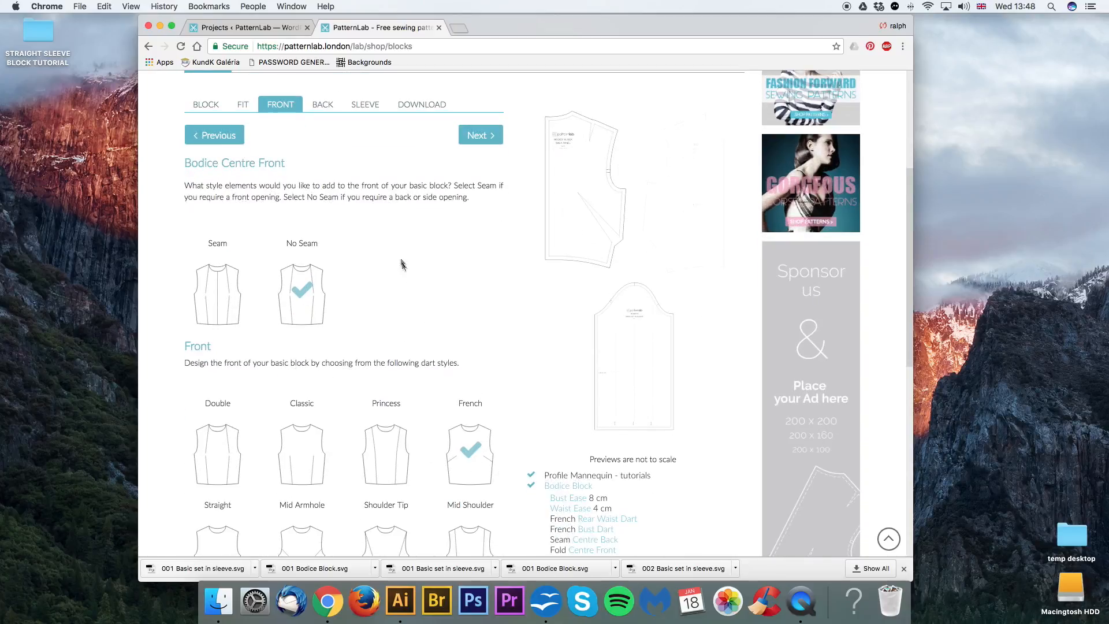
scroll(326, 217, up, 2)
scroll(325, 218, up, 1)
click(323, 191)
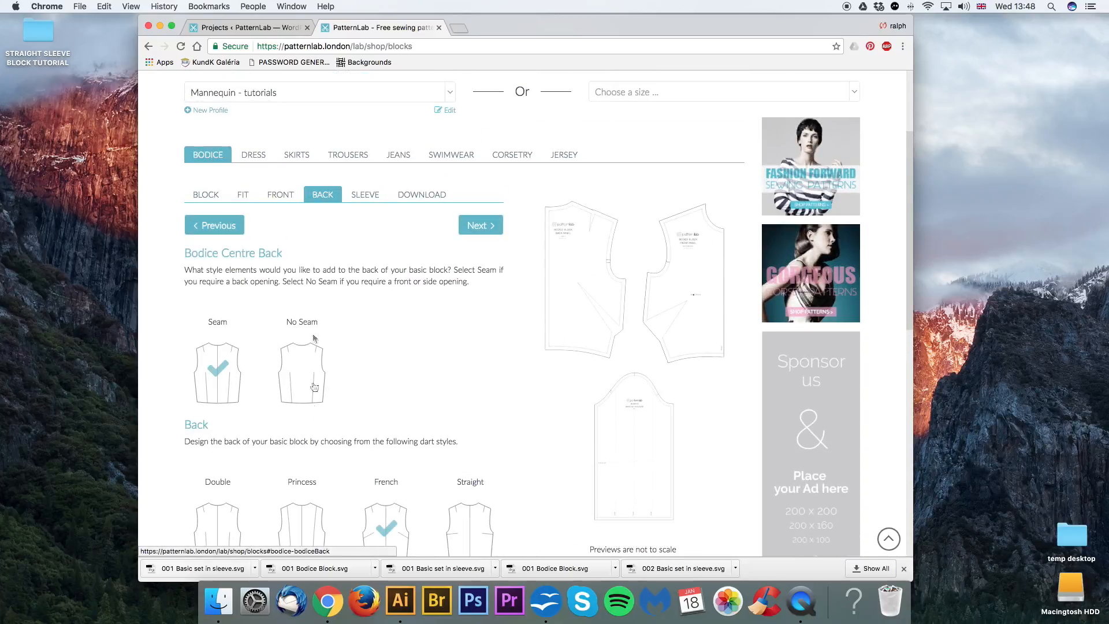
scroll(317, 441, down, 3)
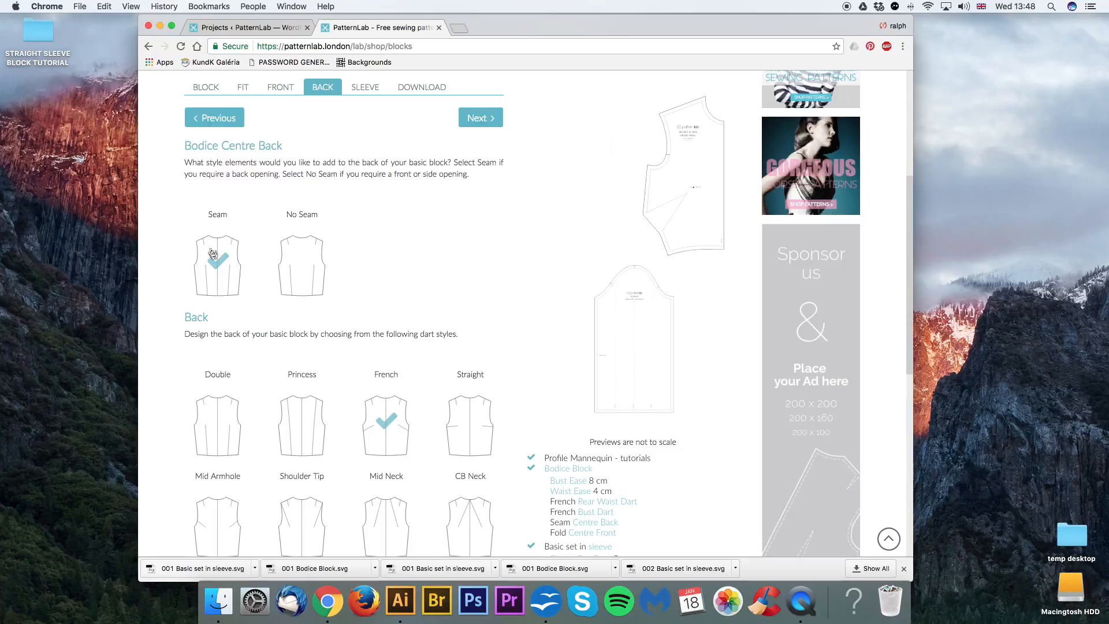
click(365, 88)
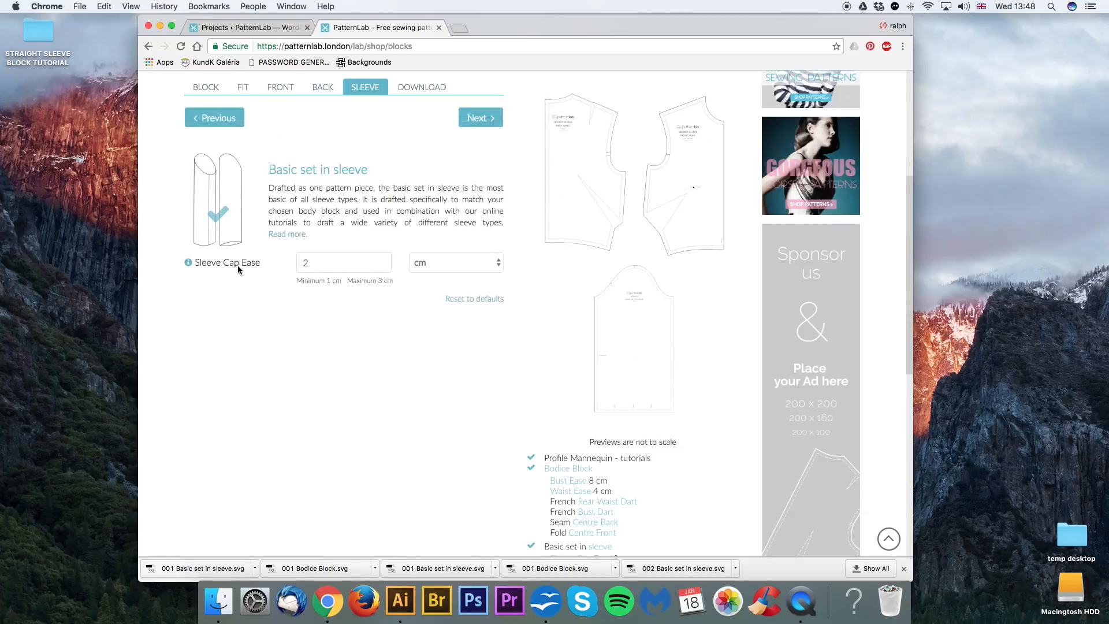
Step: Proceed to the seam allowance and download options and start the ePattern download of the Bodice Block
click(485, 119)
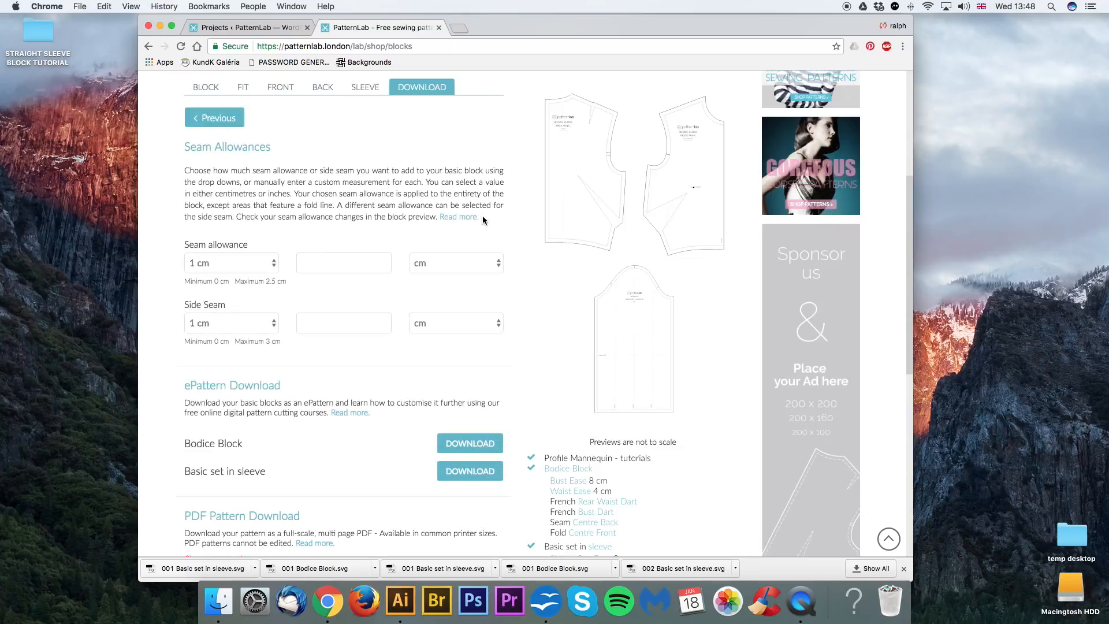
scroll(449, 255, down, 2)
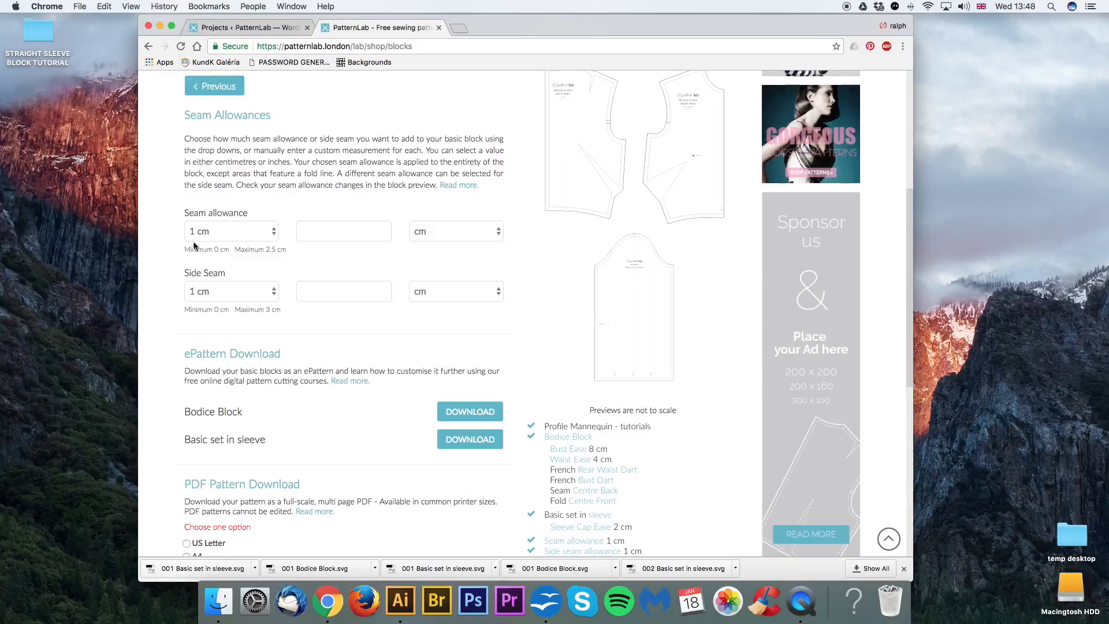
scroll(285, 322, down, 2)
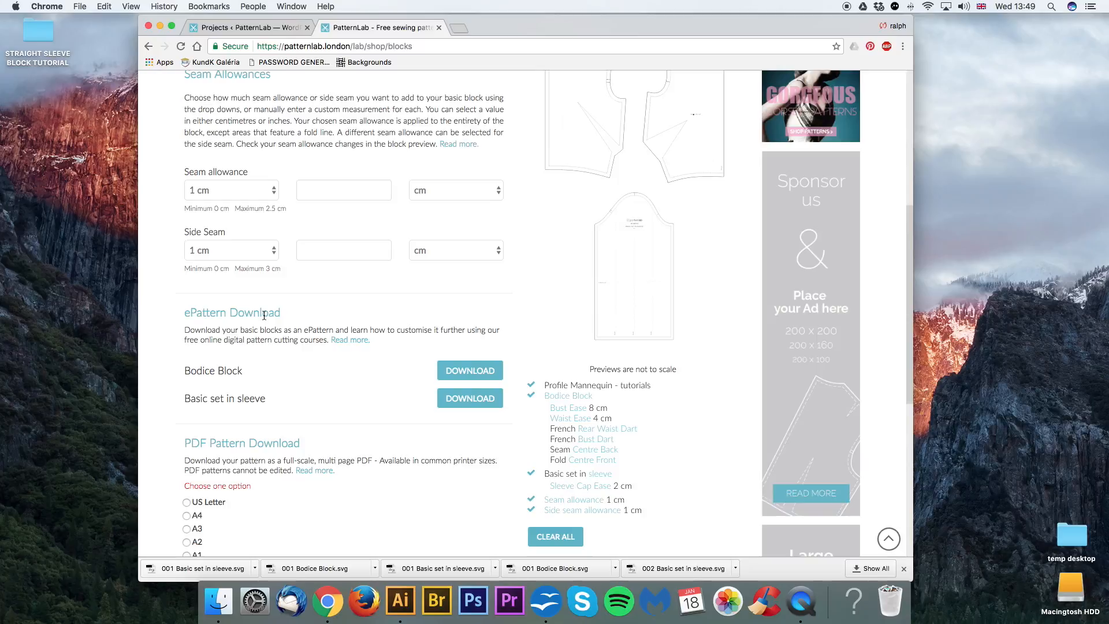
scroll(264, 315, down, 2)
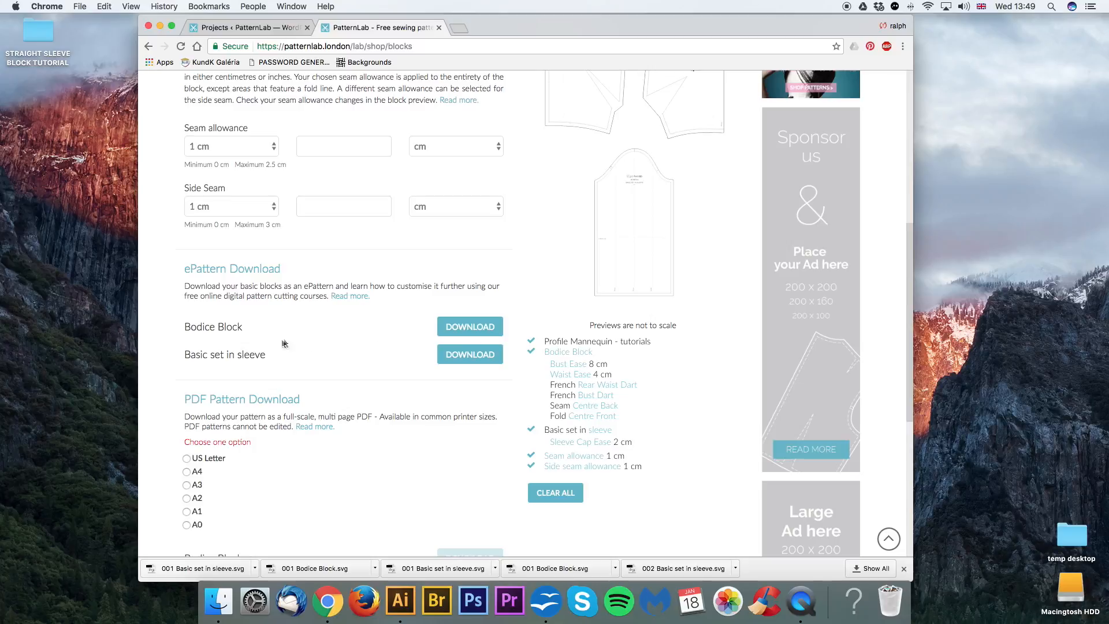
click(474, 328)
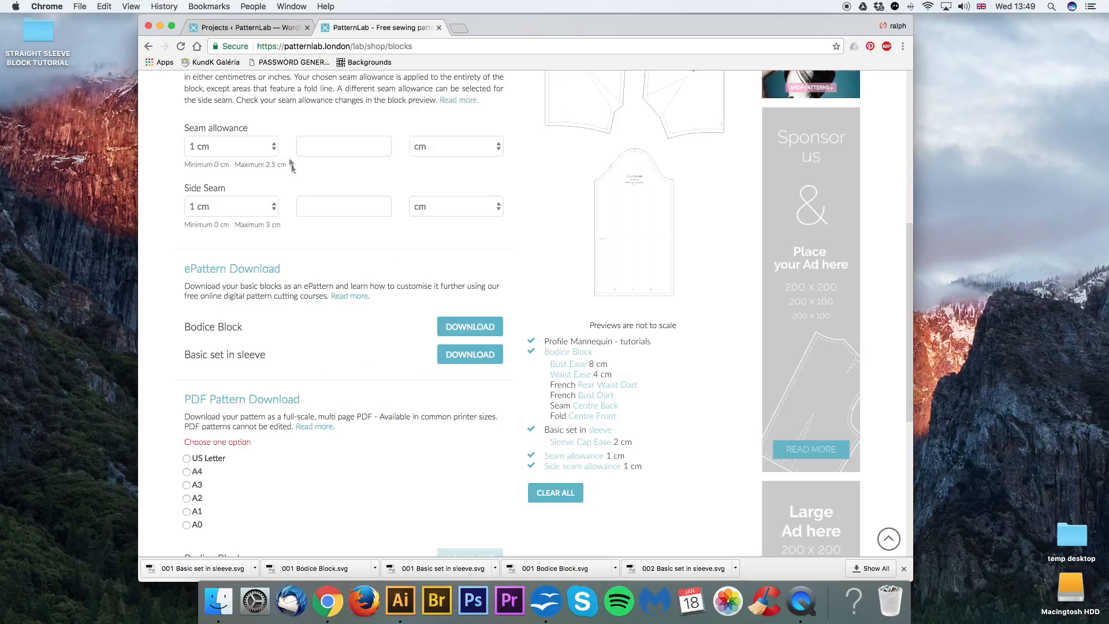
click(460, 326)
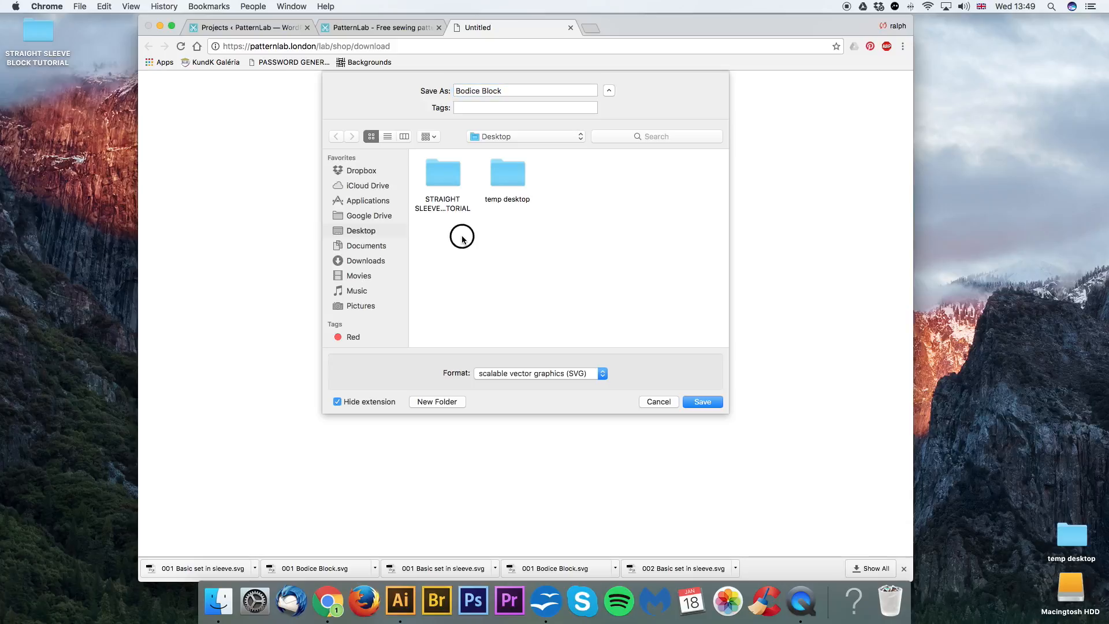
Step: Create a folder named SHIRT SLEEVE TUTORIAL on the Desktop as the save location
click(425, 403)
text(patt)
key(BackSpace)
key(BackSpace)
key(BackSpace)
key(BackSpace)
text(SHIRT SLEEVE TUTORIAL)
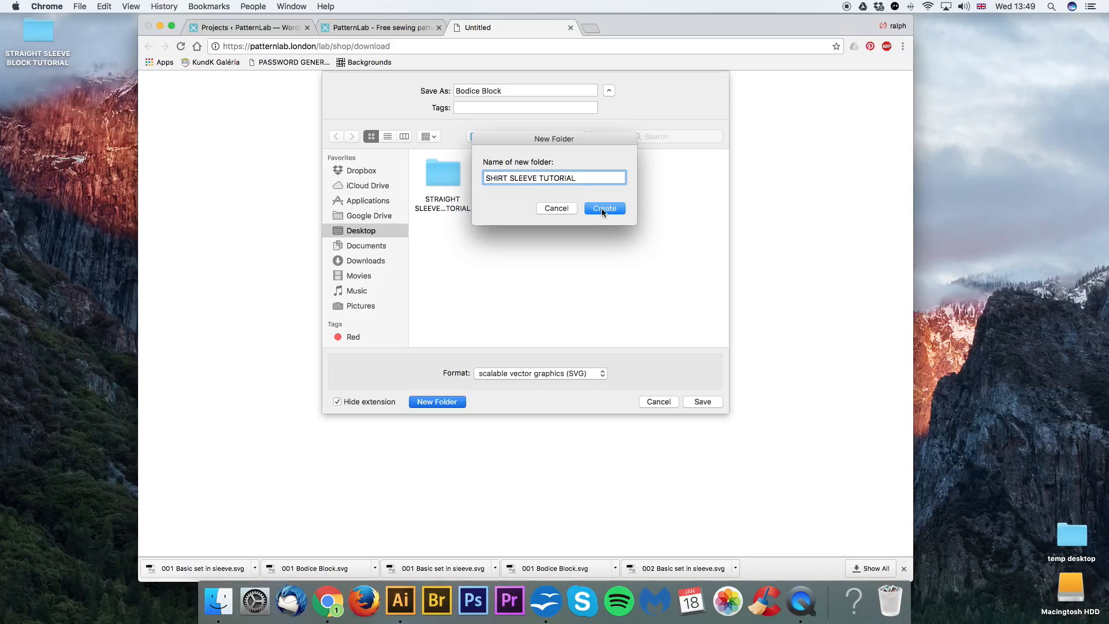
click(601, 208)
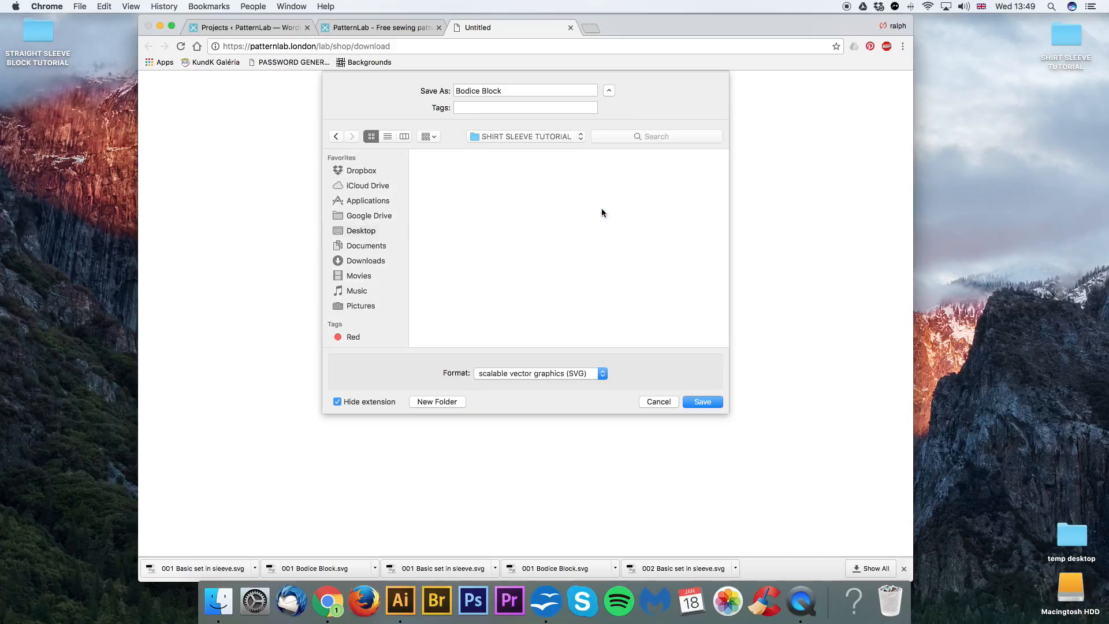
Step: Save the bodice ePattern in the SHIRT SLEEVE TUTORIAL folder as "003 Bodice Block"
click(514, 91)
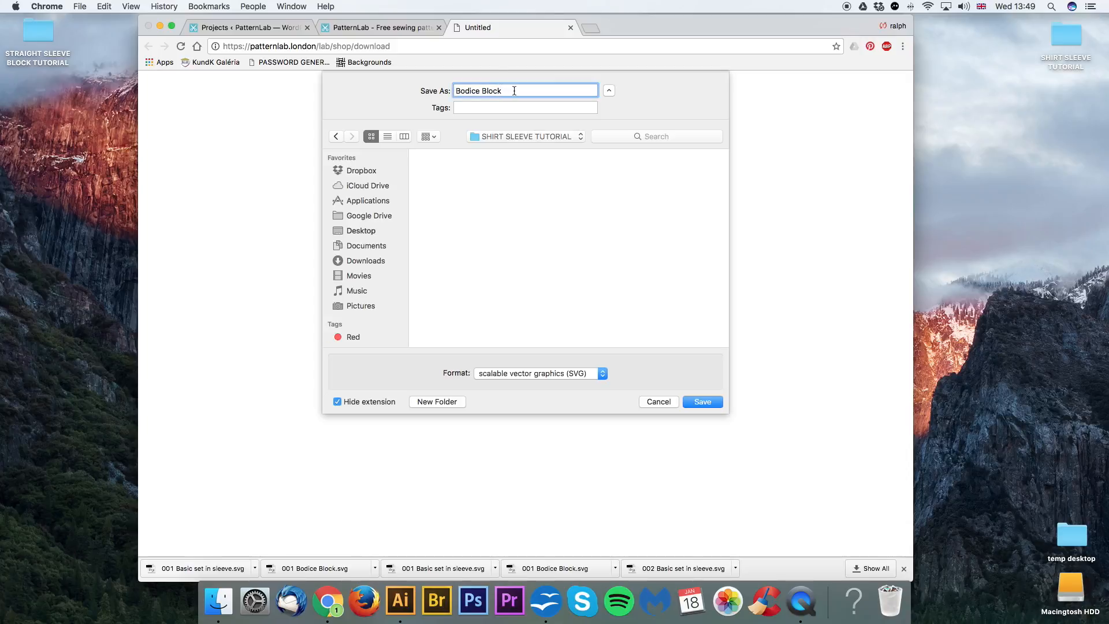
text(003)
click(691, 404)
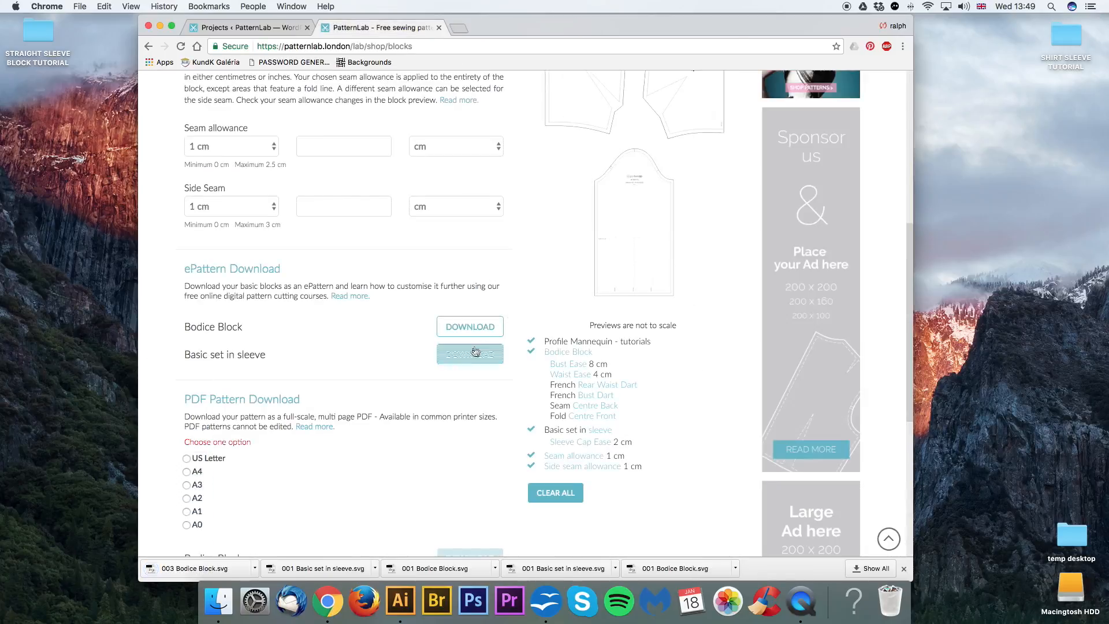
Step: Download the Basic set in sleeve ePattern and save it as "003 Basic set in sleeve" in the same folder
click(470, 355)
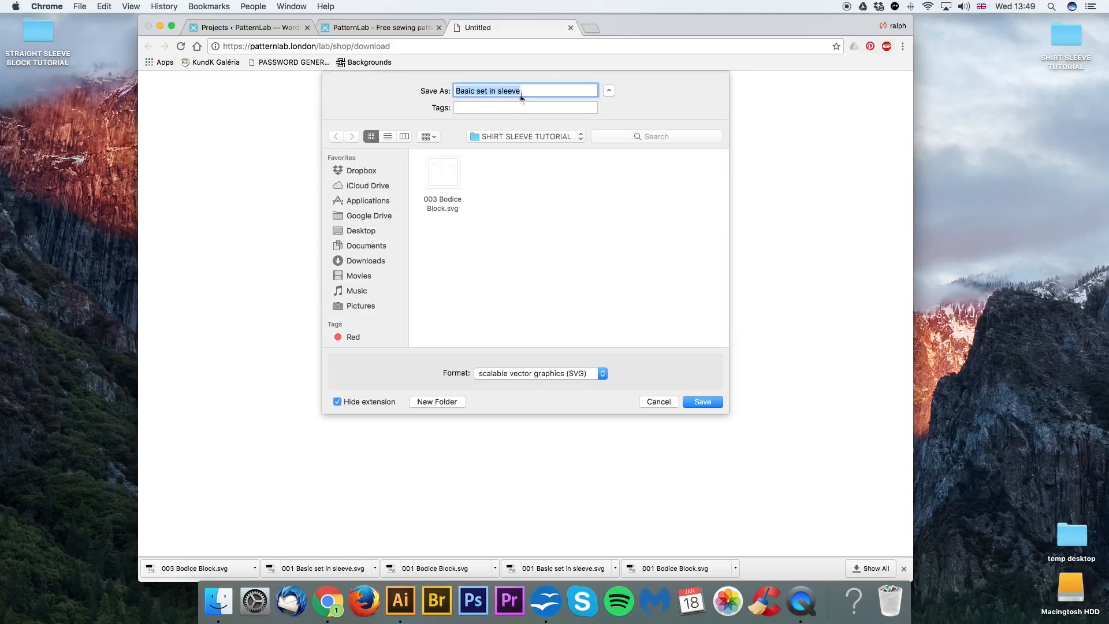
click(457, 91)
text(003)
click(702, 402)
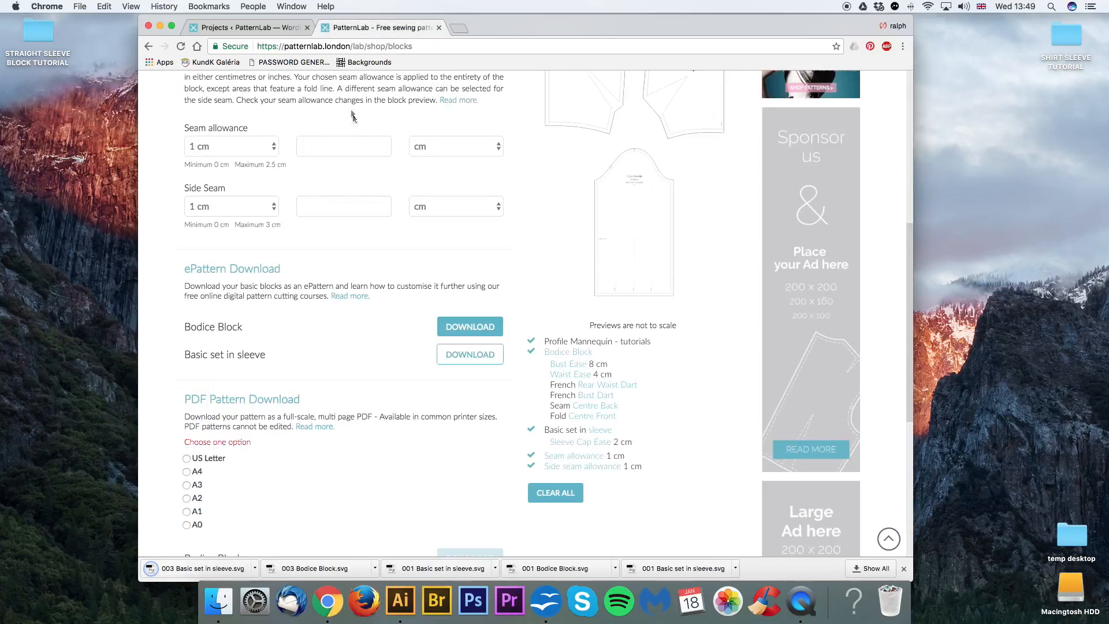
Step: Minimize the browser, switch to Illustrator and open "003 Basic set in sleeve.svg" from the Desktop's SHIRT SLEEVE TUTORIAL folder
click(161, 27)
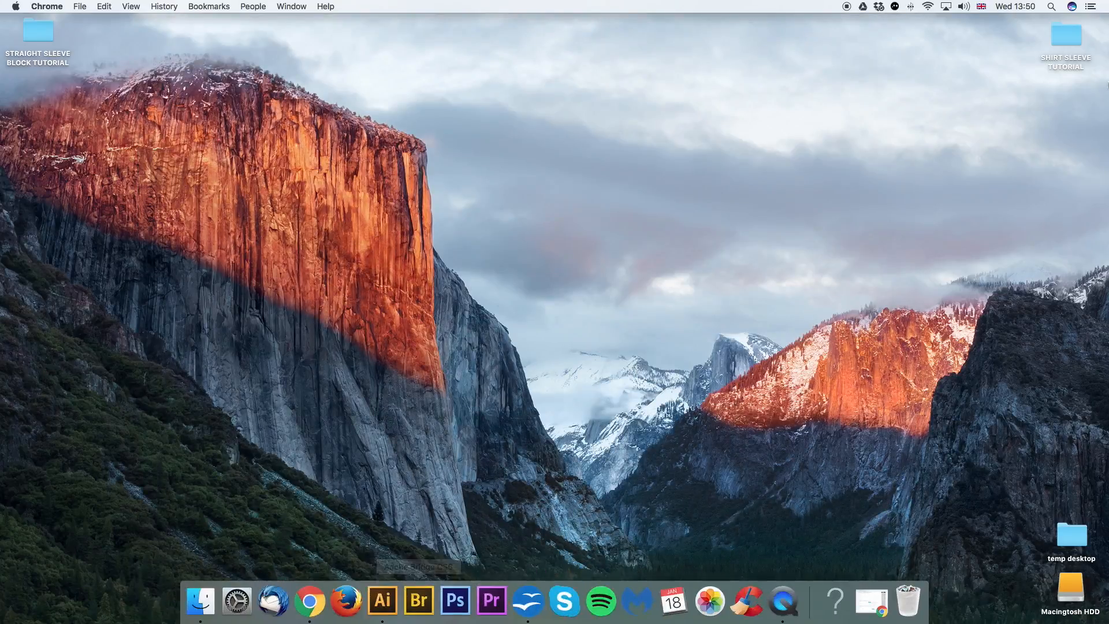
click(383, 601)
click(88, 6)
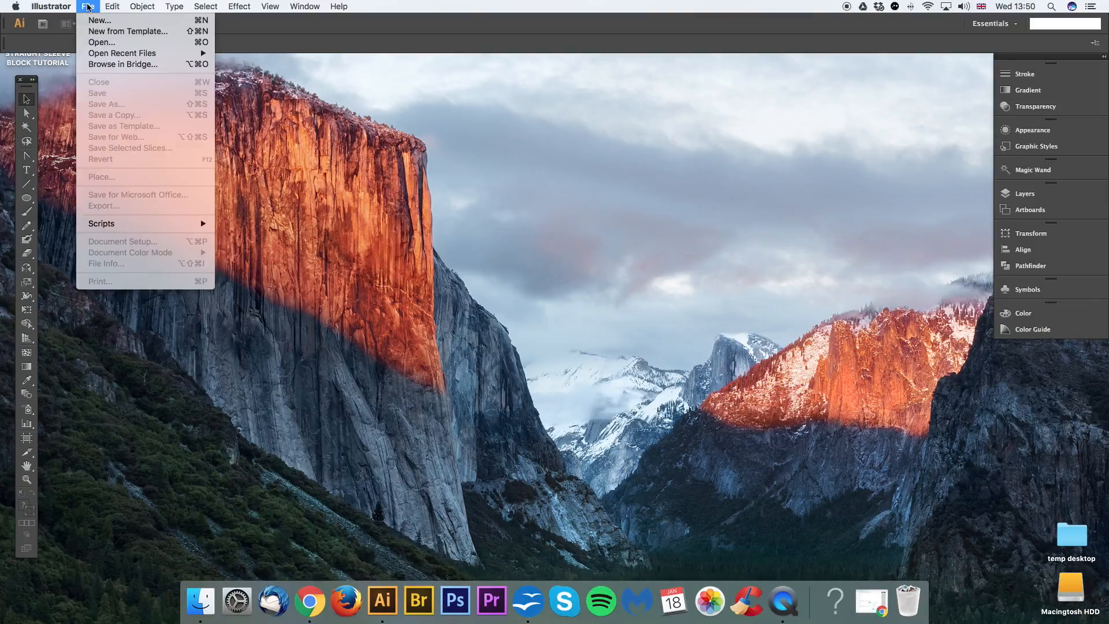
click(100, 45)
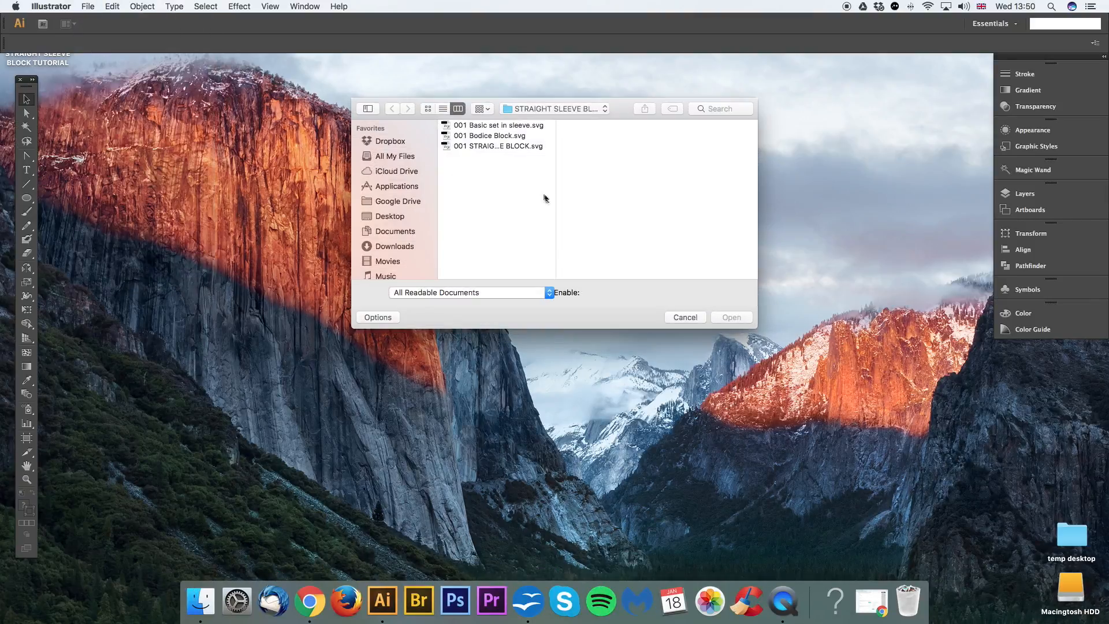
click(562, 109)
click(554, 121)
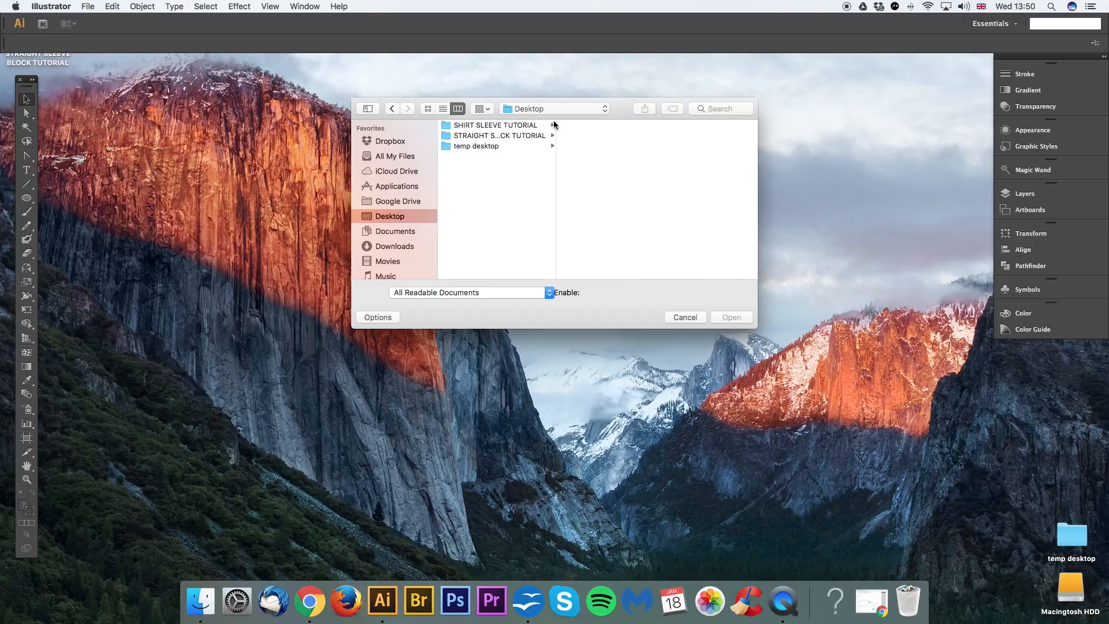
click(481, 126)
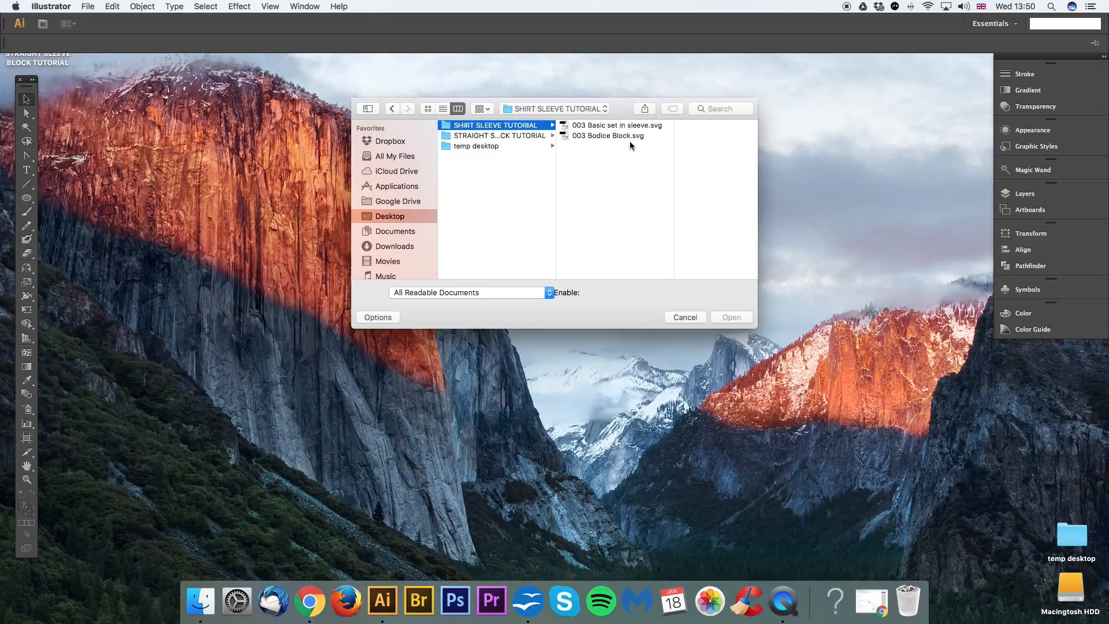
click(600, 126)
click(724, 315)
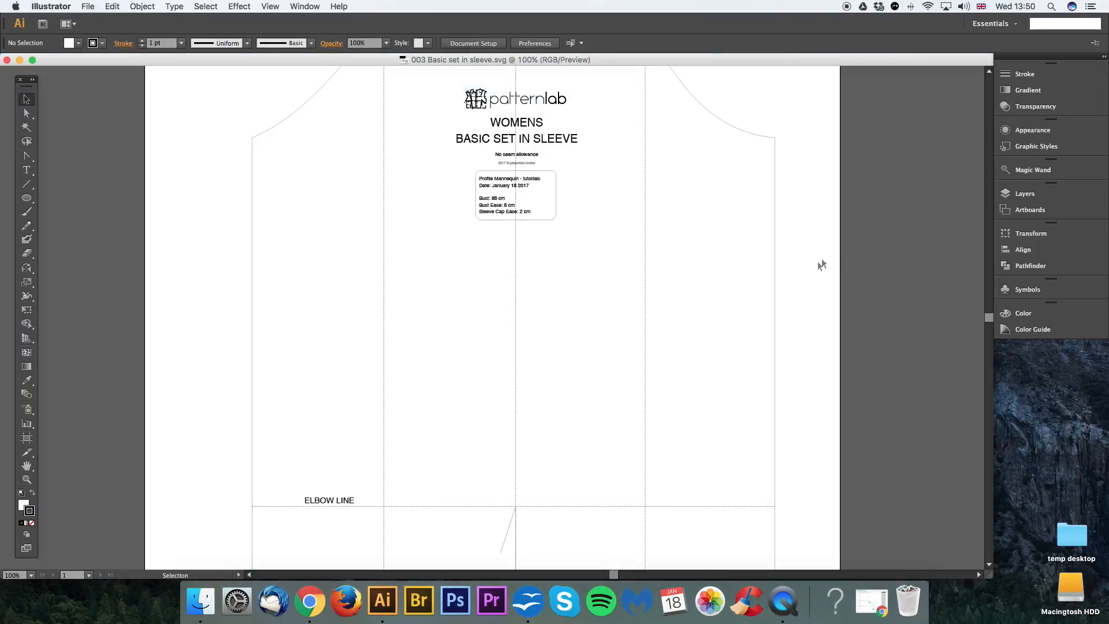
Step: Examine the sleeve block's outline, cap, information label, elbow line and vertical guide lines
key(super+minus)
key(super+minus)
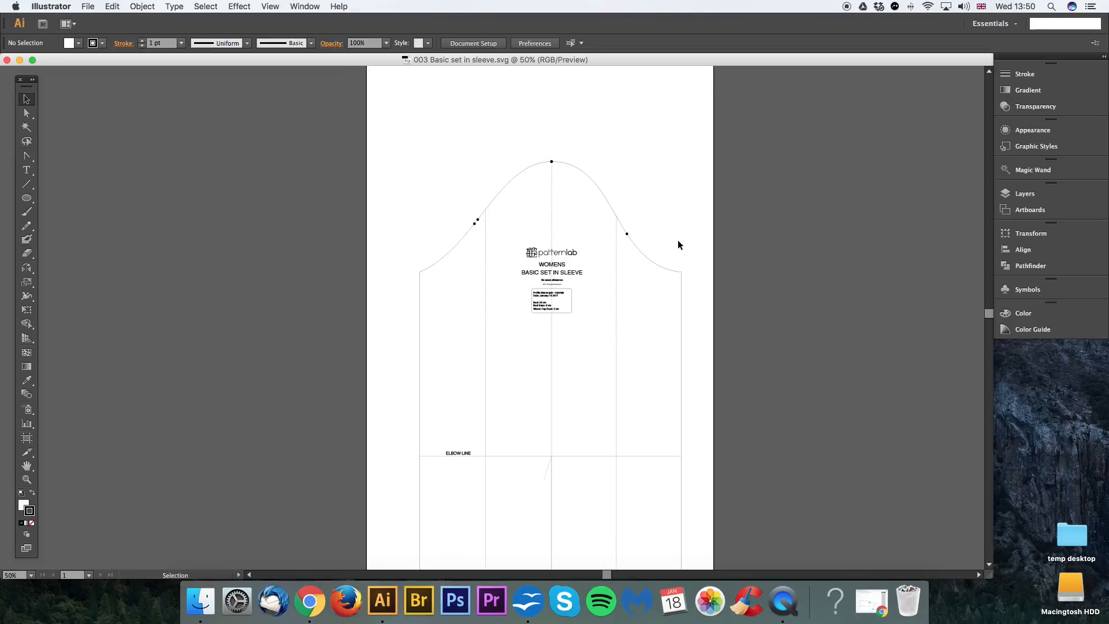
key(space)
drag(679, 182, 659, 190)
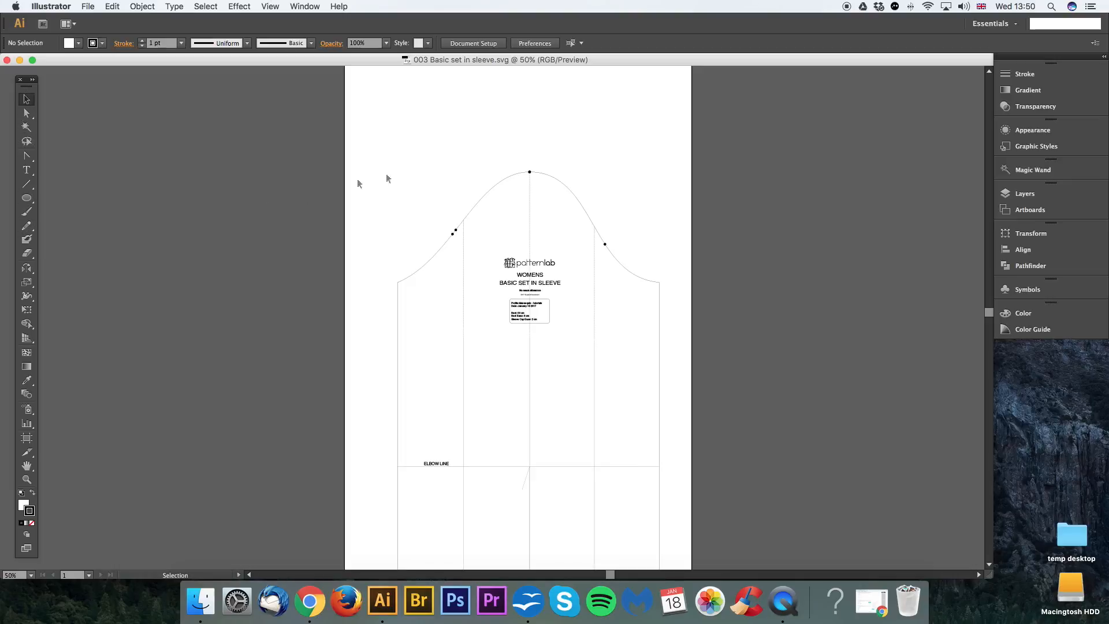
drag(606, 156, 687, 174)
drag(737, 123, 807, 186)
drag(680, 155, 811, 114)
drag(766, 272, 484, 243)
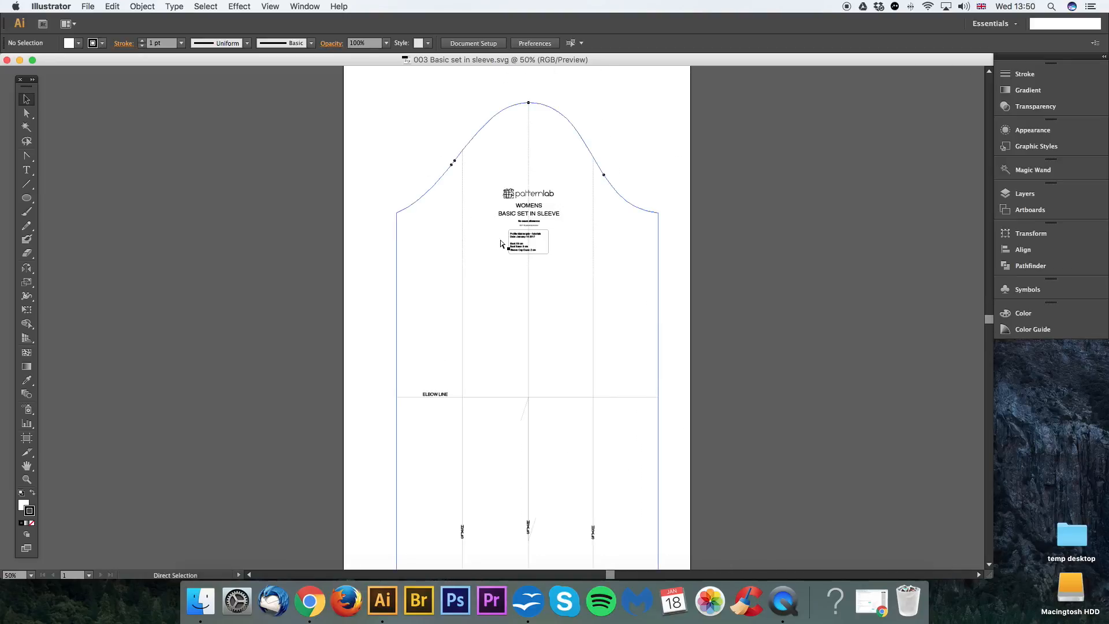
key(super+equal)
key(super+equal)
key(super+equal)
key(super+equal)
key(super+equal)
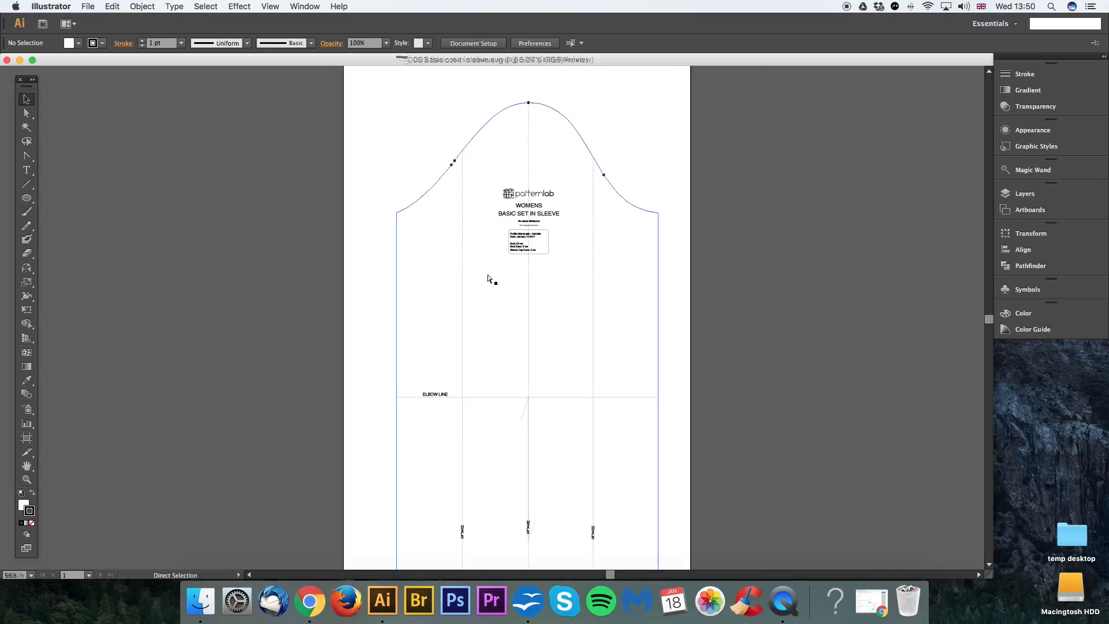
key(super+minus)
key(super+minus)
key(super+minus)
key(super+minus)
key(super+minus)
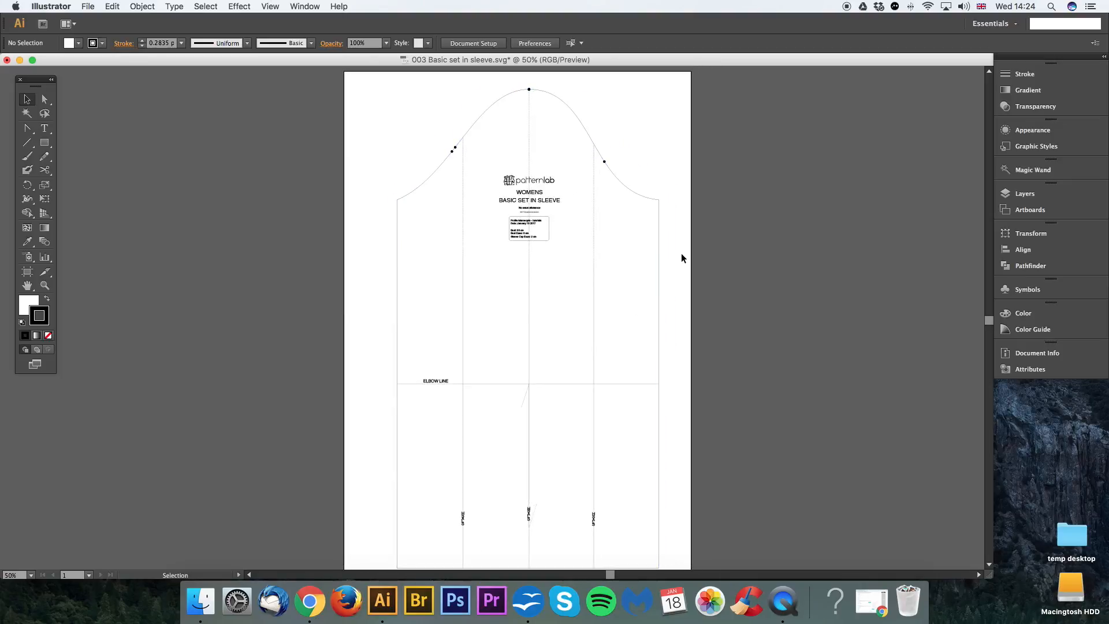
Step: Edit the artboard and extend its lower edge below the sleeve hem to a height of about 73.31 cm
drag(682, 258, 685, 341)
key(super+minus)
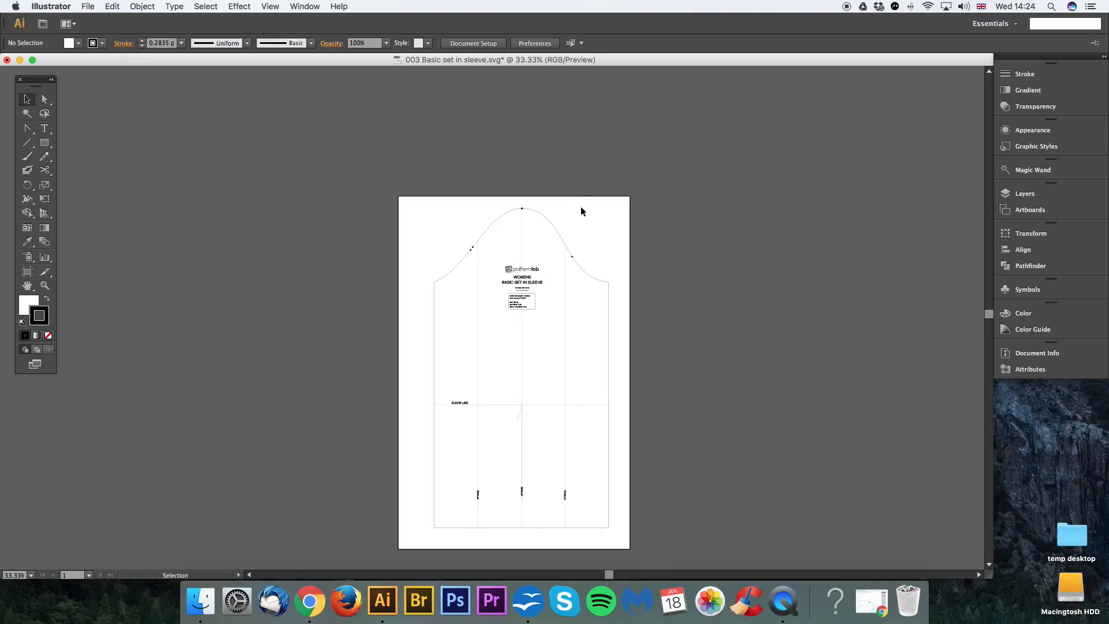
scroll(585, 313, down, 2)
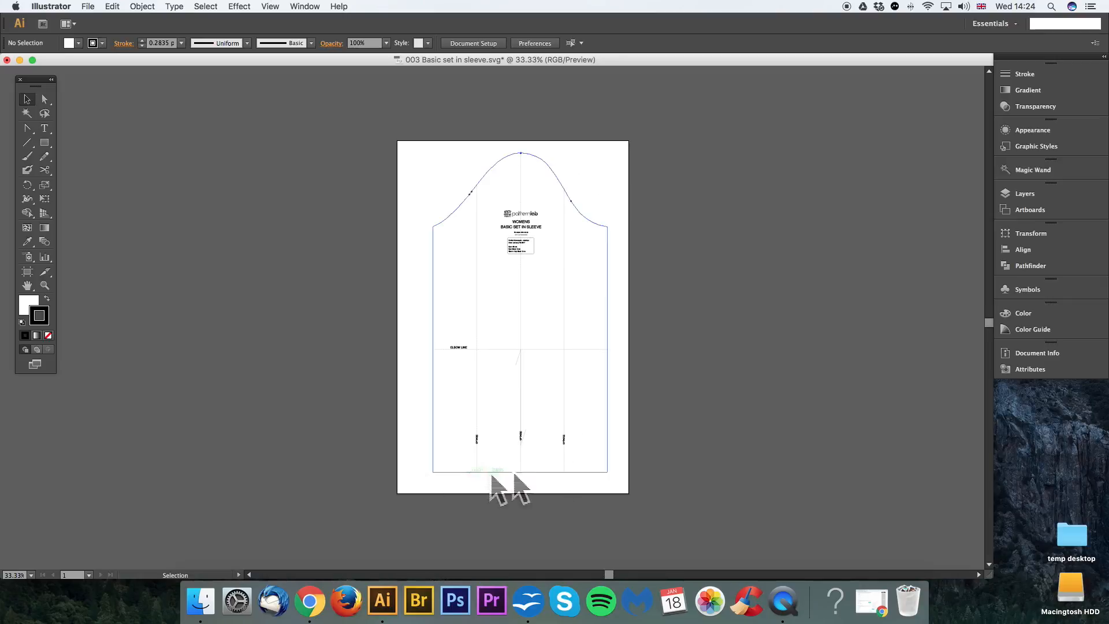
scroll(539, 309, up, 1)
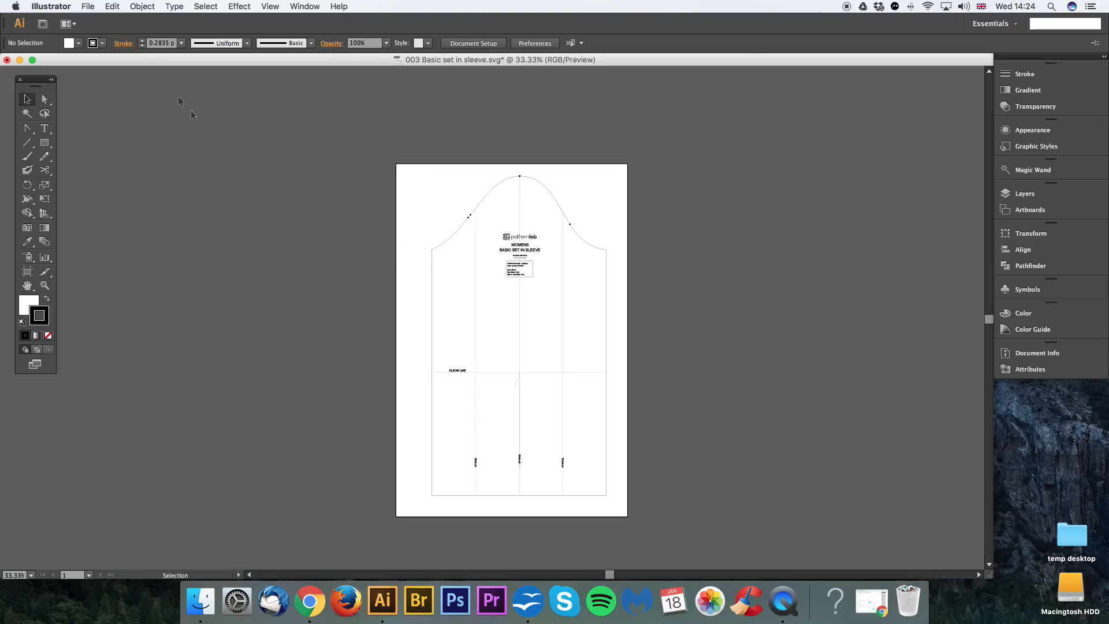
click(88, 7)
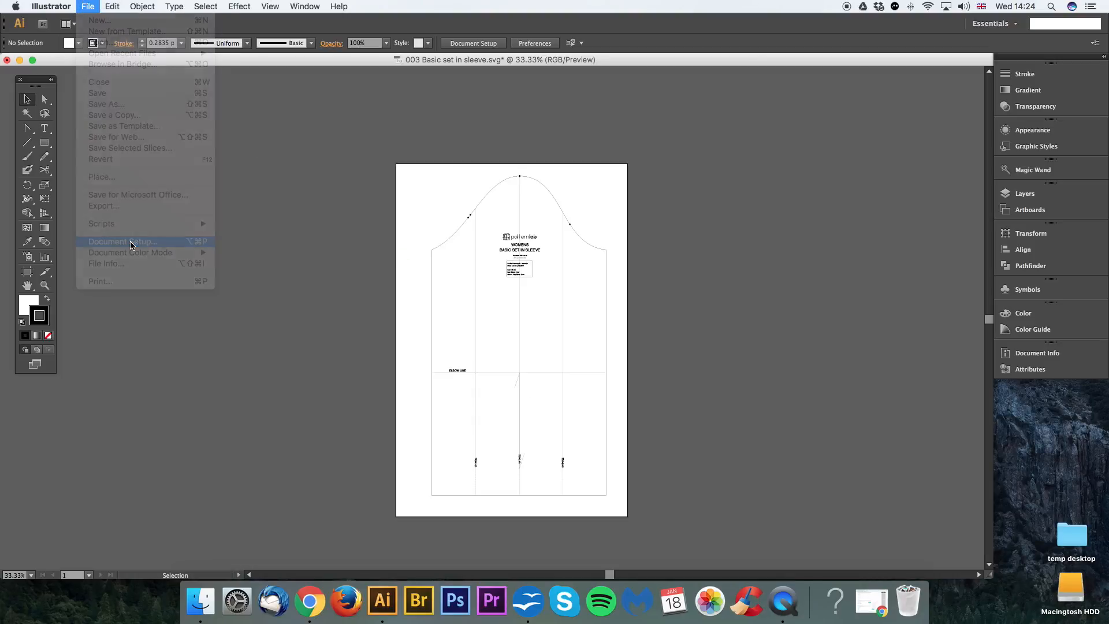
click(130, 242)
click(954, 189)
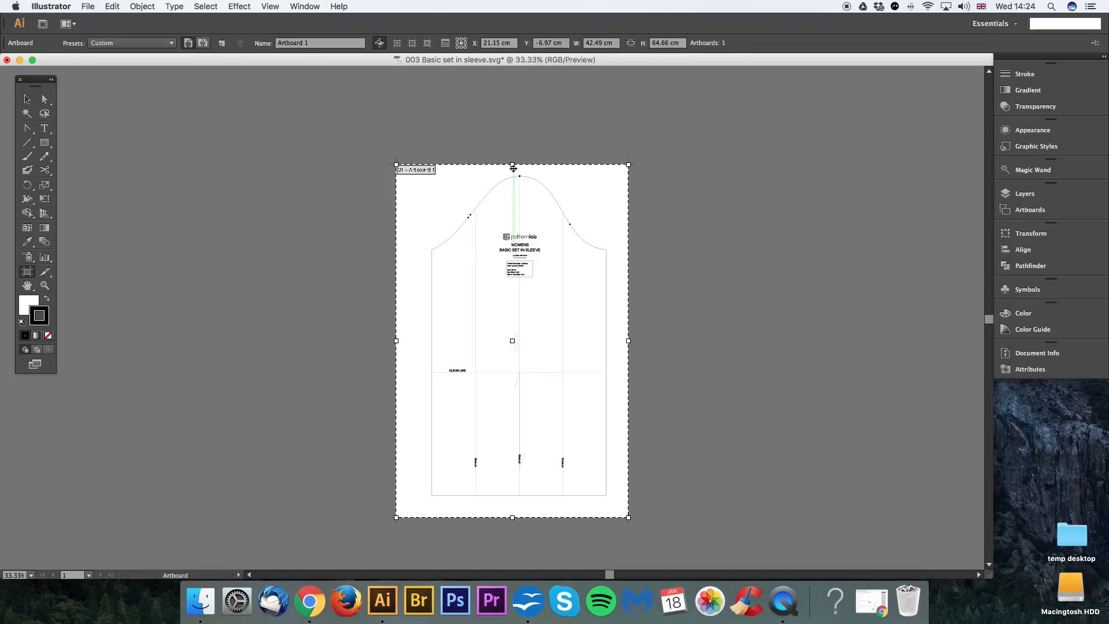
mouse_move(513, 168)
mouse_down()
mouse_move(514, 82)
mouse_move(512, 165)
mouse_up()
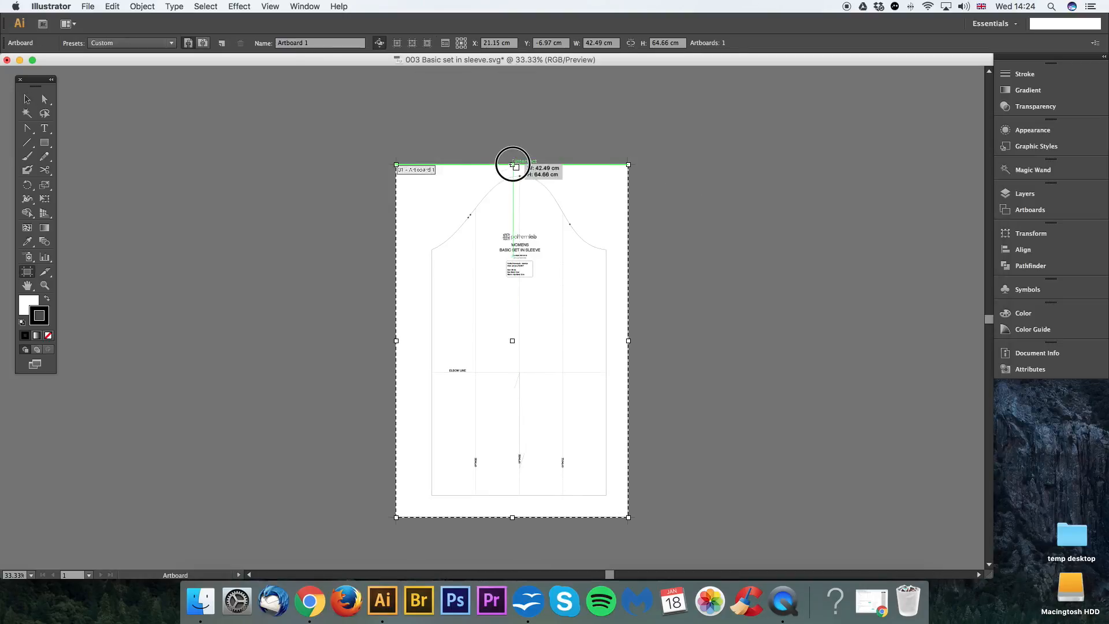
drag(513, 518, 512, 564)
drag(574, 441, 547, 389)
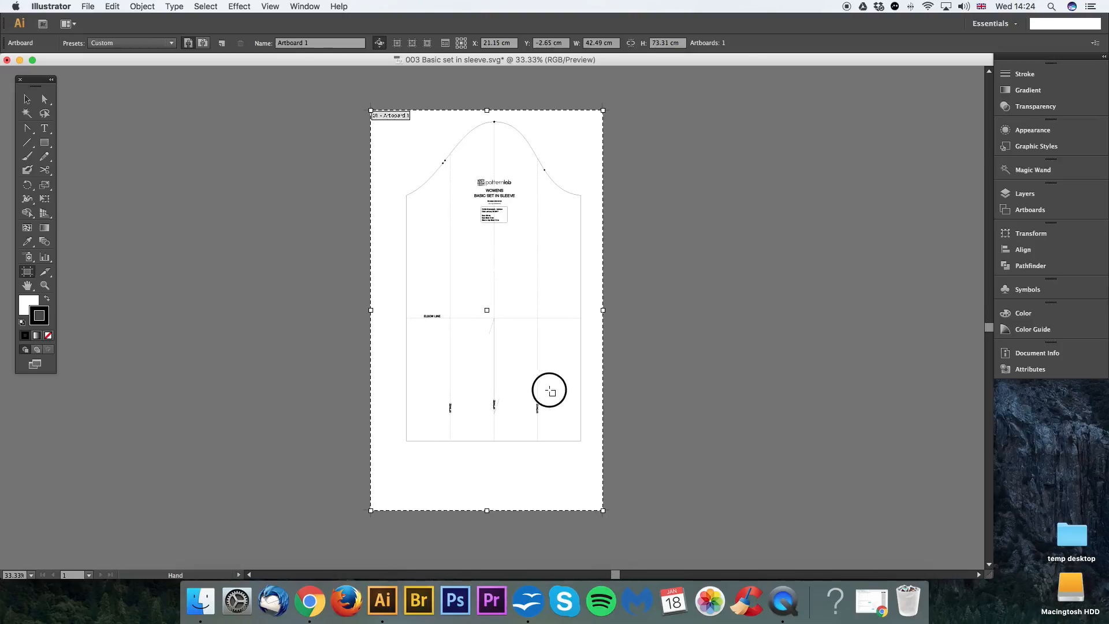
click(26, 100)
click(584, 129)
drag(611, 190, 595, 191)
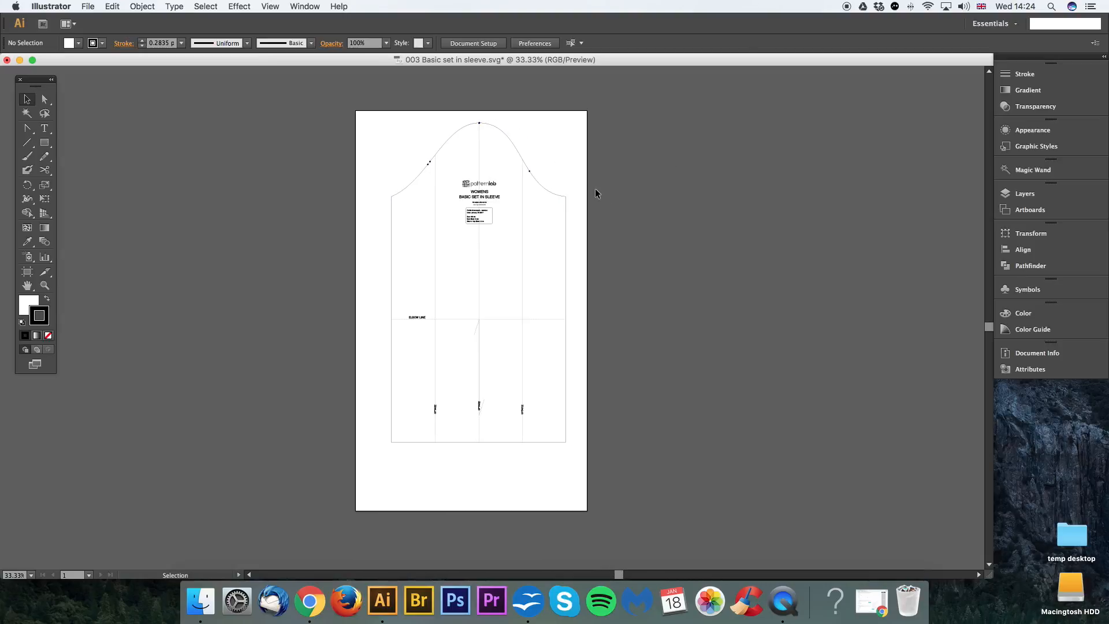
Step: Select the whole grouped sleeve block and ungroup it into separate objects
key(super+plus)
drag(595, 354, 595, 255)
key(super+plus)
key(super+plus)
drag(607, 319, 649, 318)
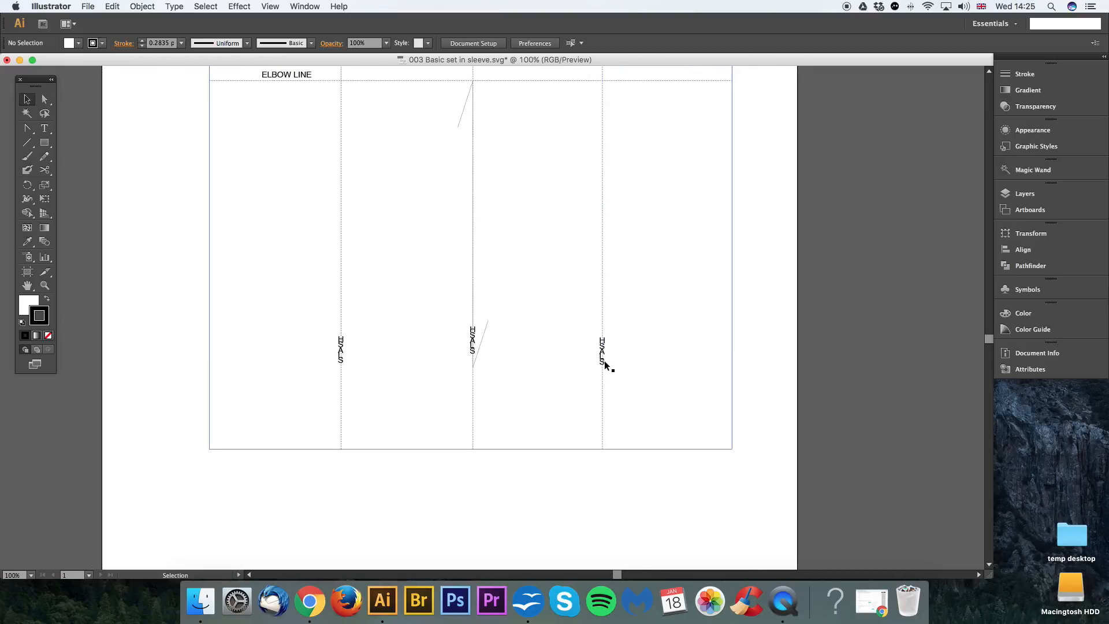
click(628, 341)
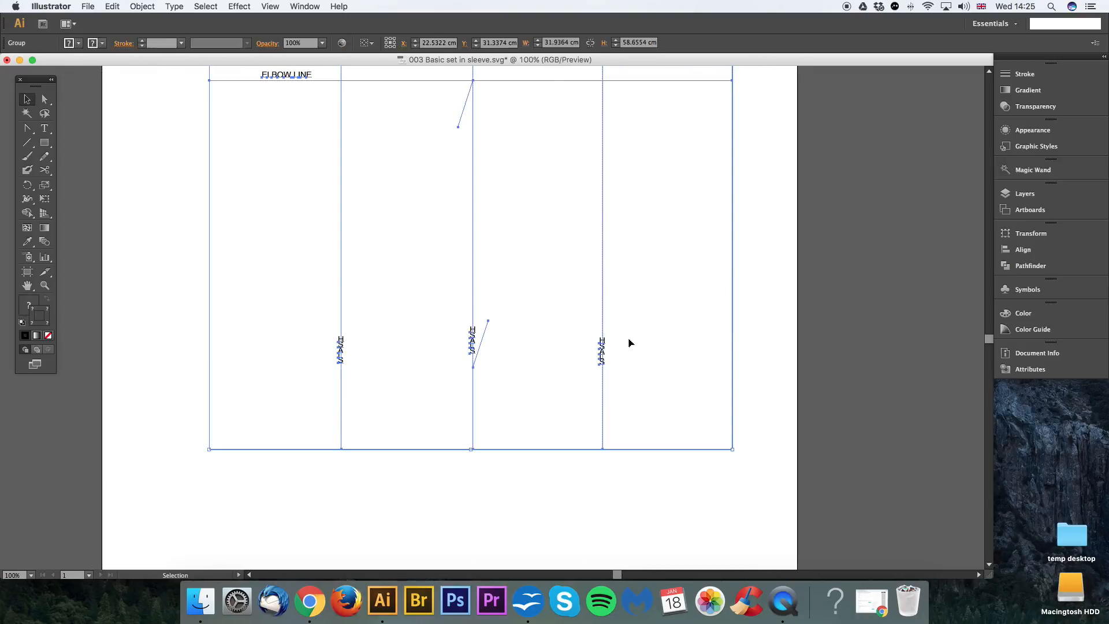
key(super+minus)
key(super+minus)
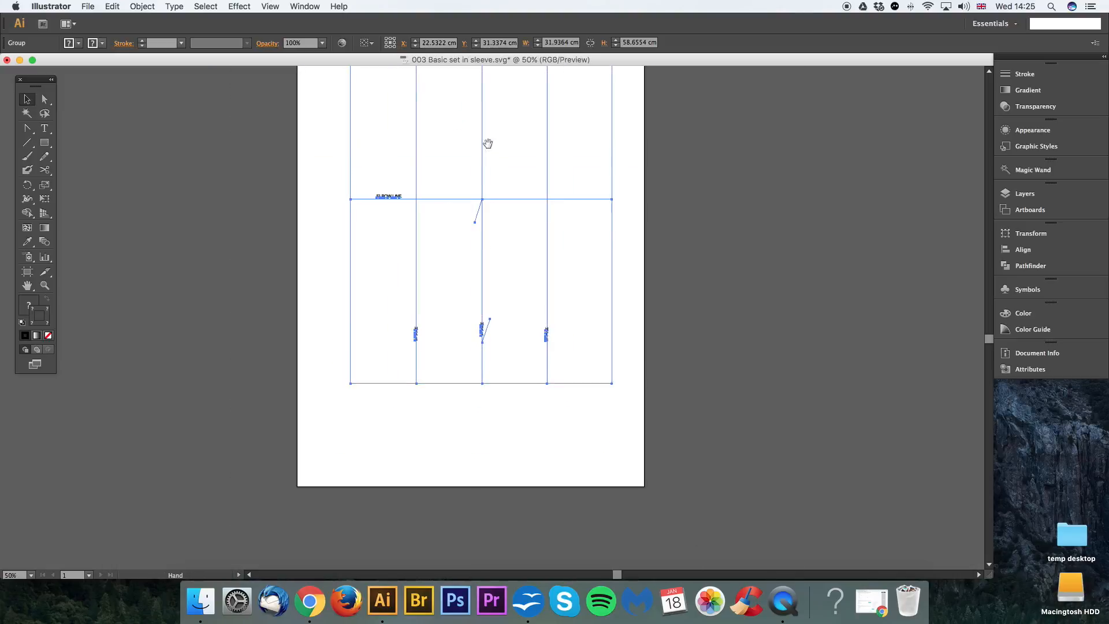
click(602, 225)
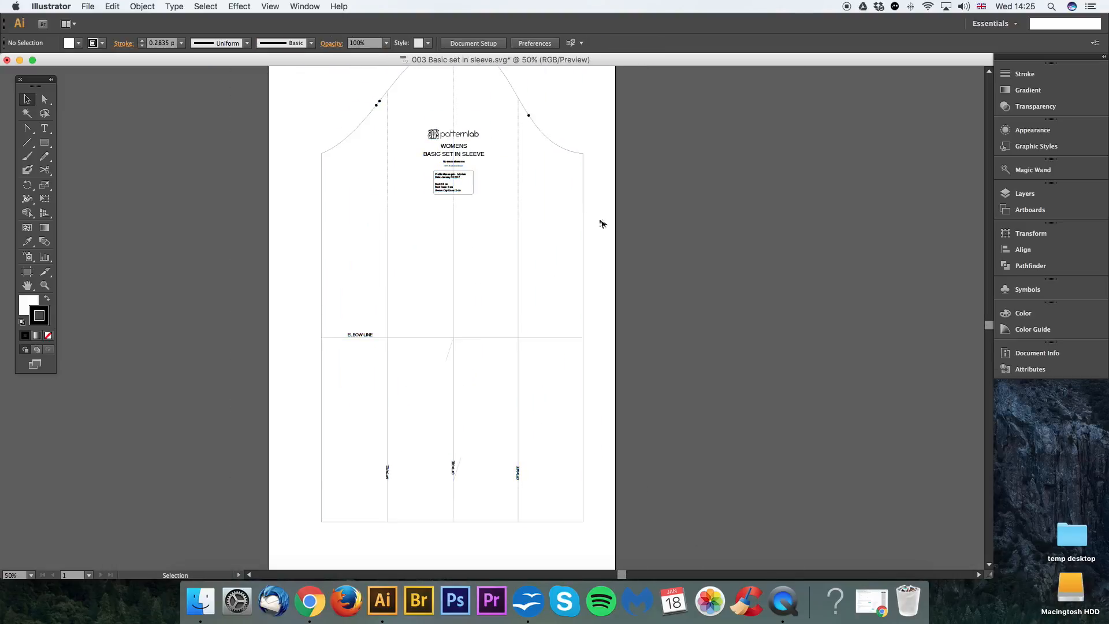
click(430, 177)
click(142, 6)
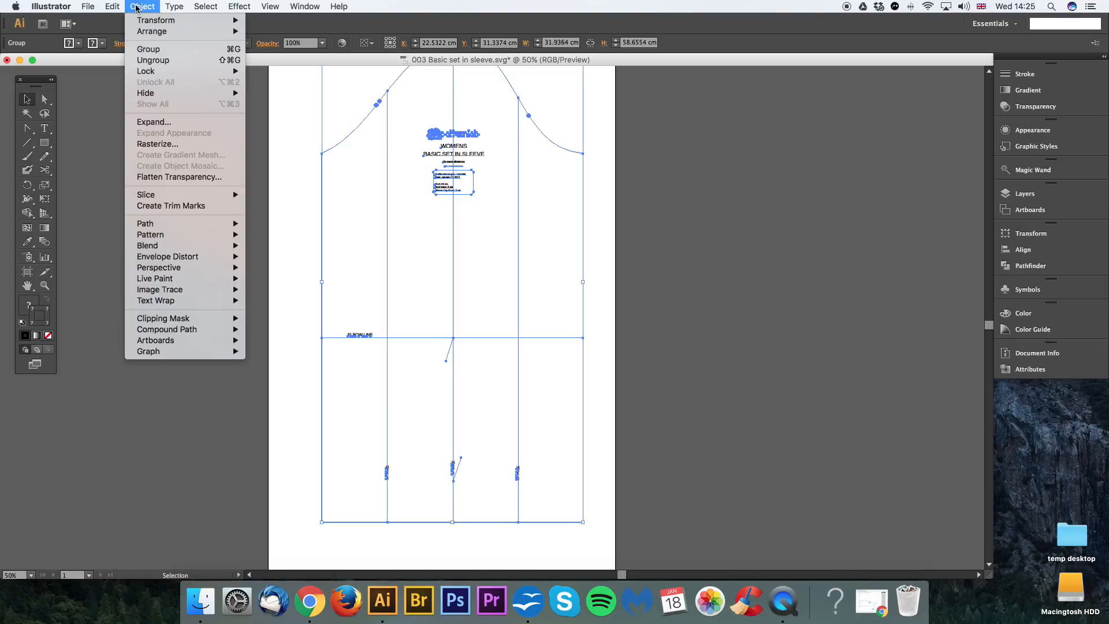
click(147, 61)
click(598, 175)
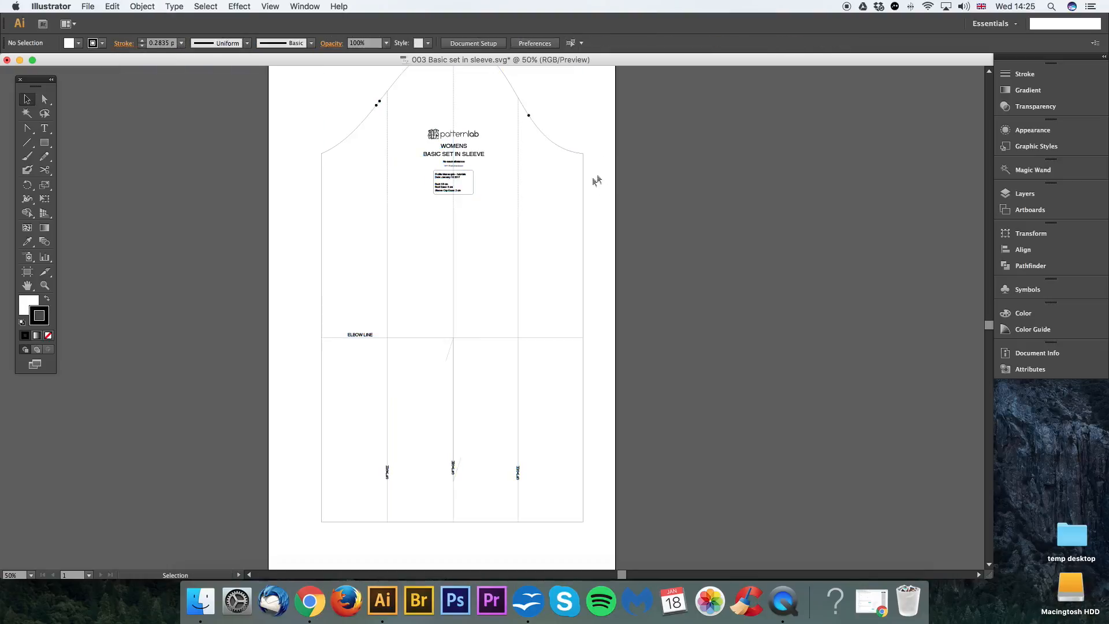
Step: Check that a vertical guide line and the elbow line can be selected individually
click(518, 186)
click(540, 338)
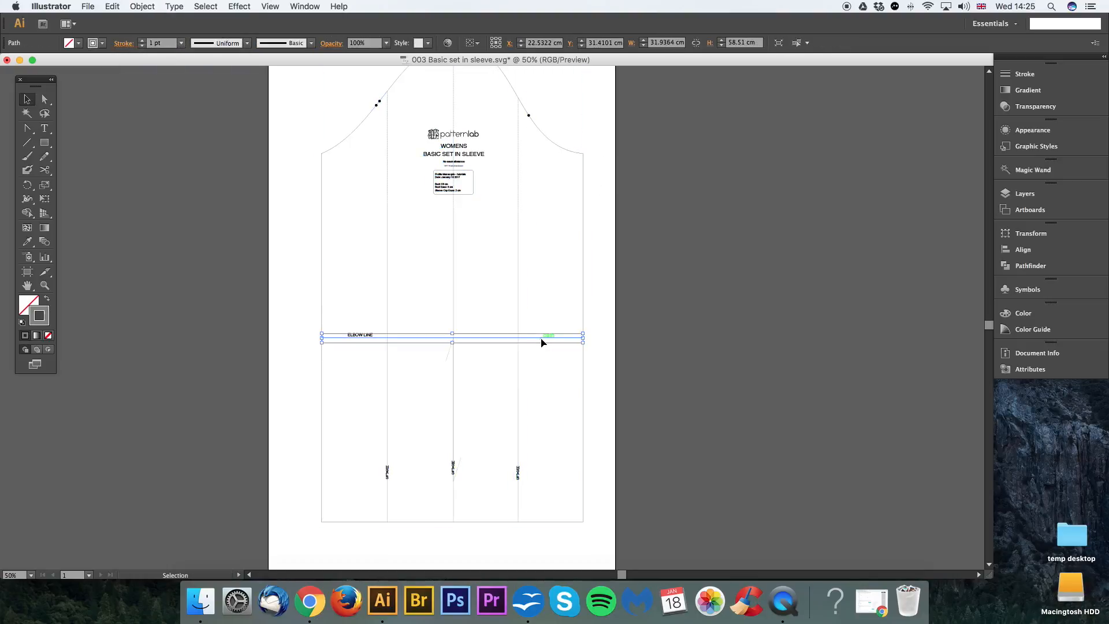
click(604, 247)
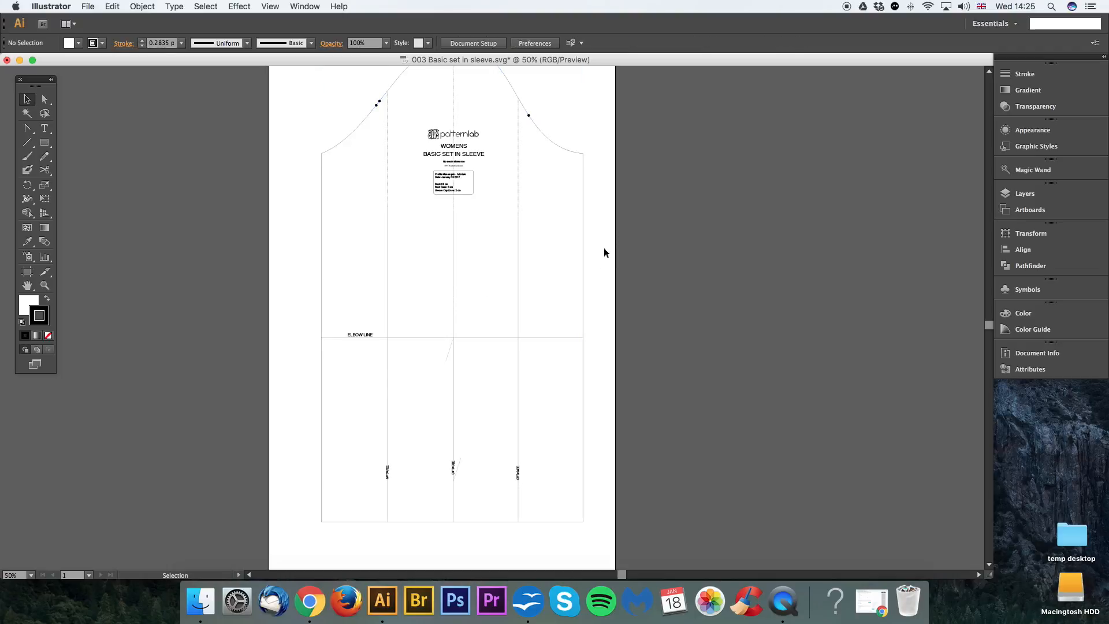
Step: Remove the white fill from the sleeve outline and test selecting the guide lines inside it
click(563, 233)
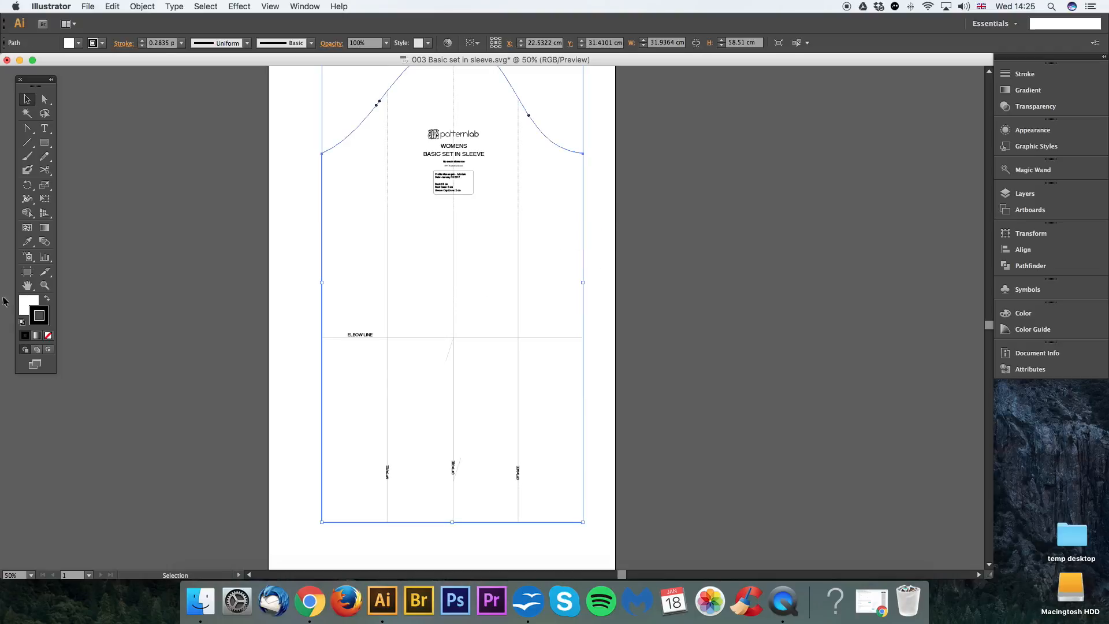
click(42, 312)
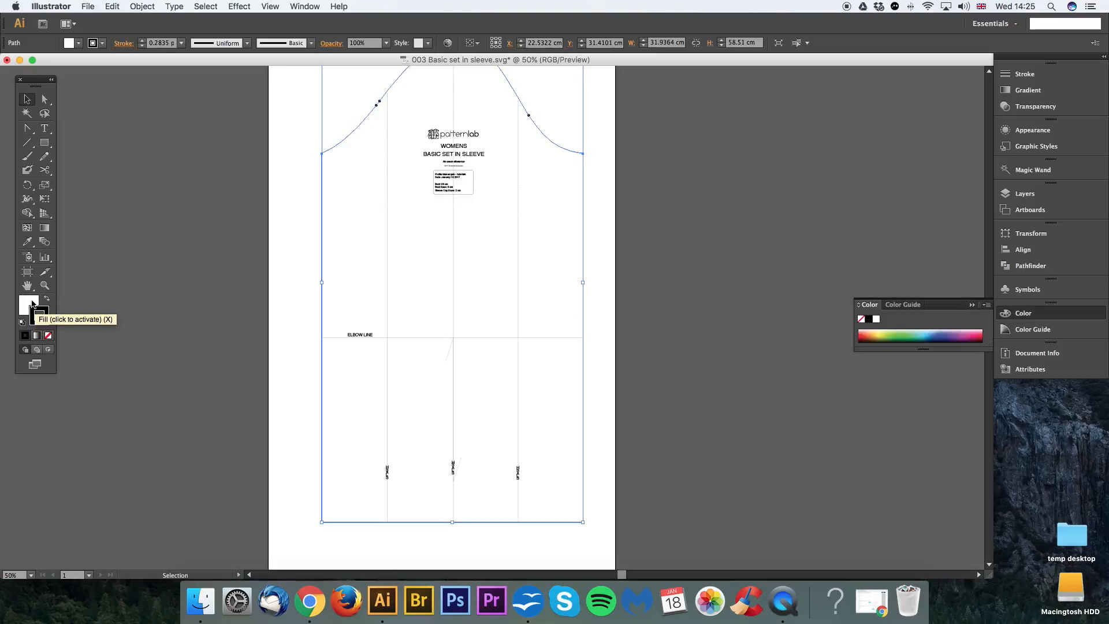
click(32, 302)
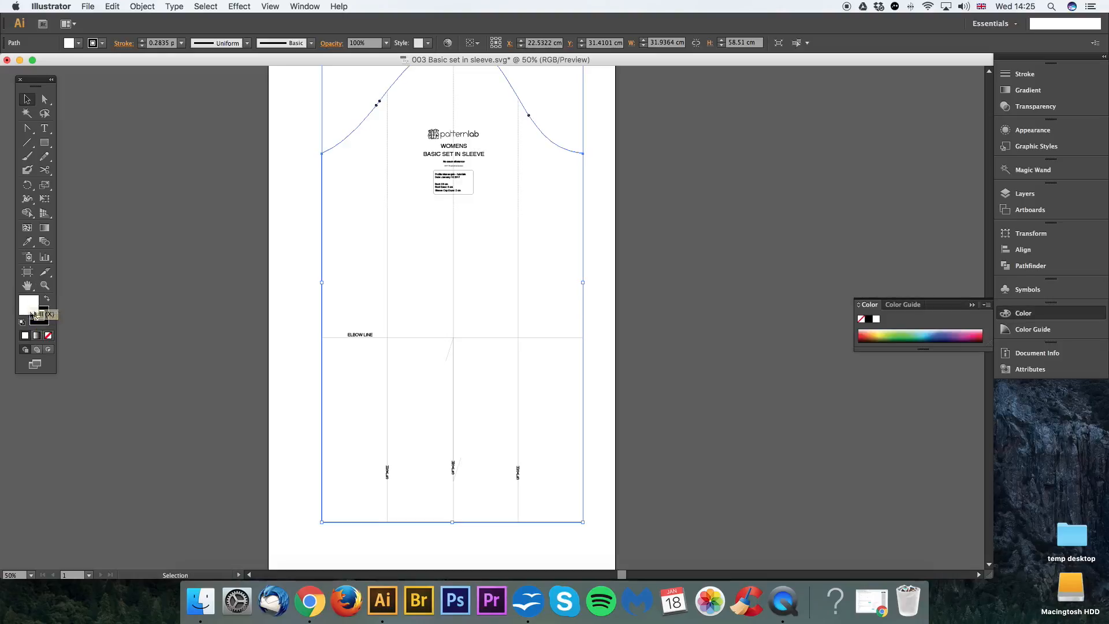
click(48, 336)
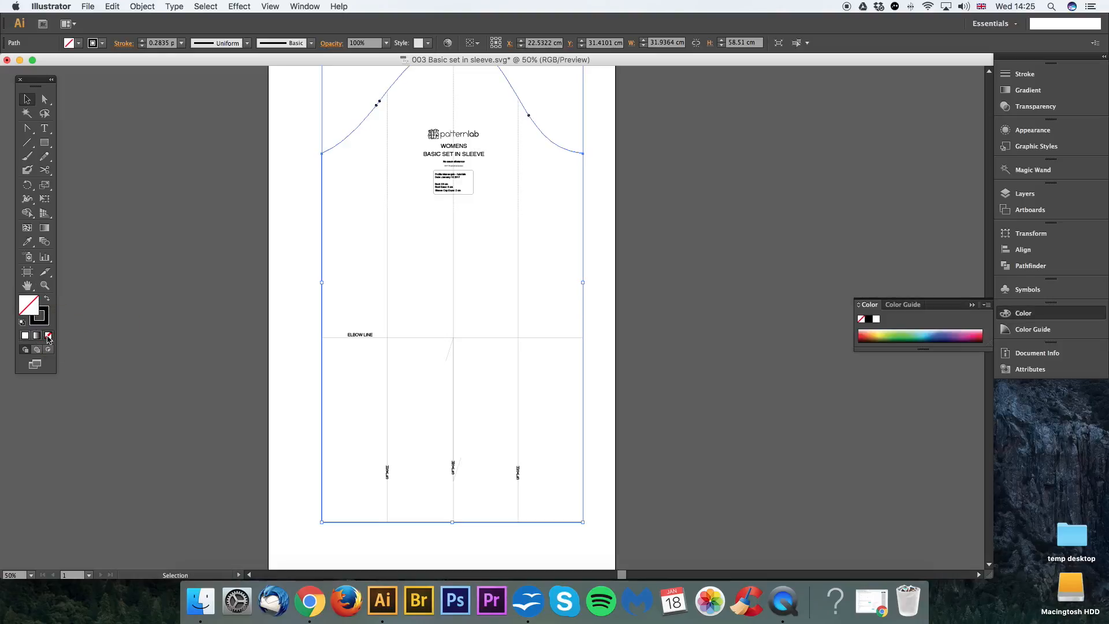
click(295, 300)
drag(332, 301, 377, 355)
click(427, 296)
drag(438, 247, 517, 302)
drag(554, 248, 499, 299)
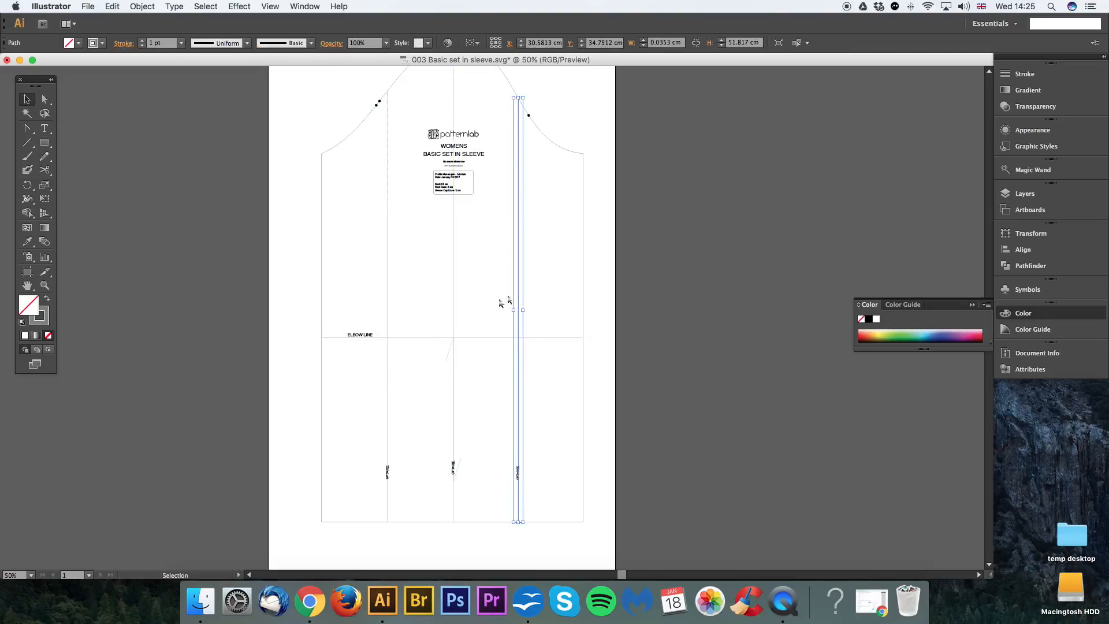
Step: Try moving the filled sleeve outline, undo the move, and set the outline's fill to none
click(570, 288)
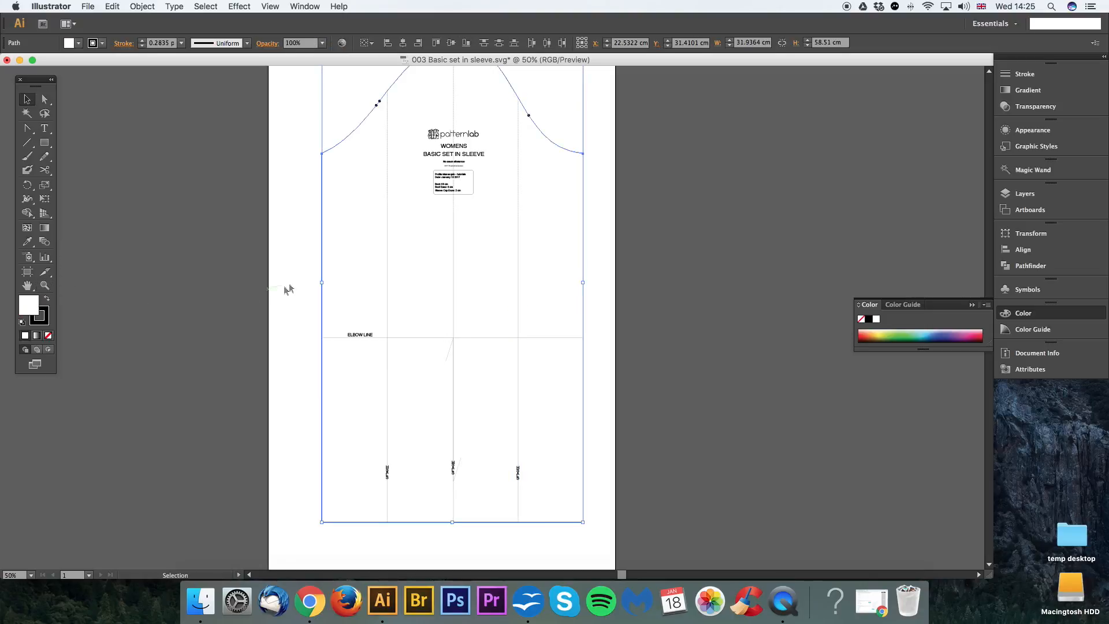
drag(349, 287, 382, 358)
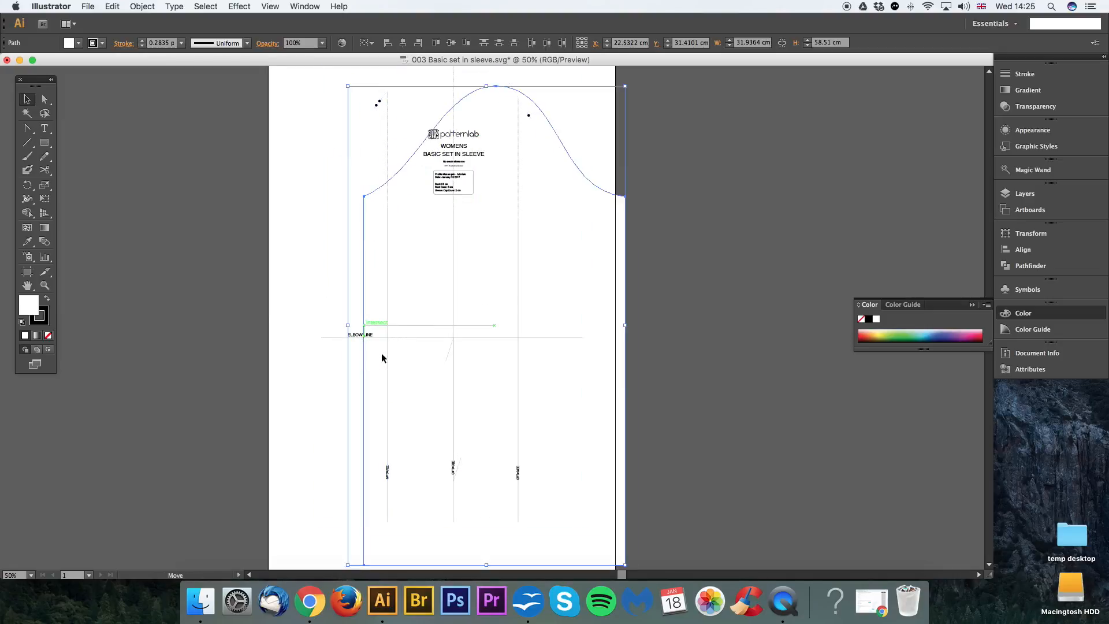
key(super+z)
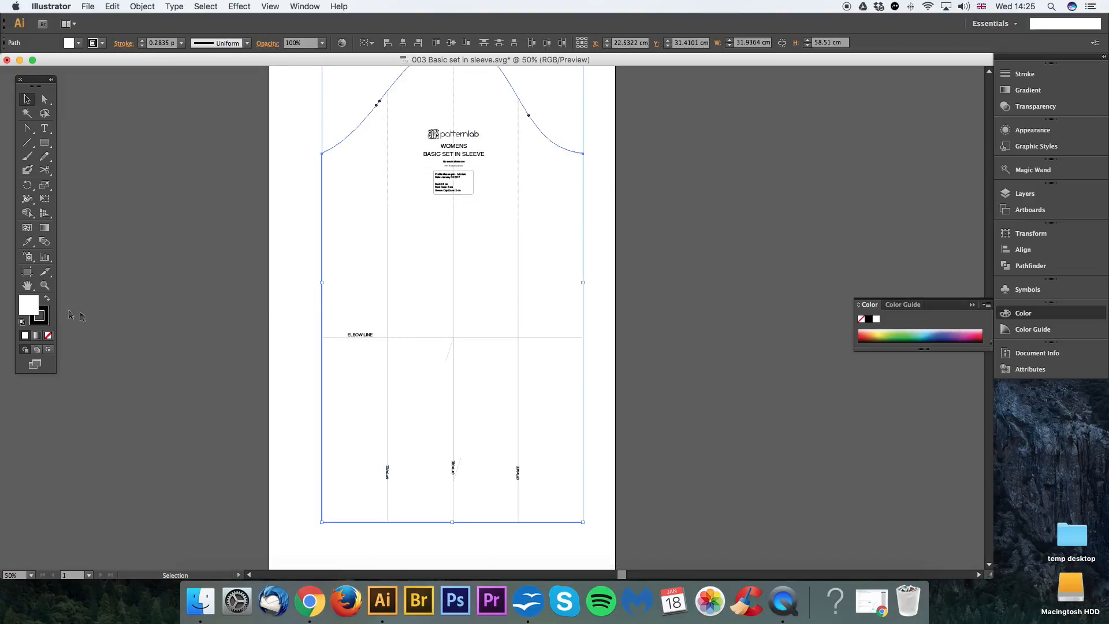
click(48, 336)
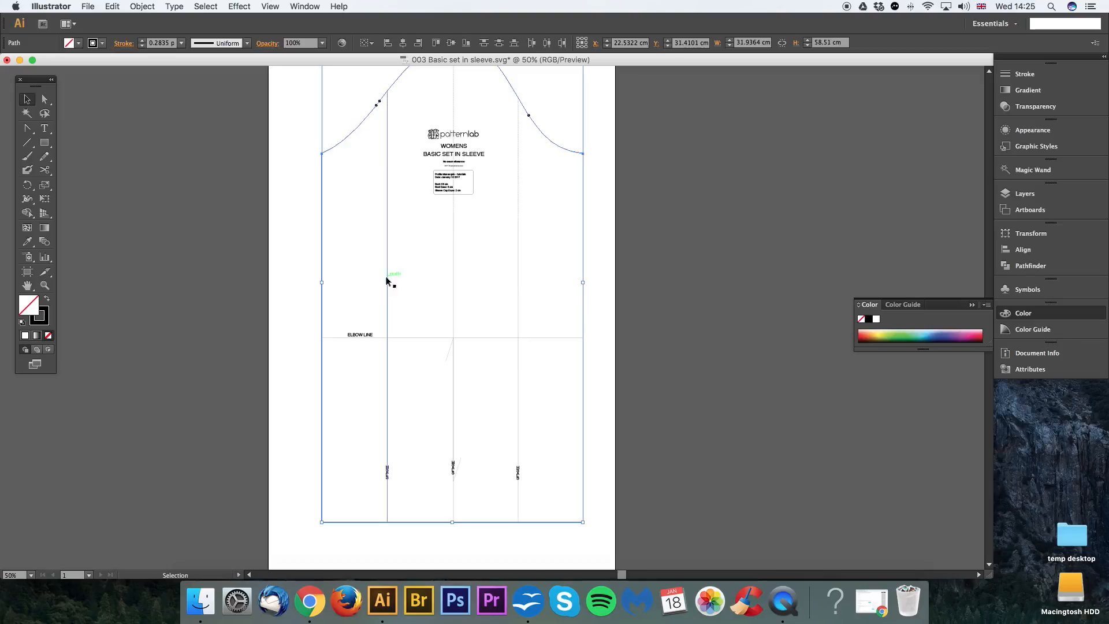
Step: Delete the ELBOW LINE label and the three SLASH labels on the vertical guide lines
drag(360, 335, 356, 306)
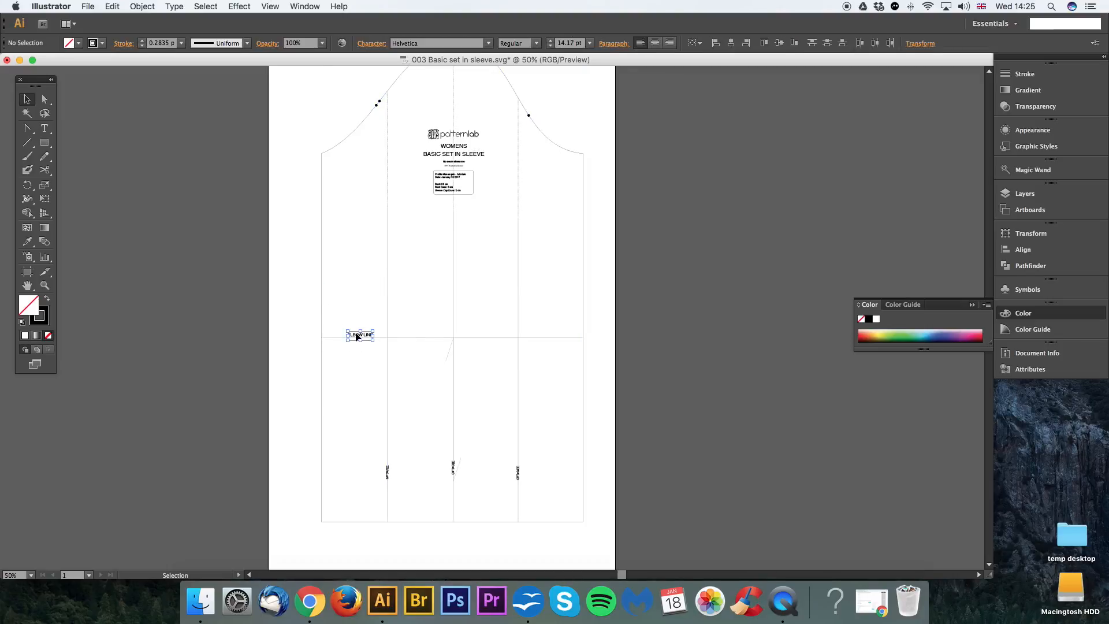
click(365, 324)
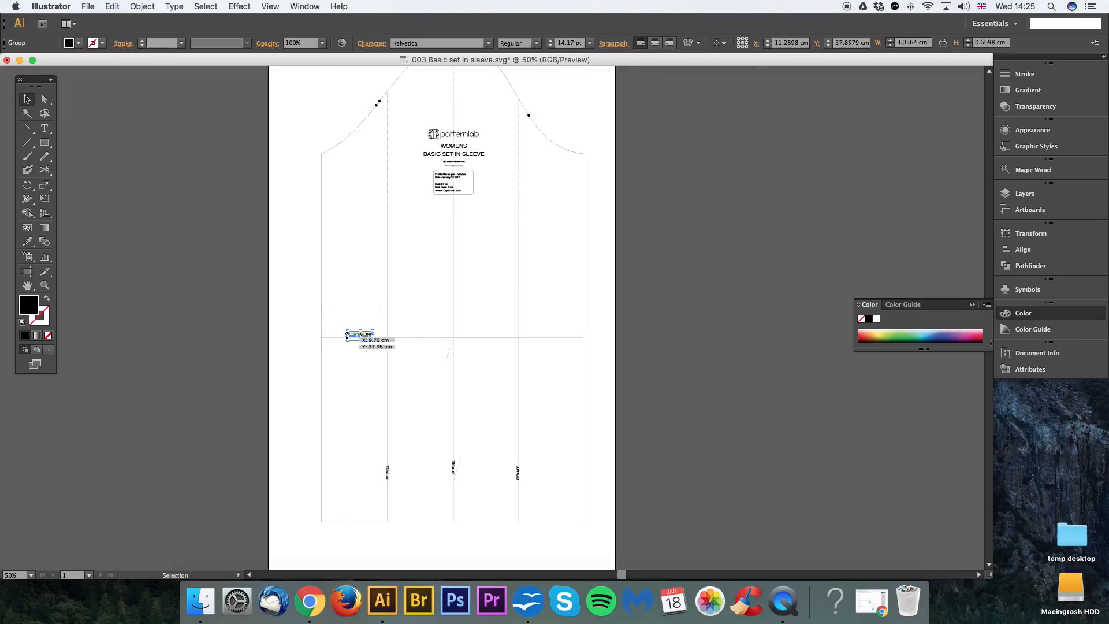
drag(428, 419, 416, 348)
key(super+plus)
key(super+plus)
drag(356, 401, 533, 260)
drag(452, 323, 438, 357)
key(Delete)
drag(553, 313, 566, 350)
key(Delete)
drag(657, 323, 698, 362)
key(Delete)
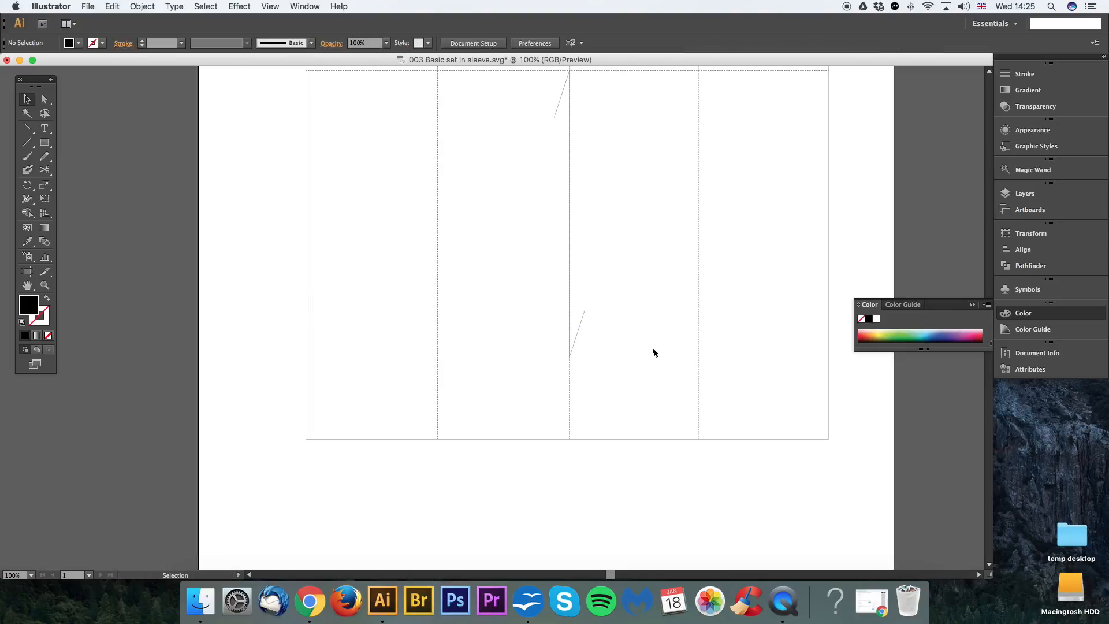
Step: Add the text note "3.5cm" at 36 pt in the blank lower-left corner of the artboard, beneath the sleeve
key(super+minus)
key(super+minus)
mouse_move(632, 322)
mouse_down()
mouse_move(616, 289)
mouse_move(614, 314)
mouse_up()
key(a)
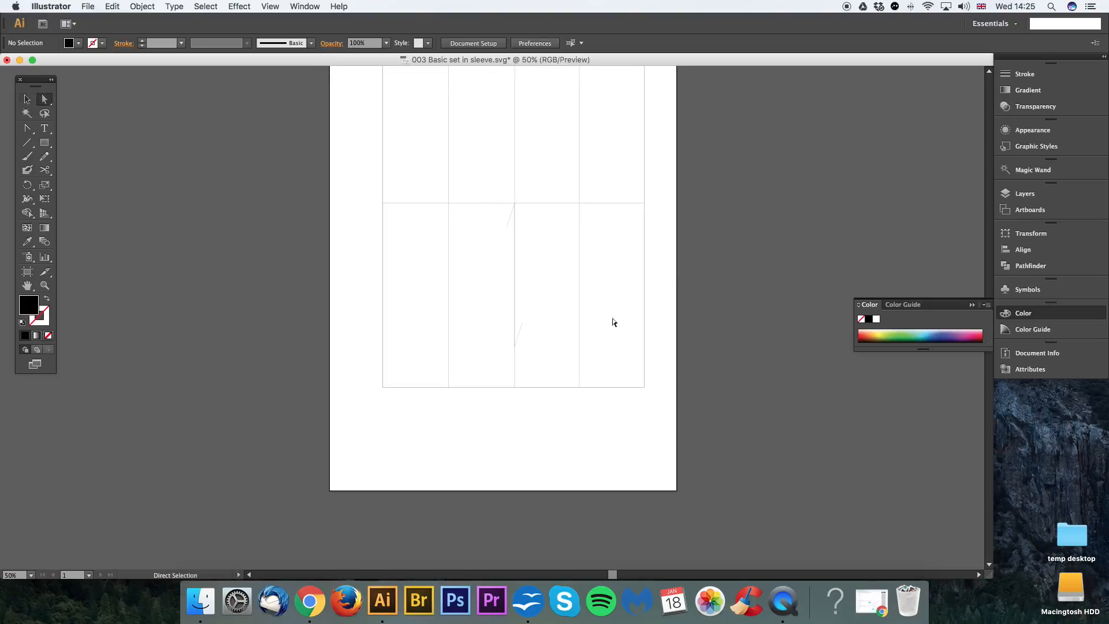
key(super+plus)
scroll(629, 294, down, 3)
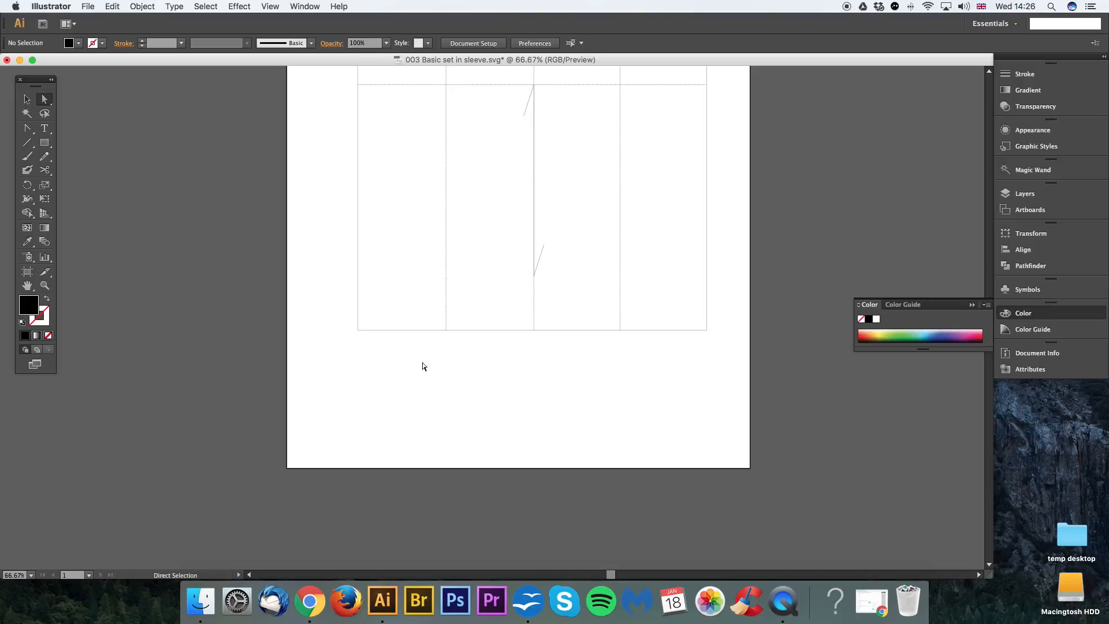
click(44, 128)
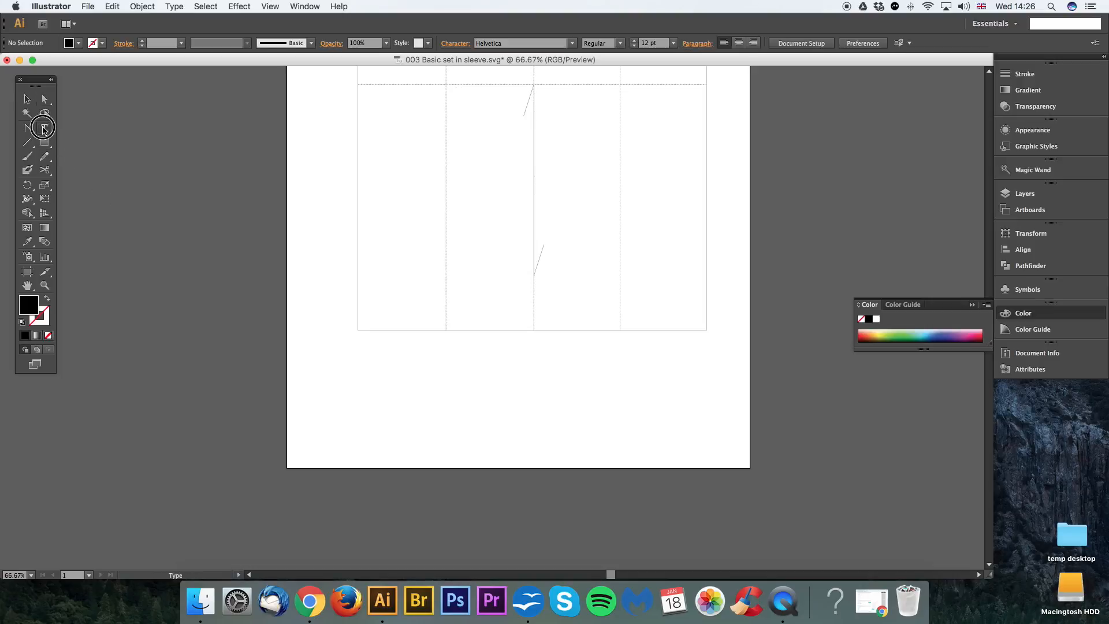
click(325, 415)
text(3.5cm)
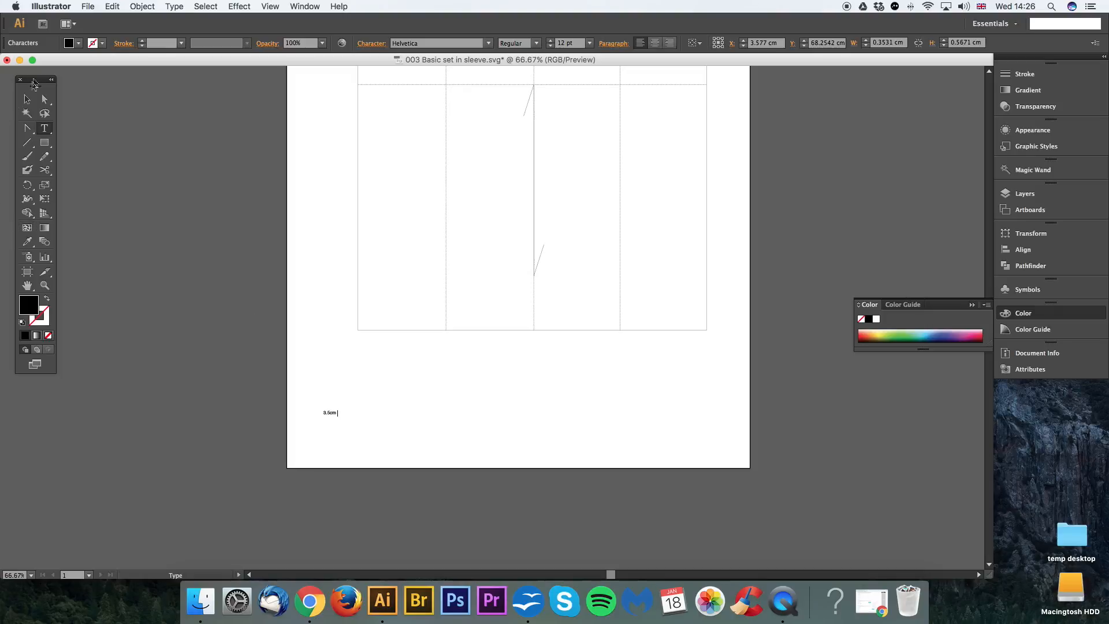
click(26, 99)
click(338, 415)
drag(338, 418, 323, 451)
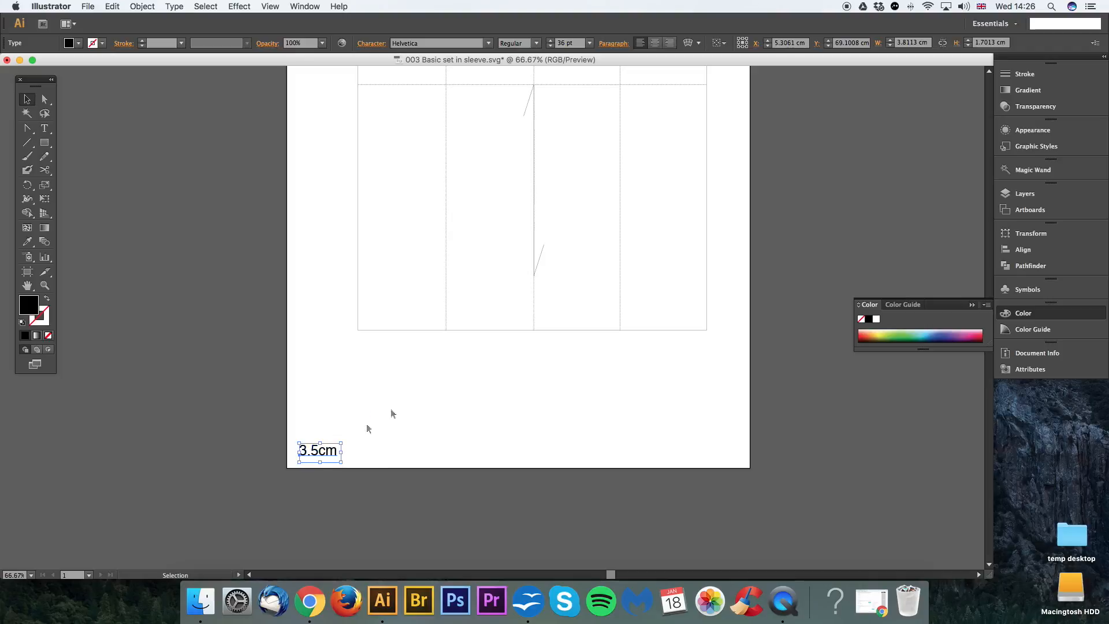
click(540, 389)
scroll(462, 394, right, 3)
key(a)
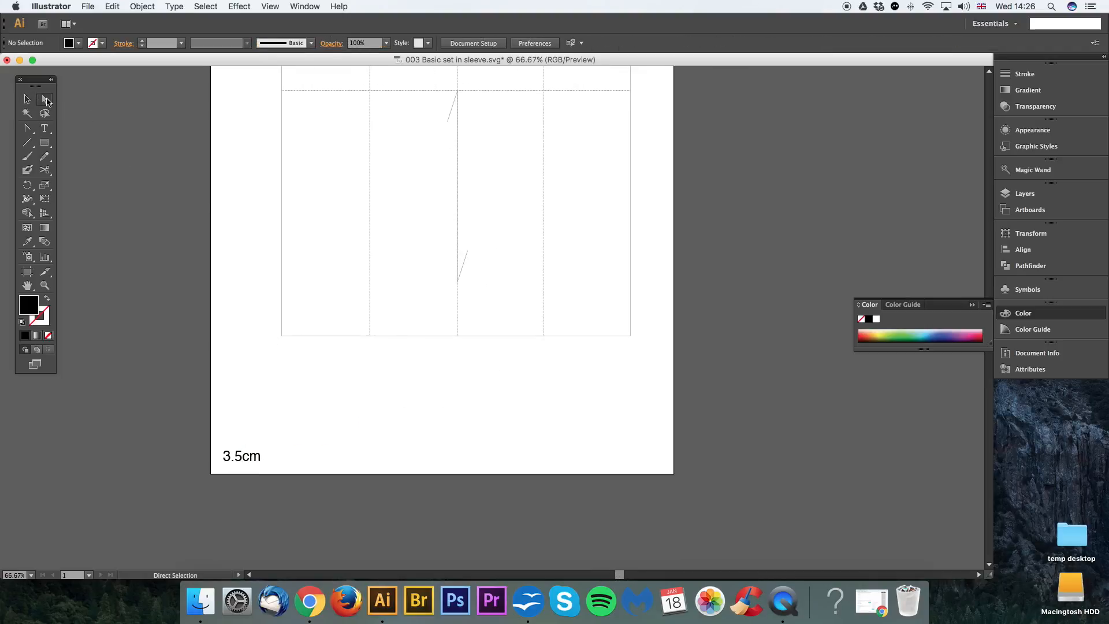
drag(263, 335, 643, 346)
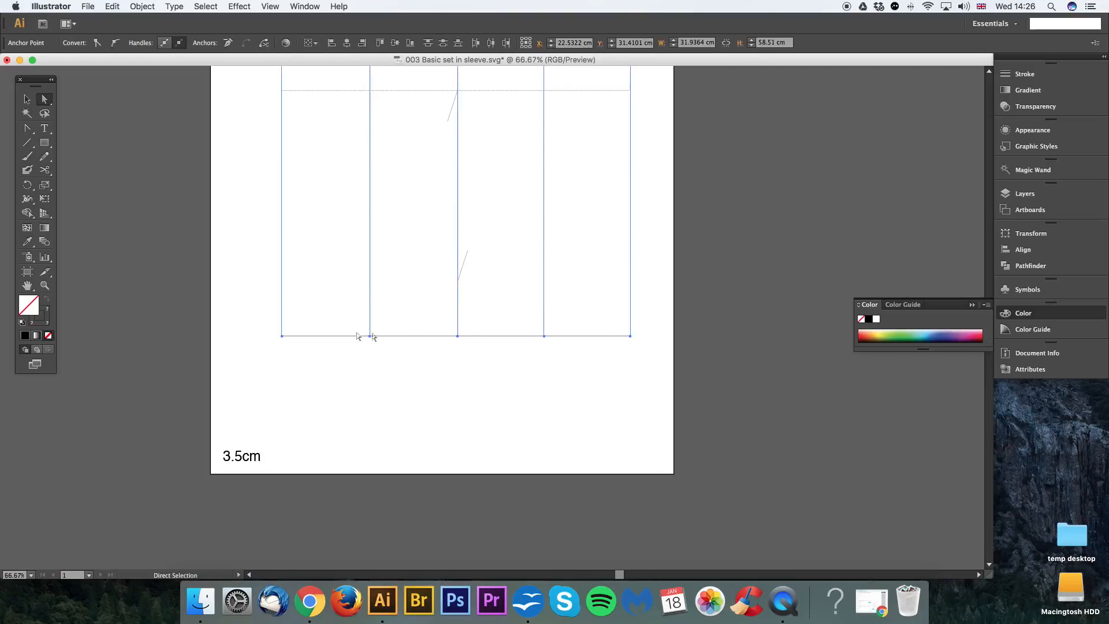
drag(661, 240, 663, 392)
drag(652, 278, 659, 488)
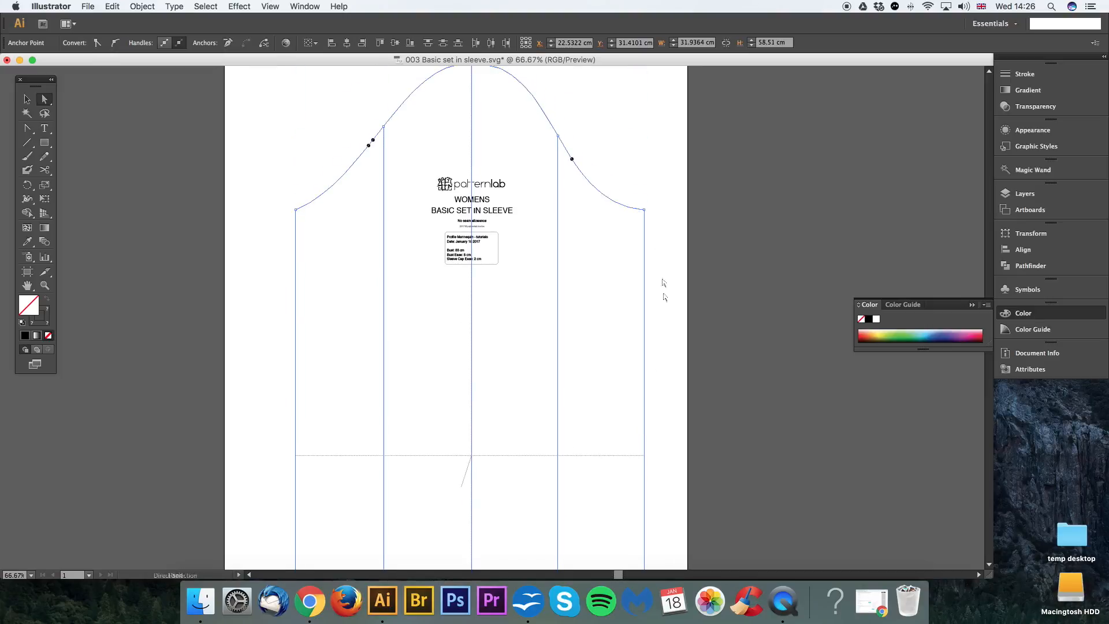
drag(560, 426, 592, 208)
drag(576, 423, 579, 265)
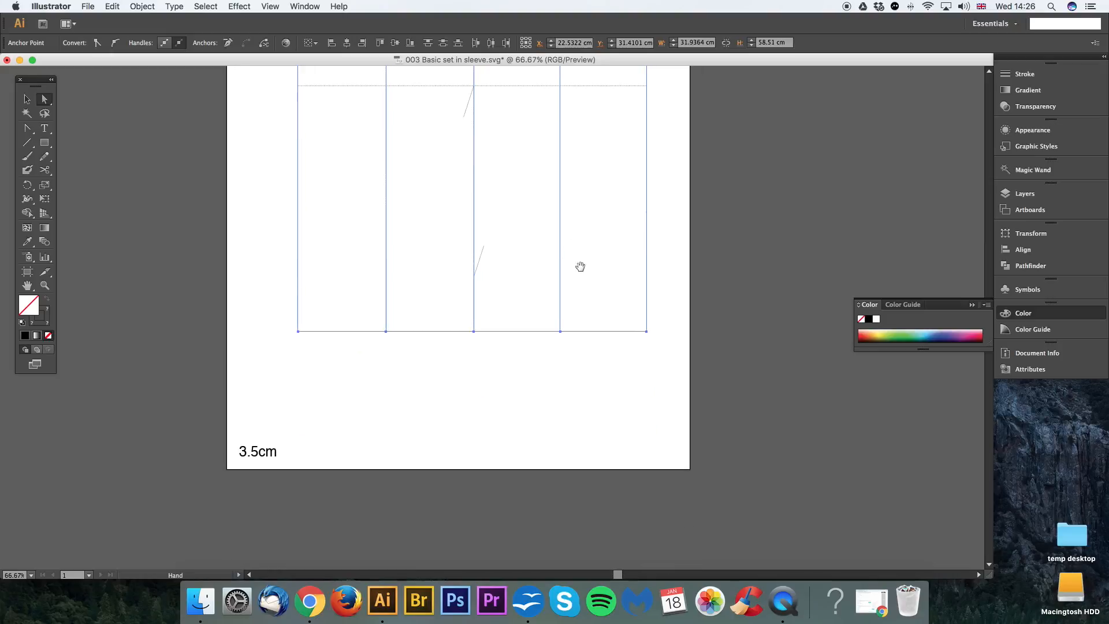
drag(672, 328, 278, 368)
key(Return)
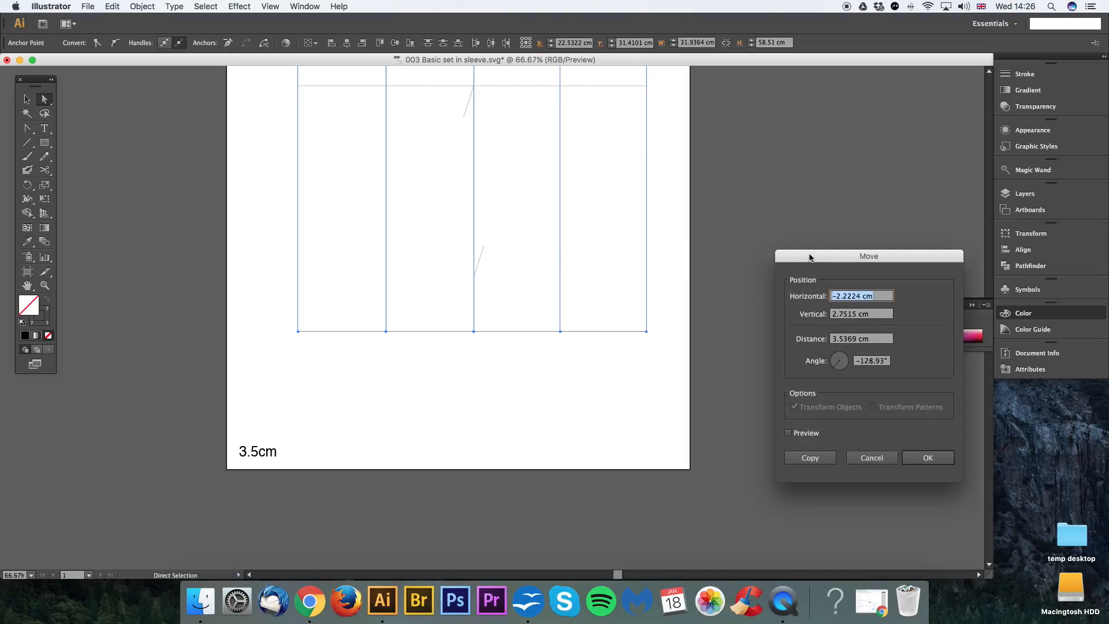
drag(810, 258, 721, 228)
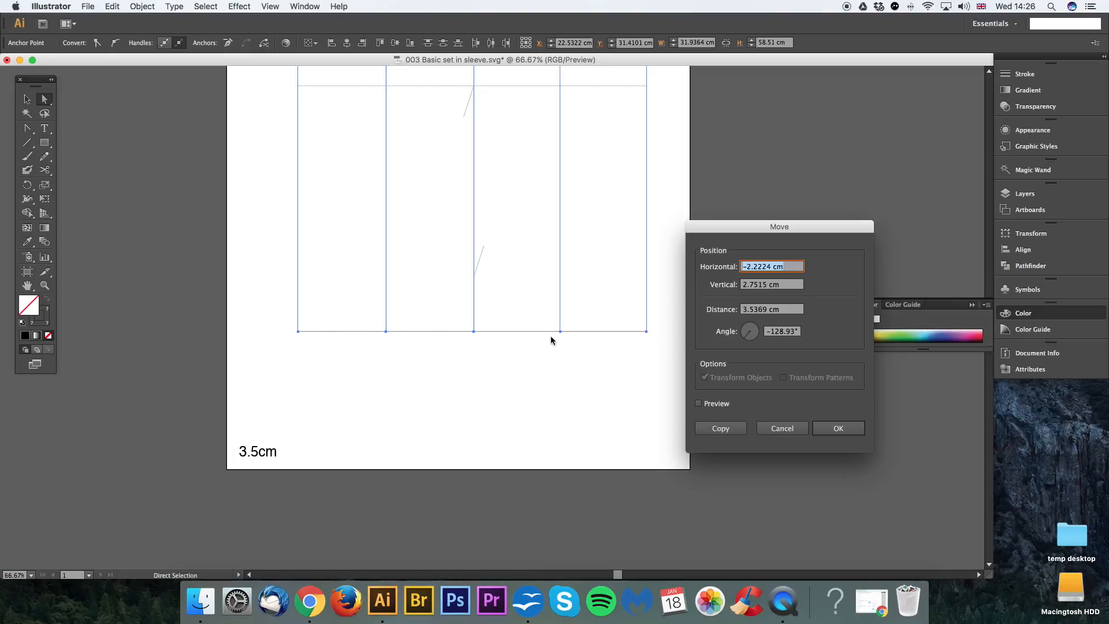
text(0)
key(Tab)
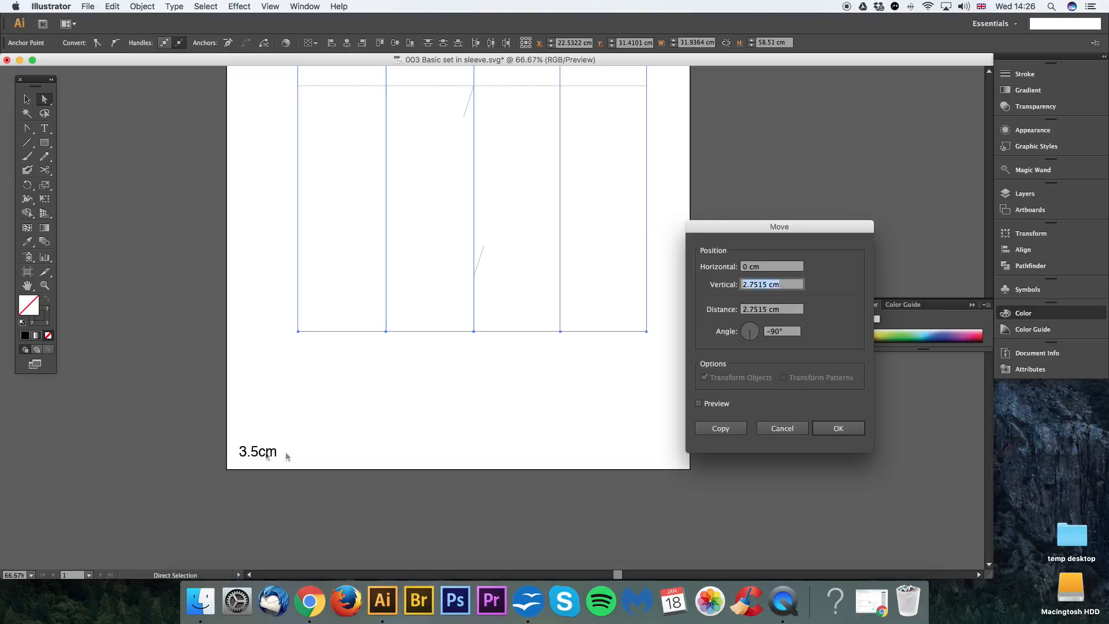
text(3.5)
click(781, 432)
Step: Examine the whole sleeve block from cap to hem with the hem-line anchor points selected
key(super+minus)
key(space)
drag(669, 134, 655, 330)
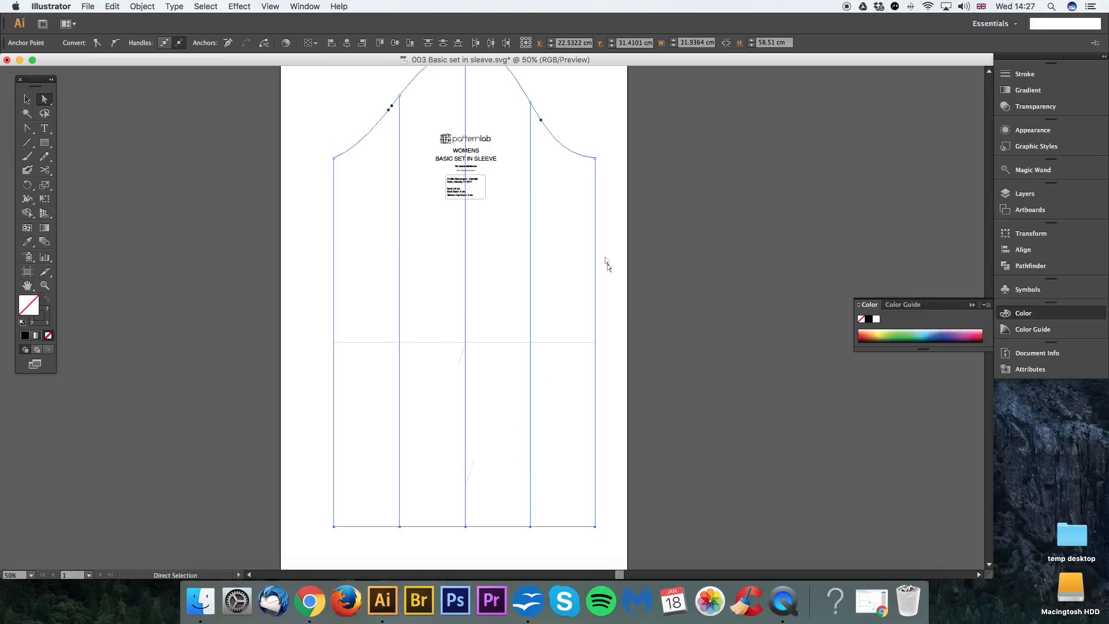
key(super+minus)
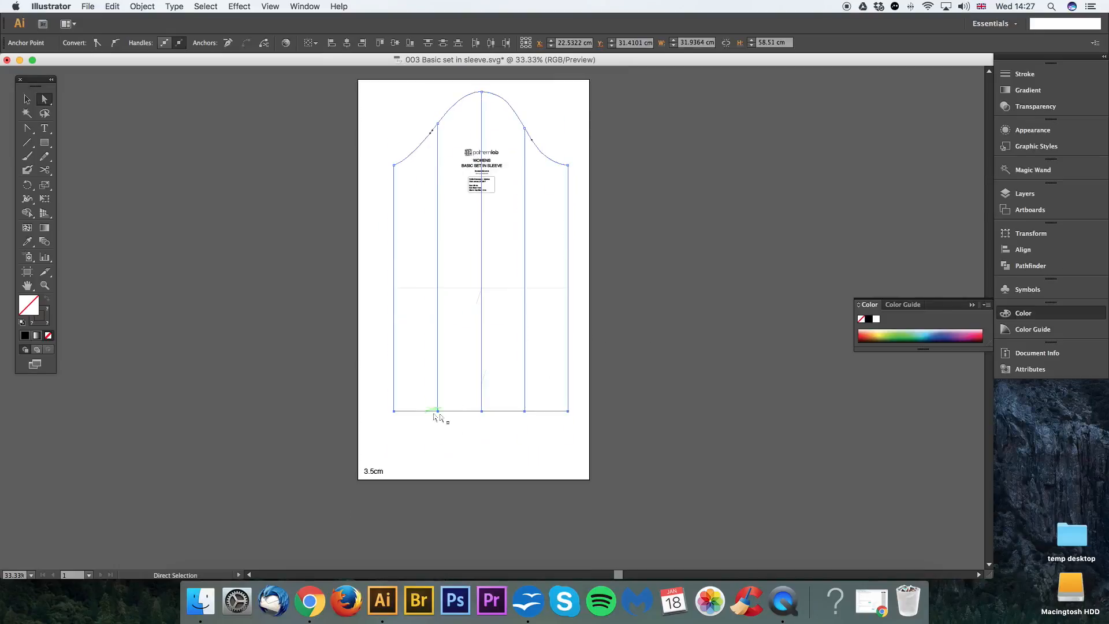
scroll(472, 416, down, 1)
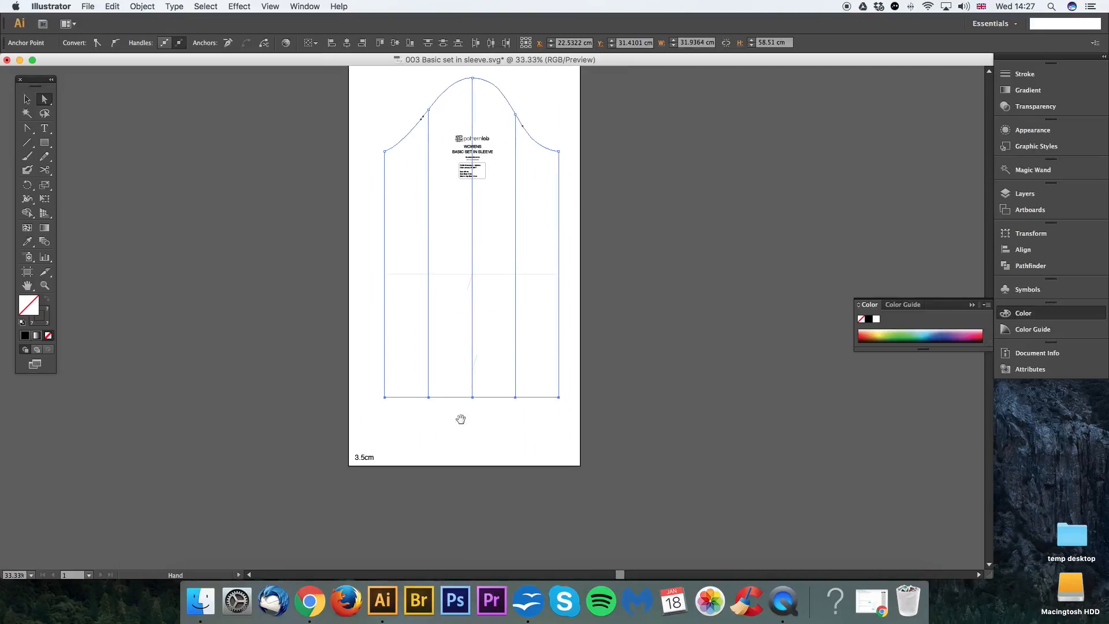
key(super+equal)
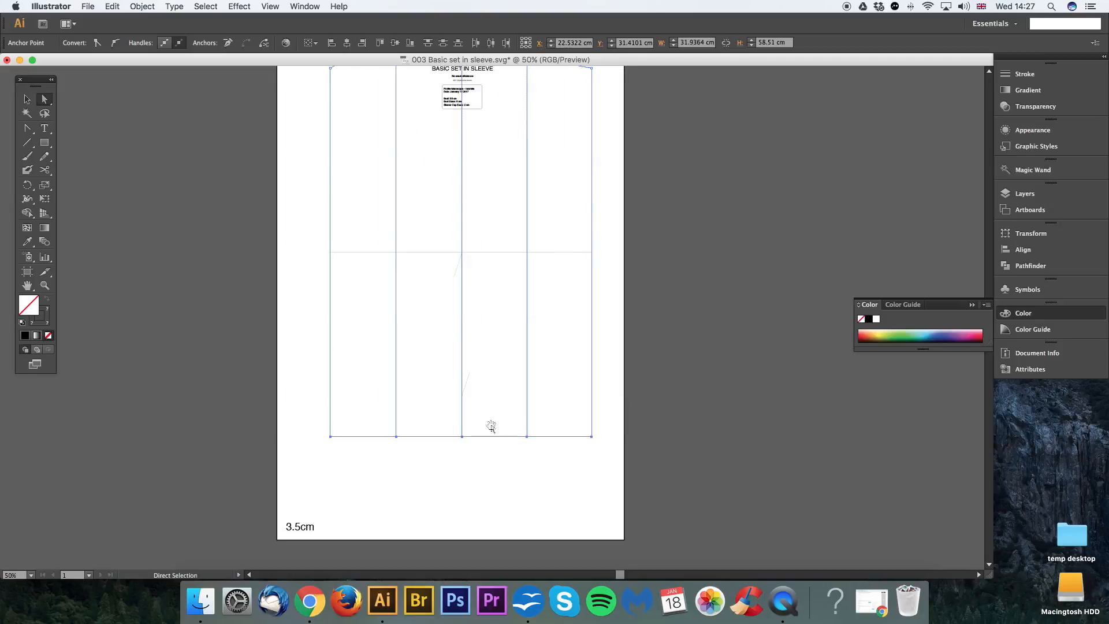
drag(490, 423, 521, 364)
key(super+equal)
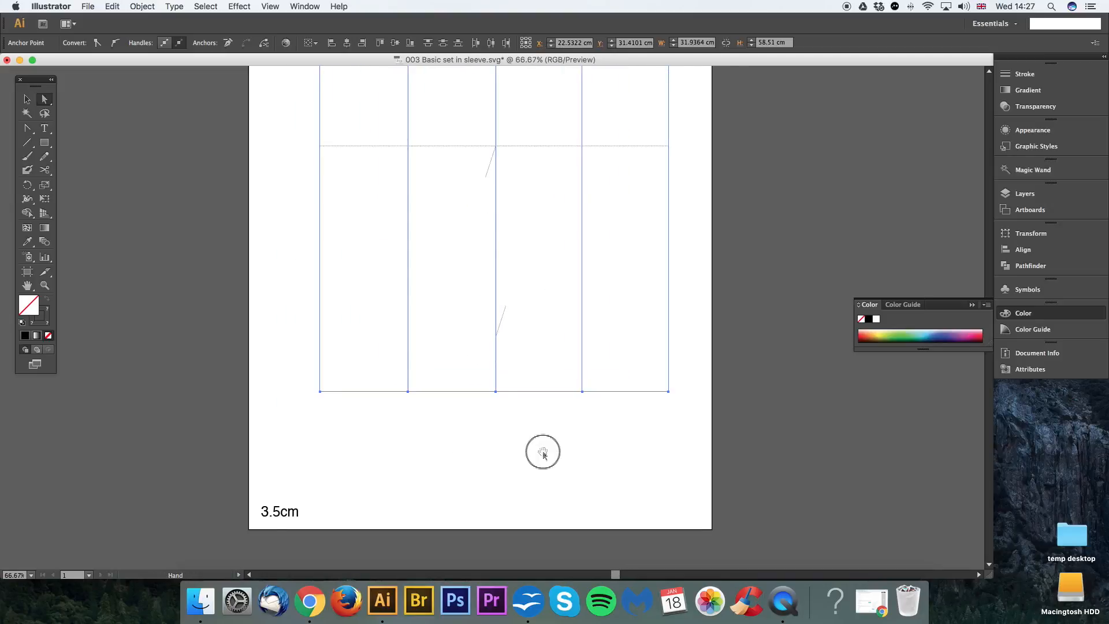
drag(543, 451, 578, 454)
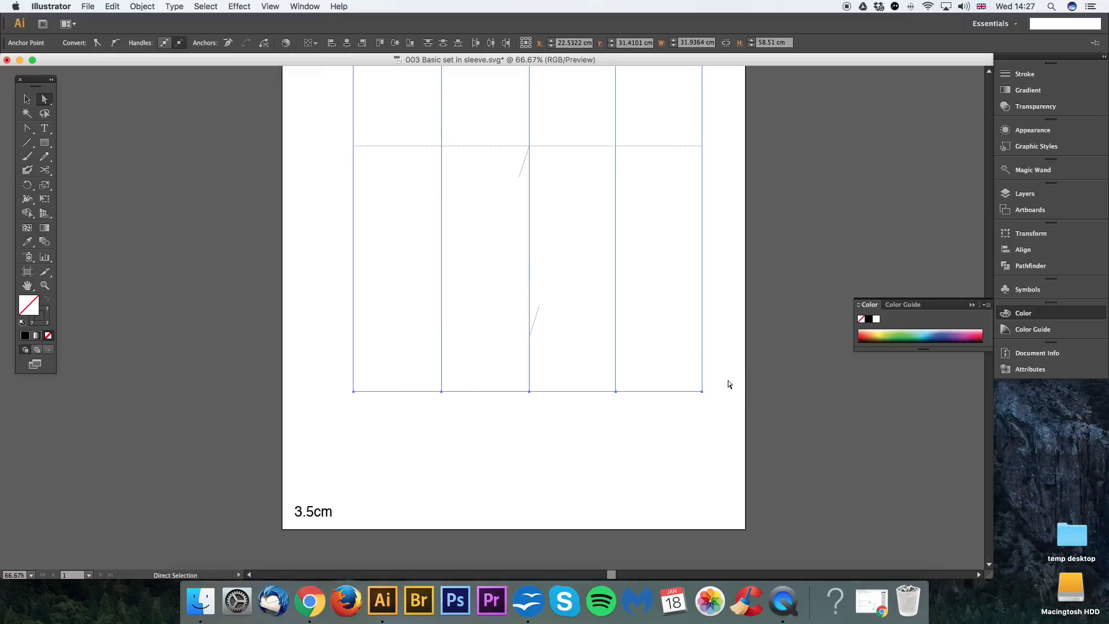
Step: Reselect all anchor points along the sleeve's hem and preview moving them 0 cm horizontally and -3.5 cm vertically
click(695, 426)
drag(722, 385, 310, 426)
key(Return)
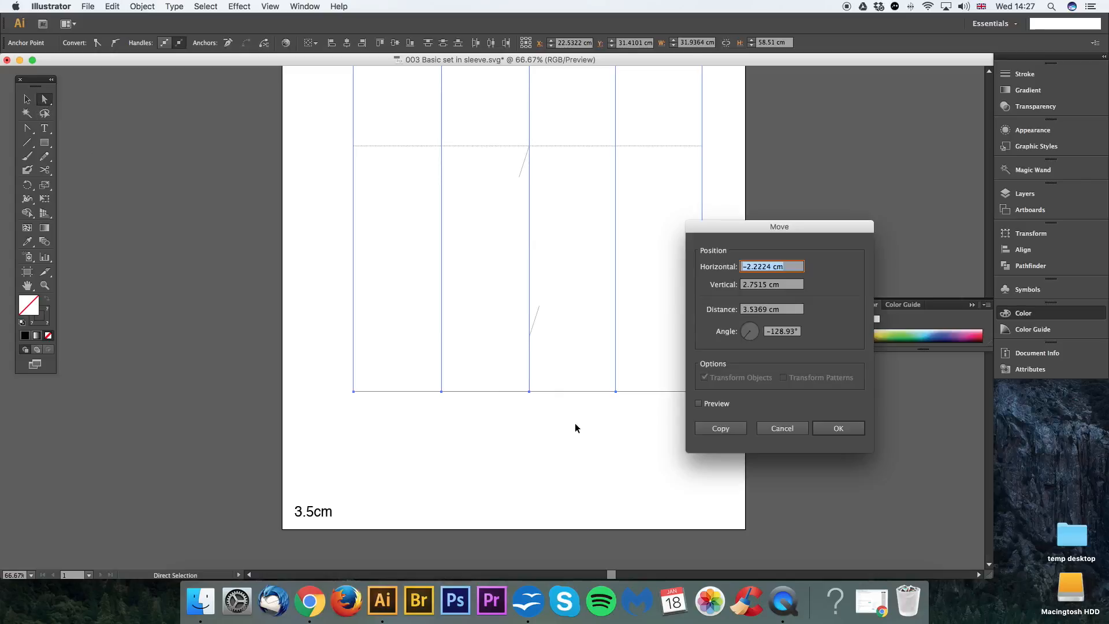
text(0)
key(Tab)
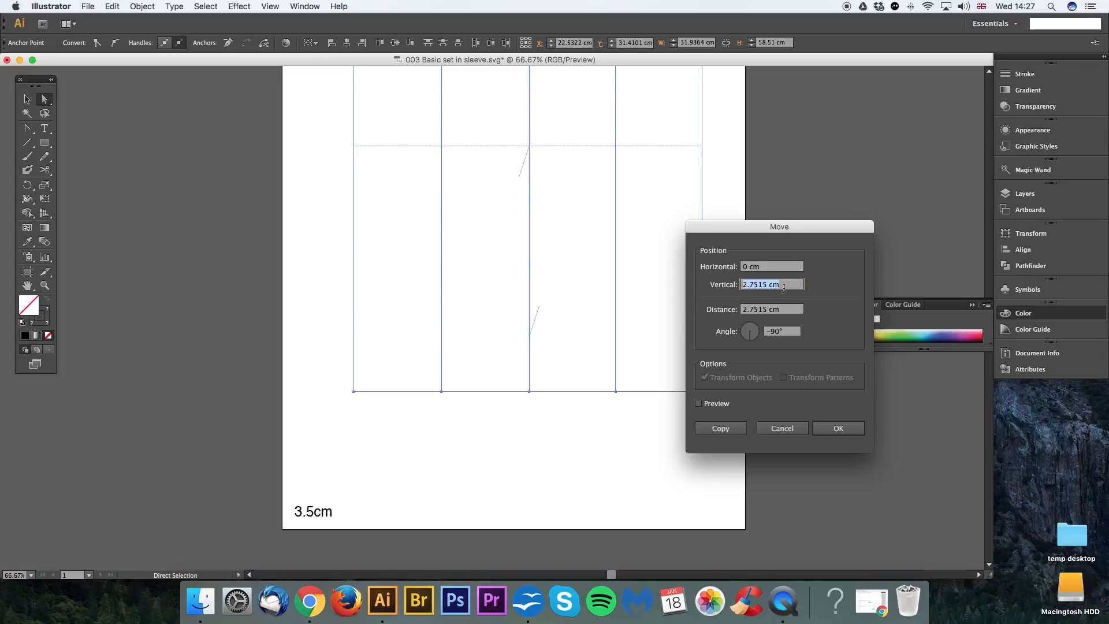
text(-3.5)
click(715, 405)
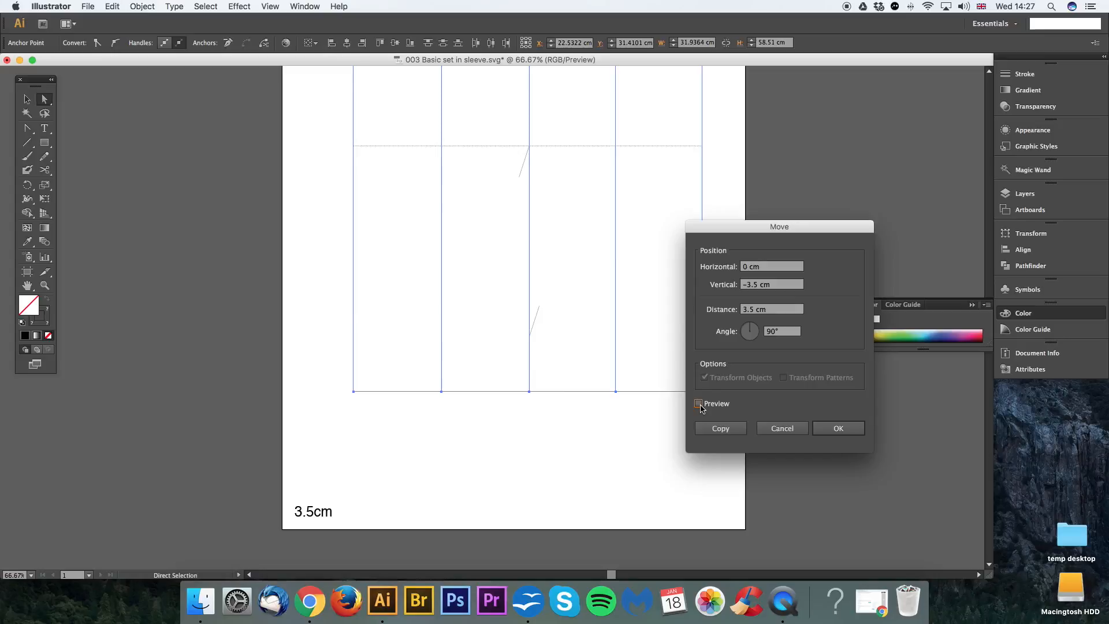
Step: Try a positive vertical value of 3.5 cm for the hem move, comparing it with the preview off and on
click(747, 285)
key(BackSpace)
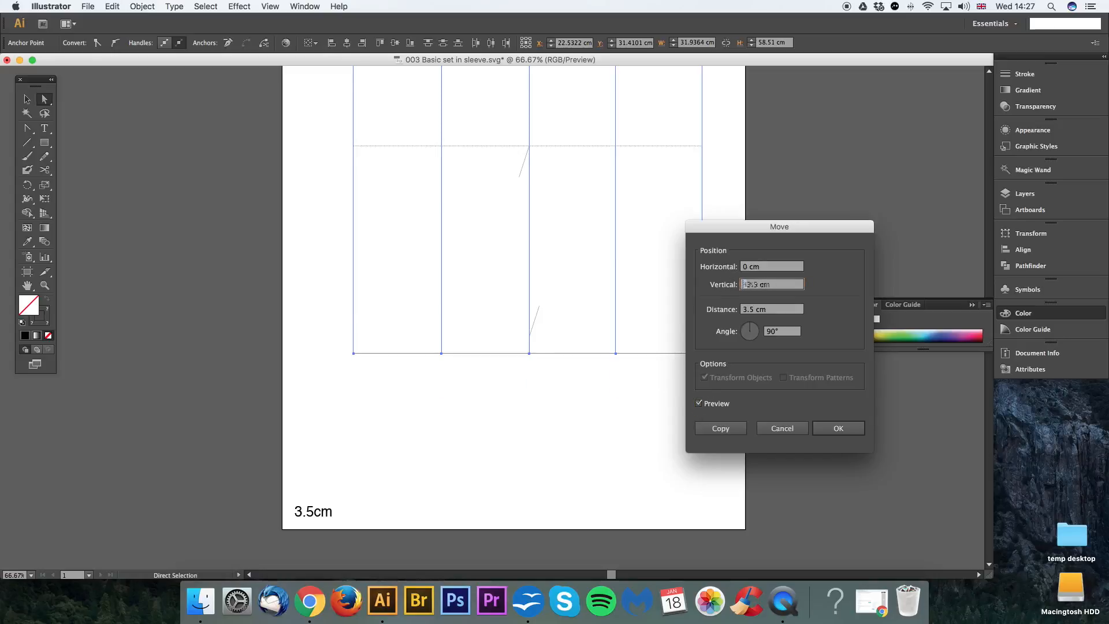
click(701, 404)
click(701, 405)
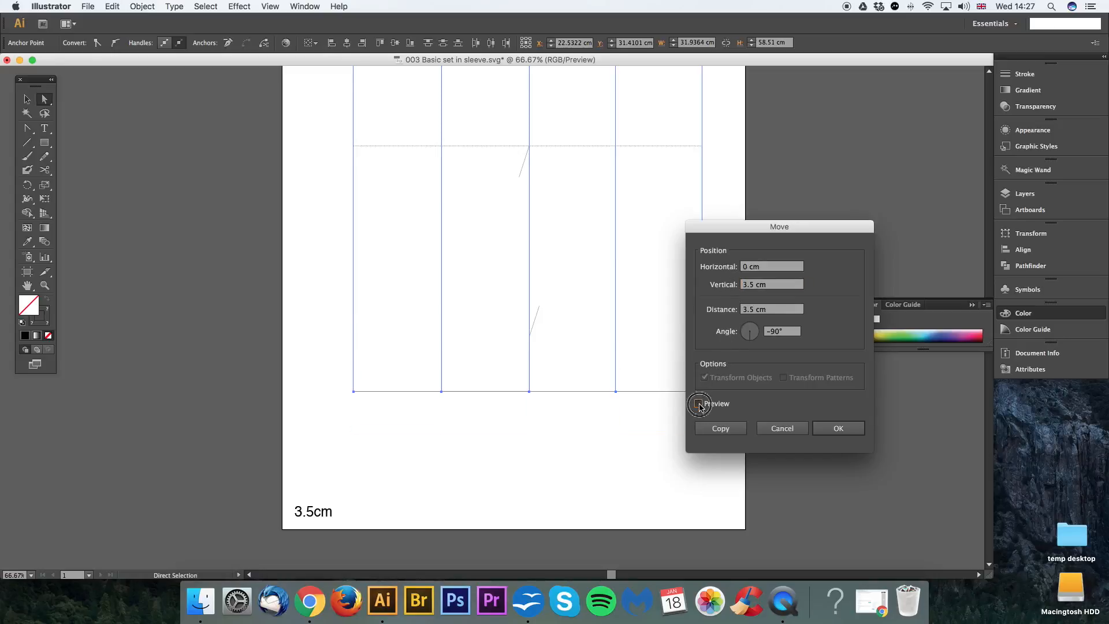
click(700, 406)
click(699, 404)
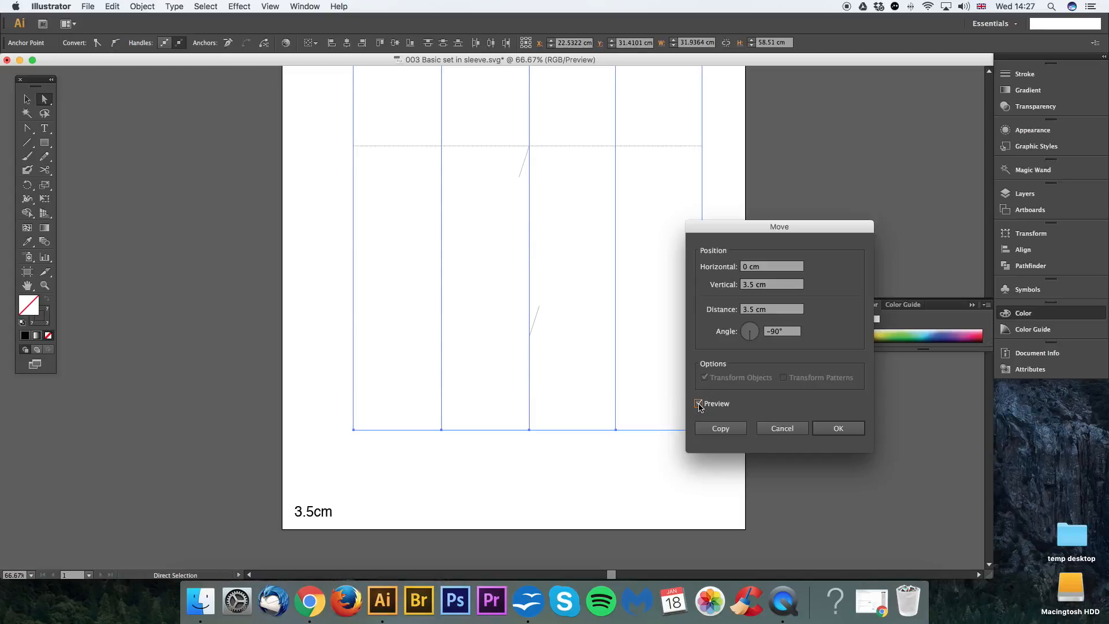
Step: Set the vertical move to -3.5 cm, apply it to the hem points to shorten the sleeve, and clear the selection
text(-)
click(700, 404)
click(700, 404)
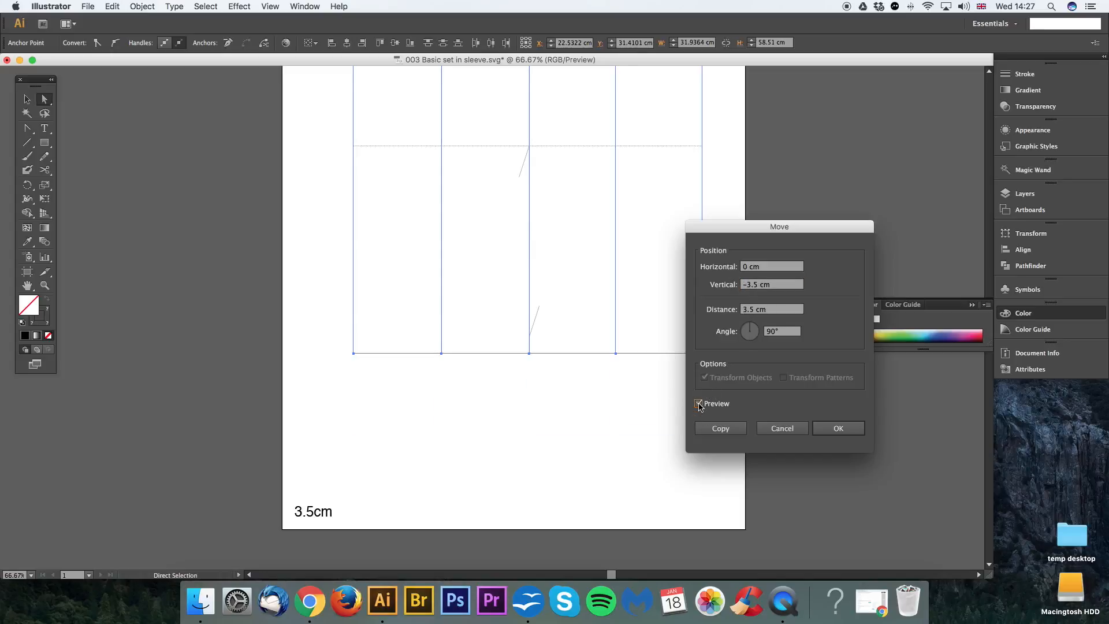
click(833, 428)
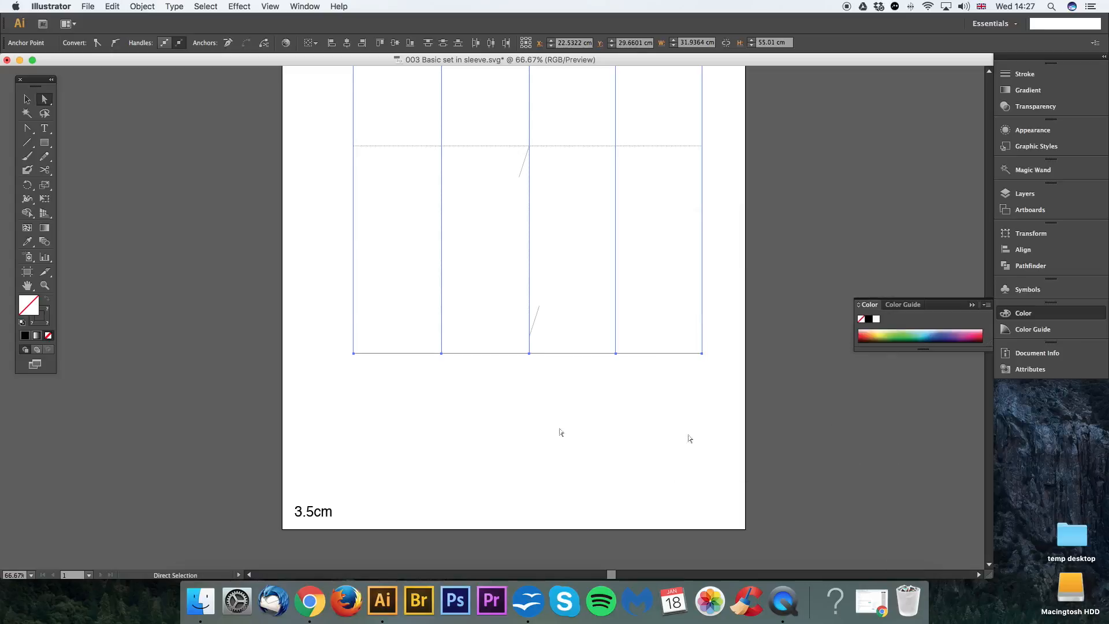
click(510, 362)
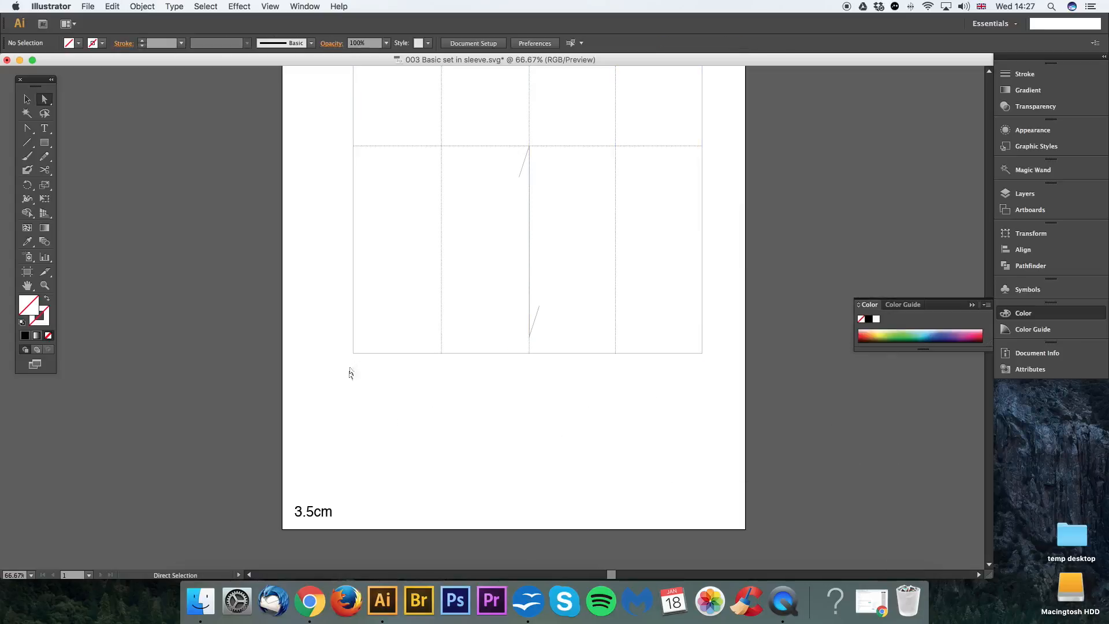
Step: Select only the outline's lower-right corner point and move it -2.5 cm horizontally and 0 cm vertically
drag(507, 394, 575, 392)
key(super+minus)
key(super+plus)
drag(705, 360, 685, 391)
click(665, 386)
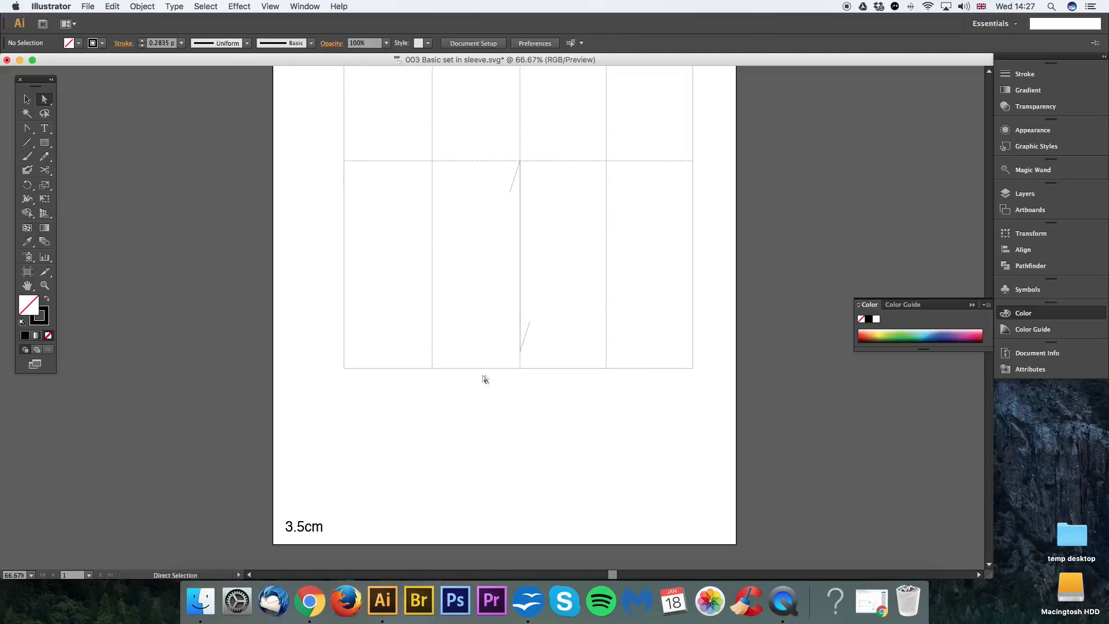
drag(706, 361, 682, 388)
click(707, 355)
drag(713, 356, 673, 386)
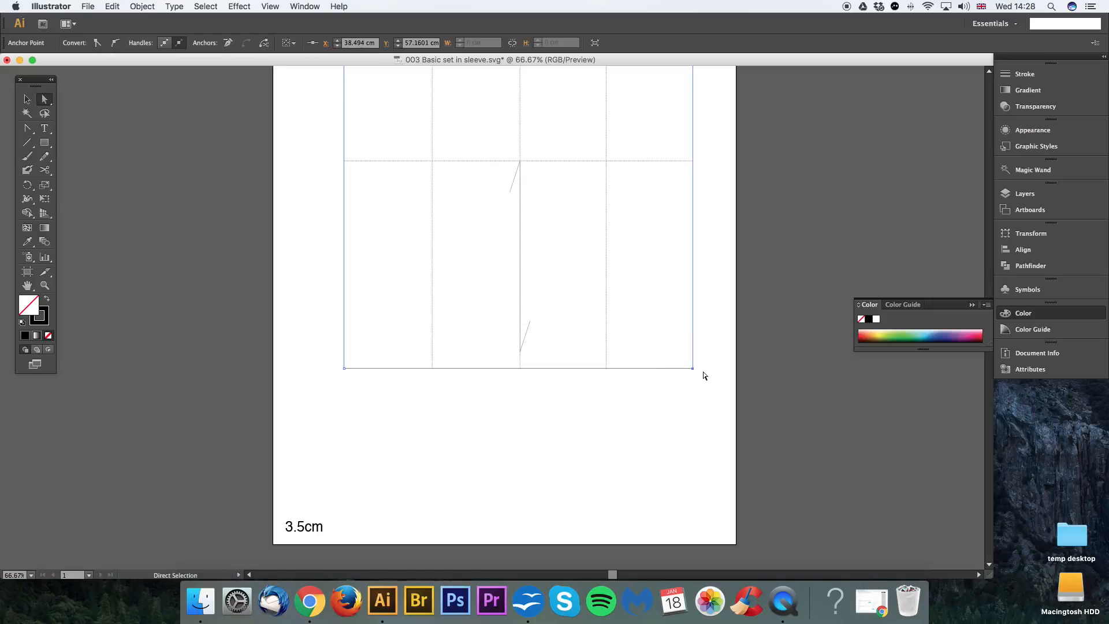
key(Return)
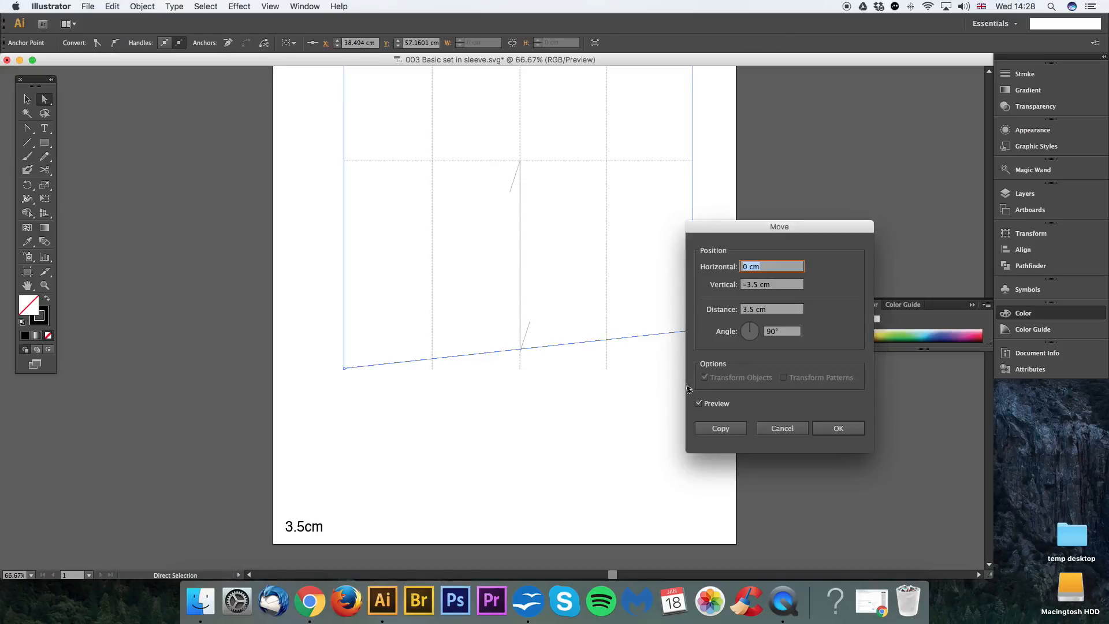
click(699, 404)
click(755, 267)
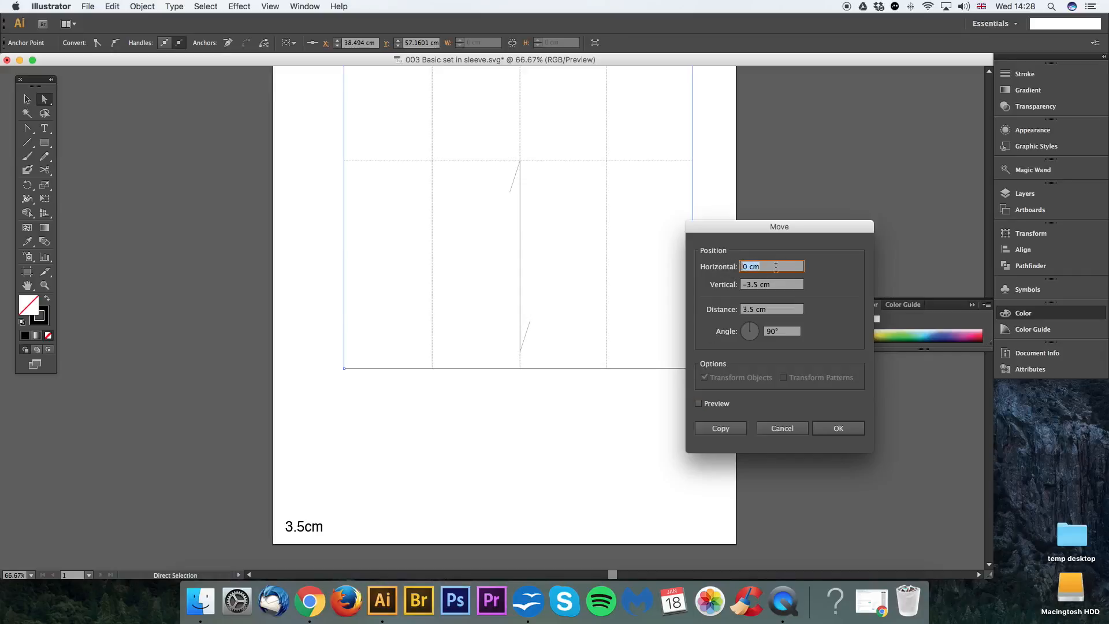
text(-2.5)
click(743, 284)
text(0)
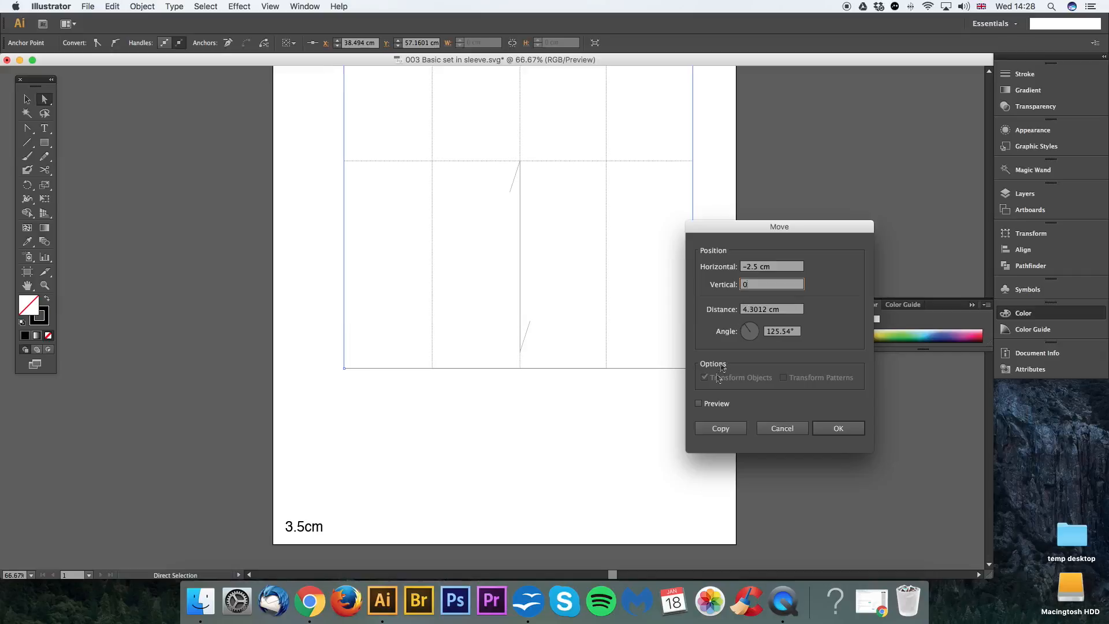
drag(754, 226, 792, 217)
click(737, 394)
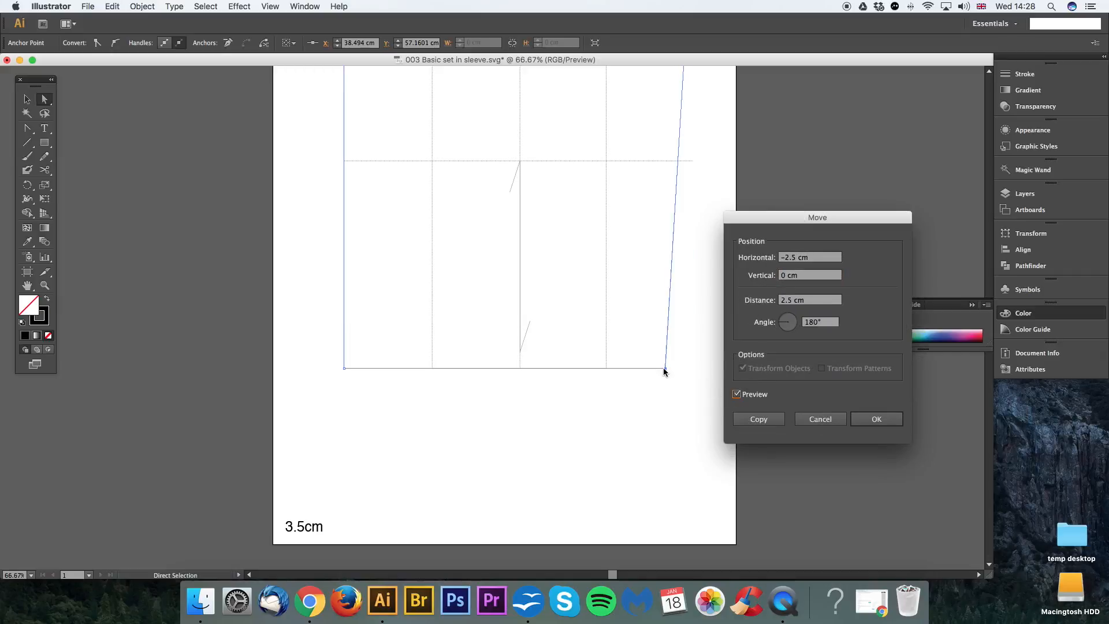
click(875, 421)
Step: Select the outline's lower-left corner point, move it 2.5 cm horizontally and 0 cm vertically, and clear the selection
drag(317, 354, 364, 398)
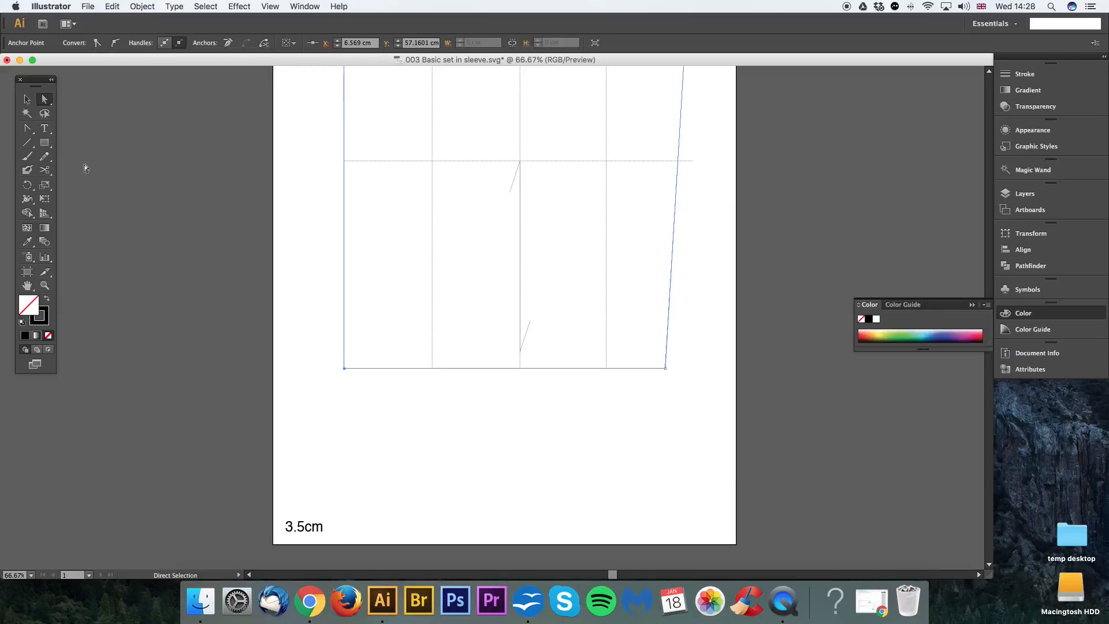
drag(310, 346, 359, 393)
key(Return)
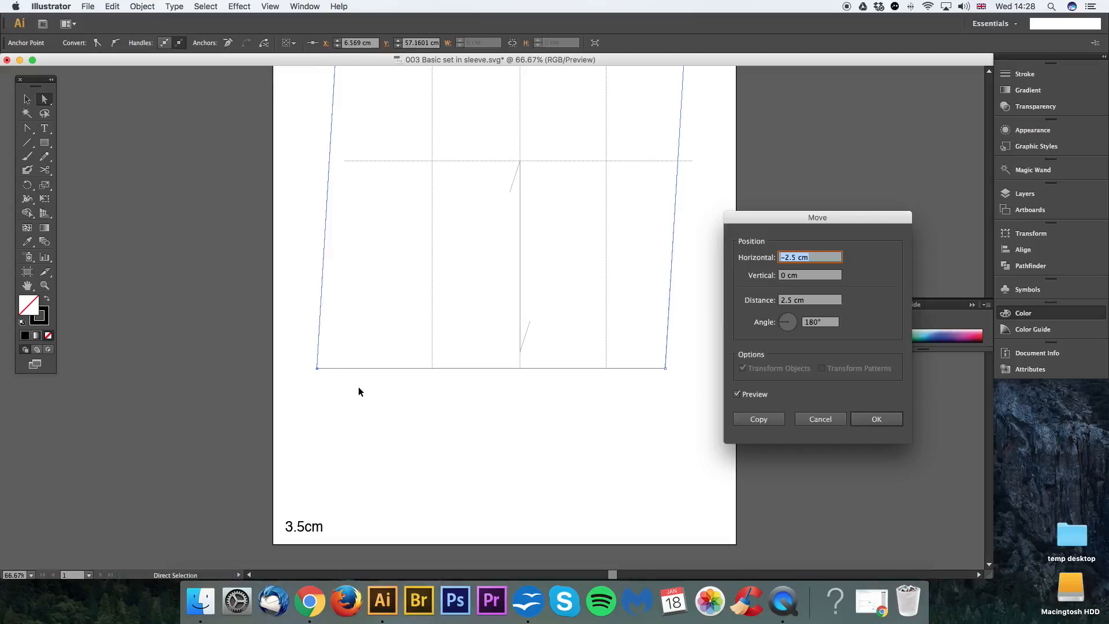
click(739, 395)
click(778, 262)
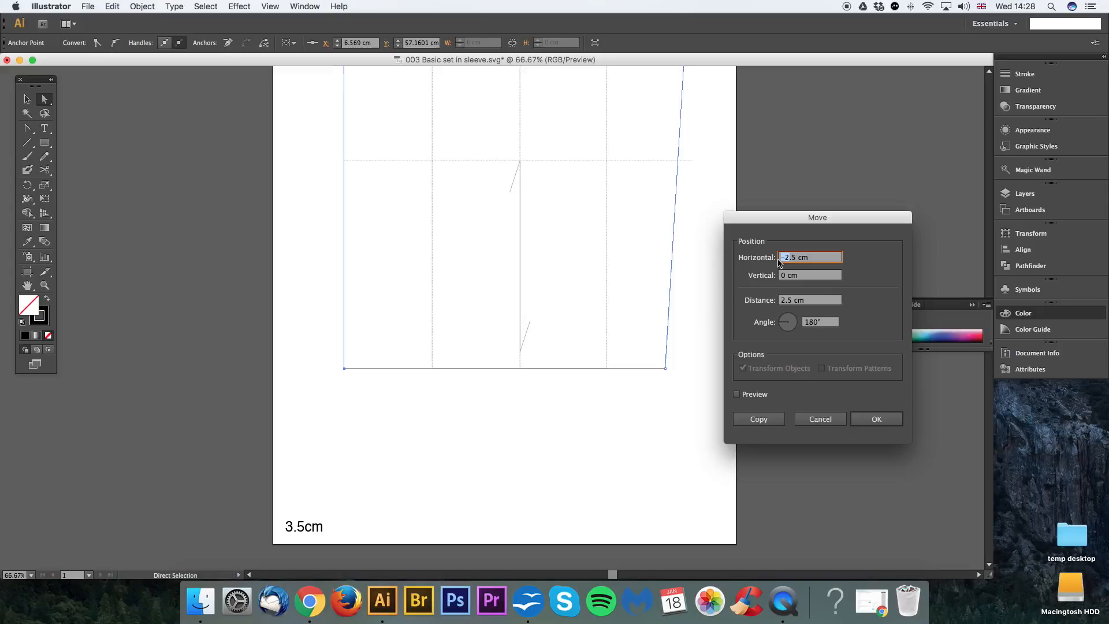
text(3)
click(737, 394)
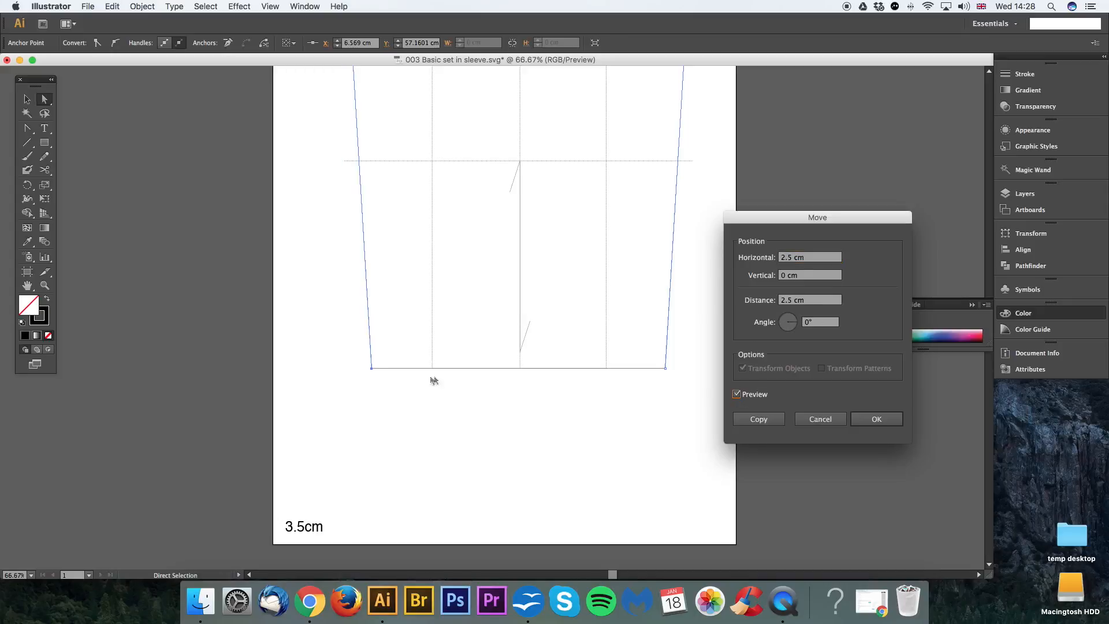
click(873, 419)
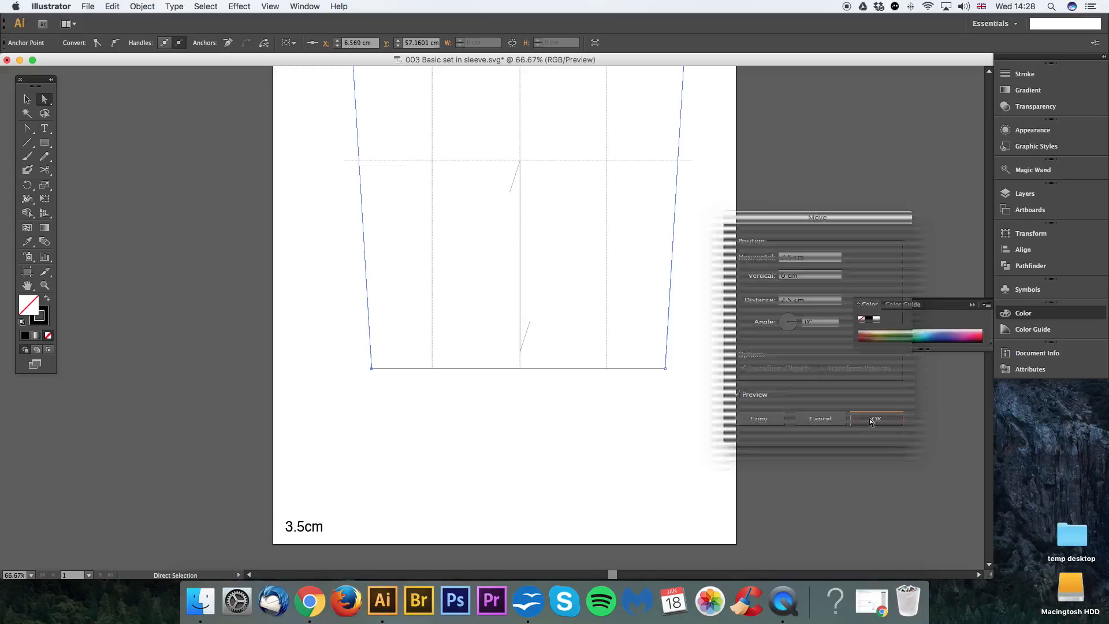
click(546, 418)
Step: Draw a horizontal line segment about 1 cm long in the lower part of the sleeve, between the centre line and back guide line
drag(498, 403, 542, 419)
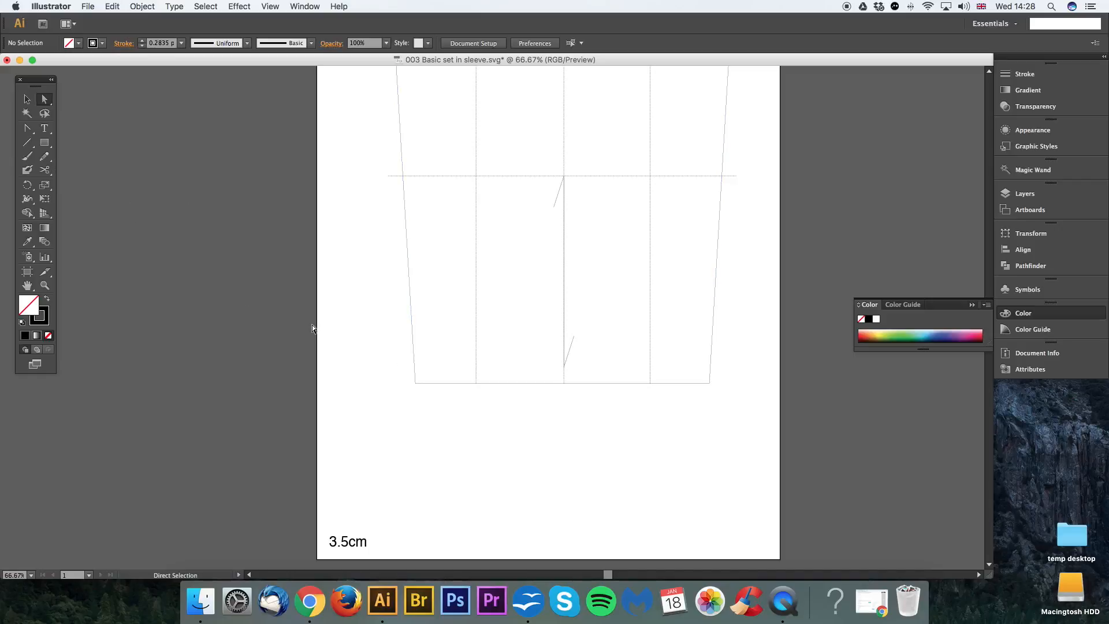
key(super+equal)
drag(574, 316, 528, 336)
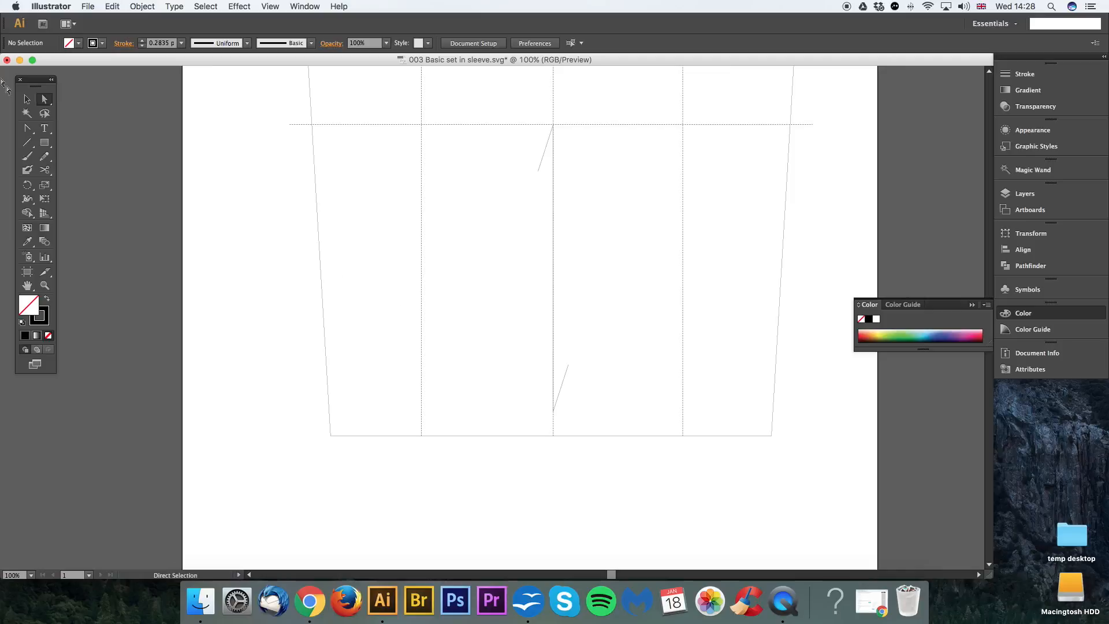
click(27, 143)
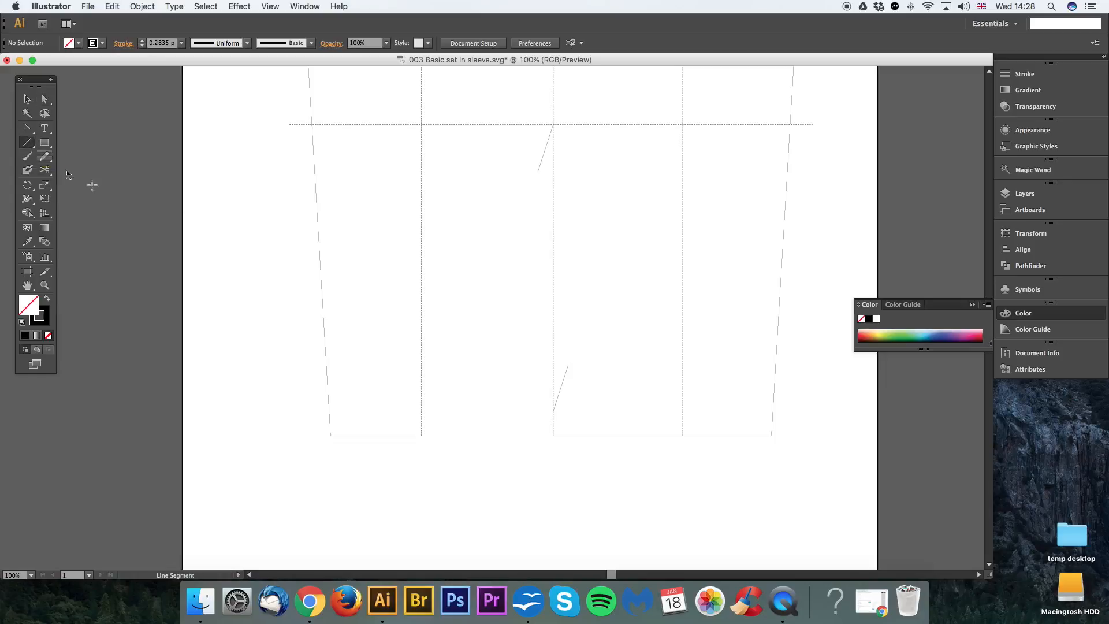
mouse_move(601, 367)
mouse_down()
mouse_move(622, 367)
mouse_move(611, 386)
mouse_move(609, 354)
mouse_move(597, 379)
mouse_move(603, 353)
mouse_move(617, 357)
mouse_move(597, 366)
mouse_move(618, 367)
mouse_up()
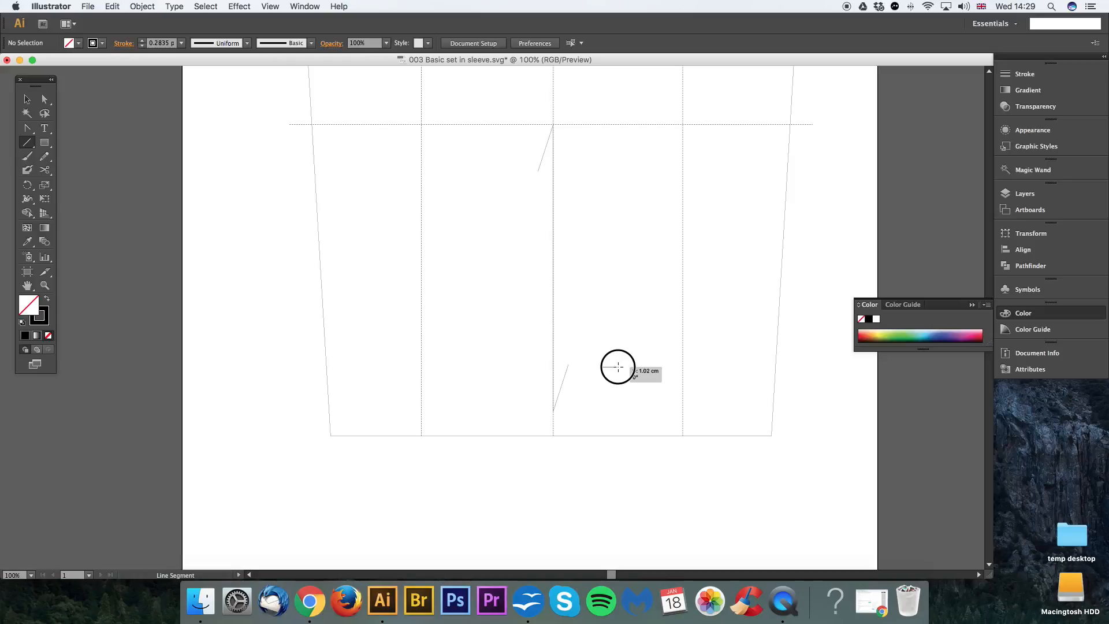
drag(618, 367, 617, 367)
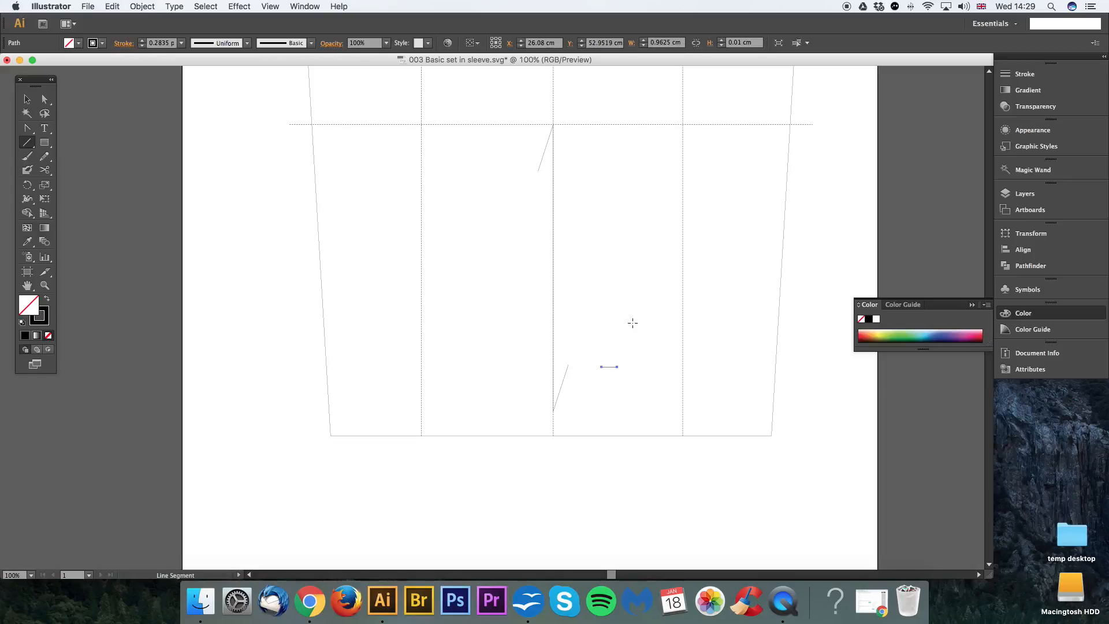
Step: Give the short line a cyan stroke (00e1e7) with a weight of 1 pt
double_click(46, 322)
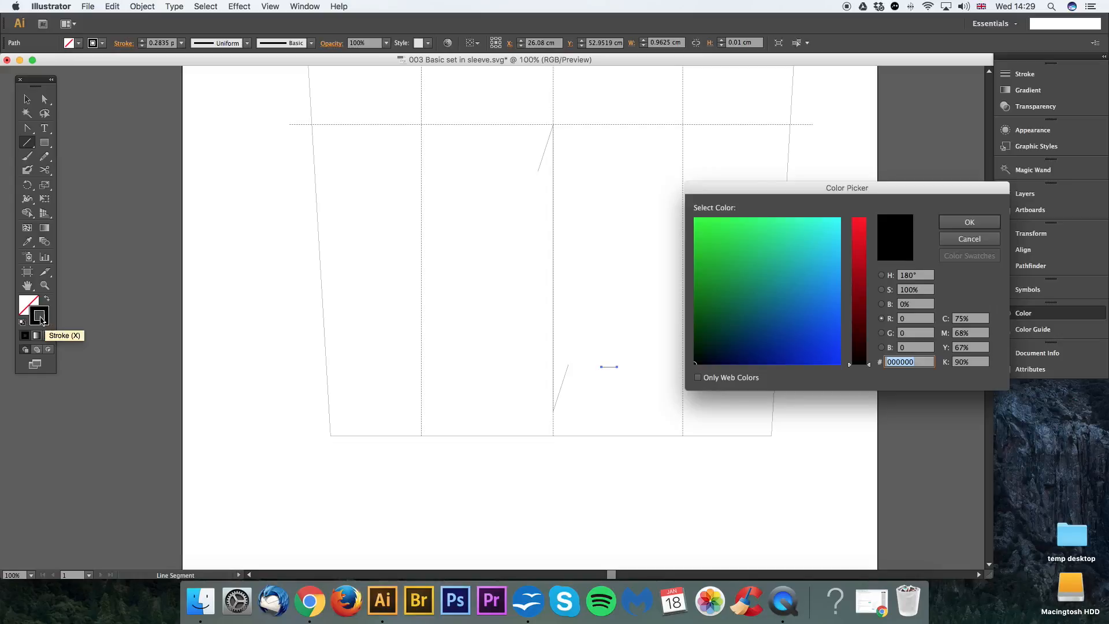
click(828, 234)
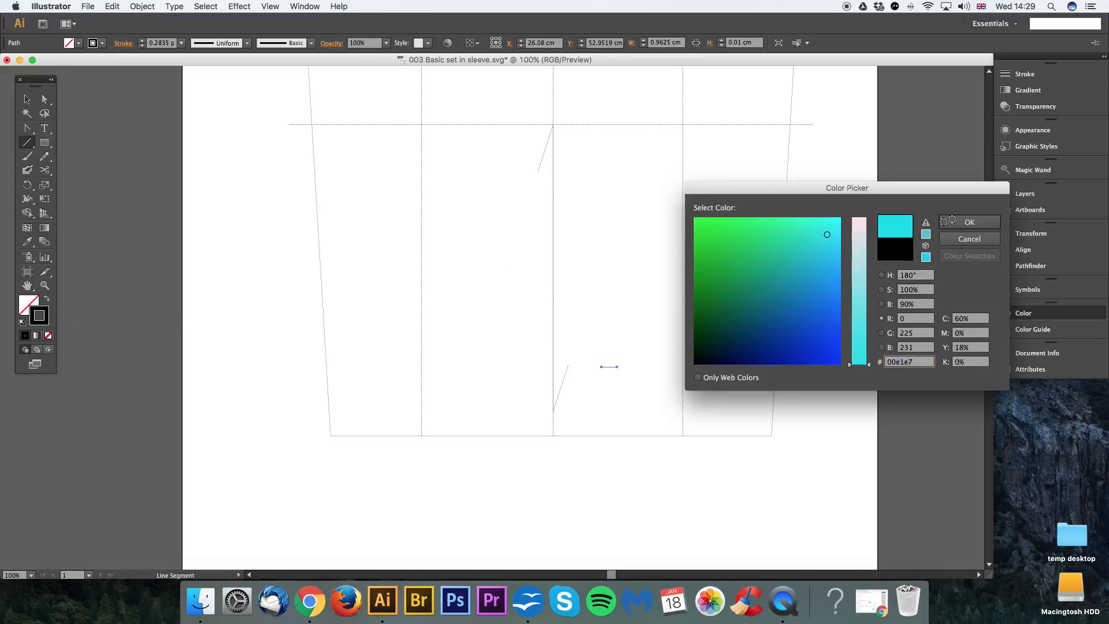
click(959, 222)
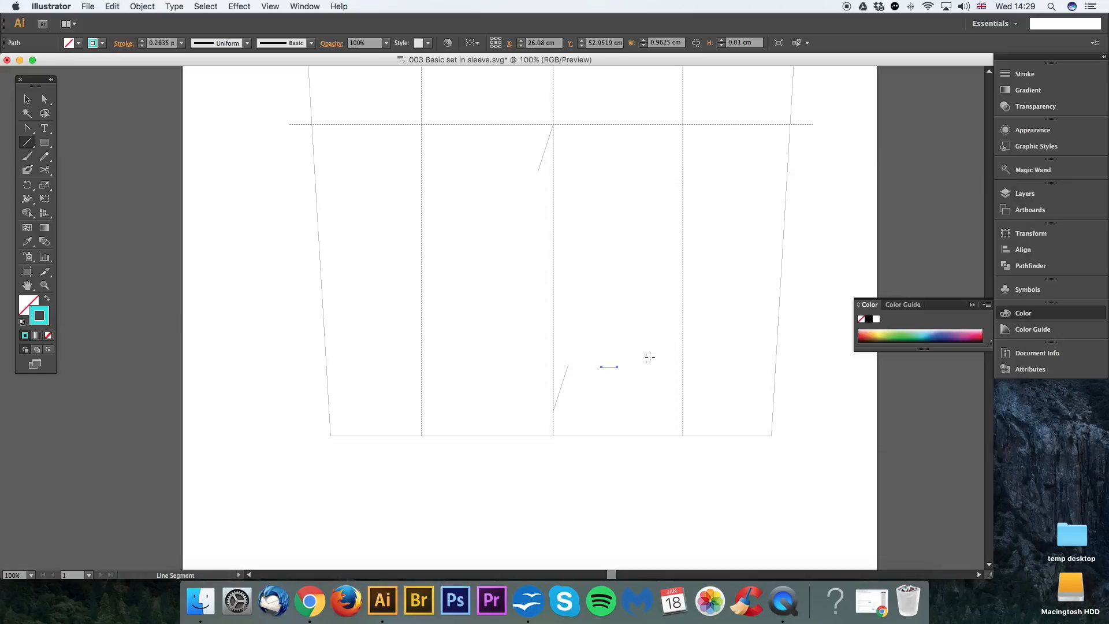
click(1014, 76)
click(890, 83)
text(1)
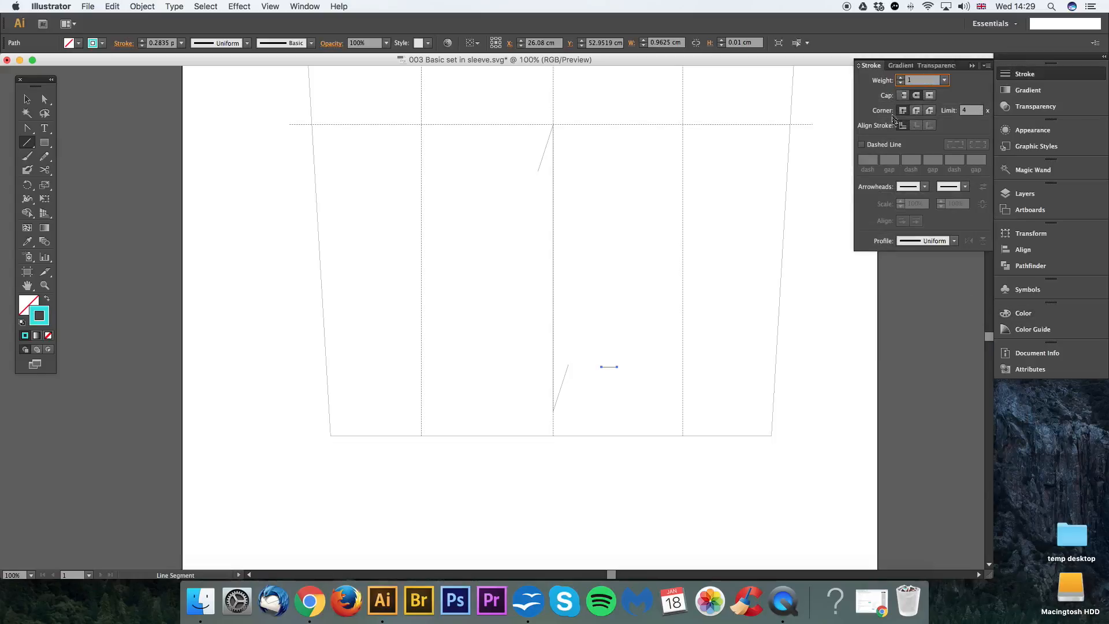
key(Return)
Step: Duplicate the short cyan line, turn the copy perpendicular, and centre both lines on each other to form a cross
key(v)
click(622, 370)
click(609, 366)
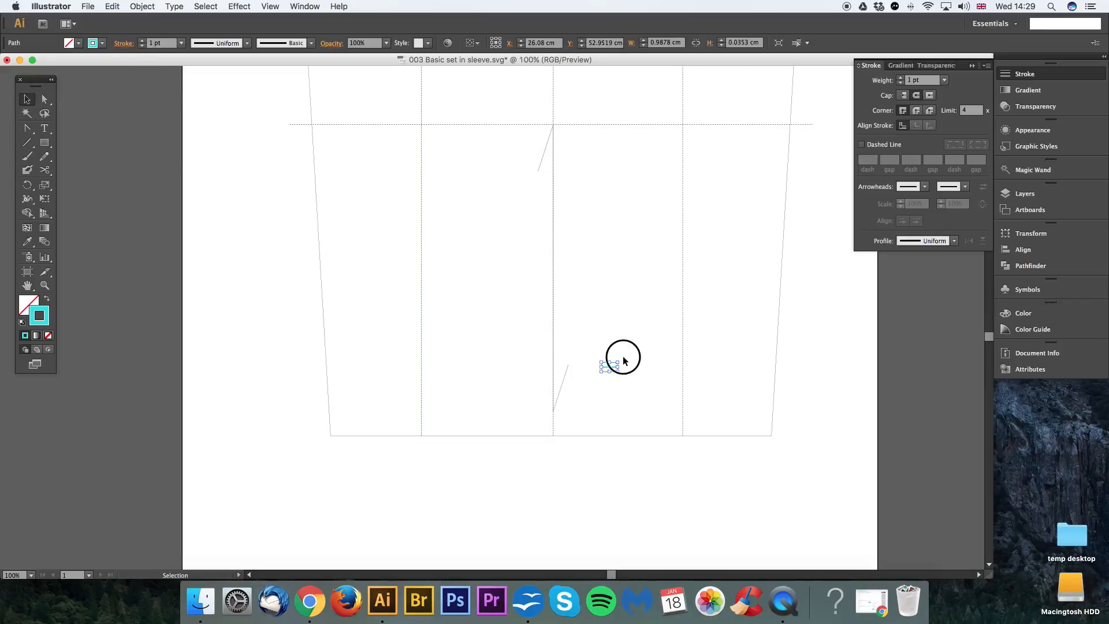
drag(619, 362, 597, 379)
drag(646, 347, 598, 384)
key(a)
key(v)
key(super+v)
mouse_move(506, 310)
mouse_down()
mouse_move(500, 347)
mouse_move(522, 315)
mouse_up()
drag(506, 310, 497, 337)
click(516, 316)
drag(493, 319, 586, 395)
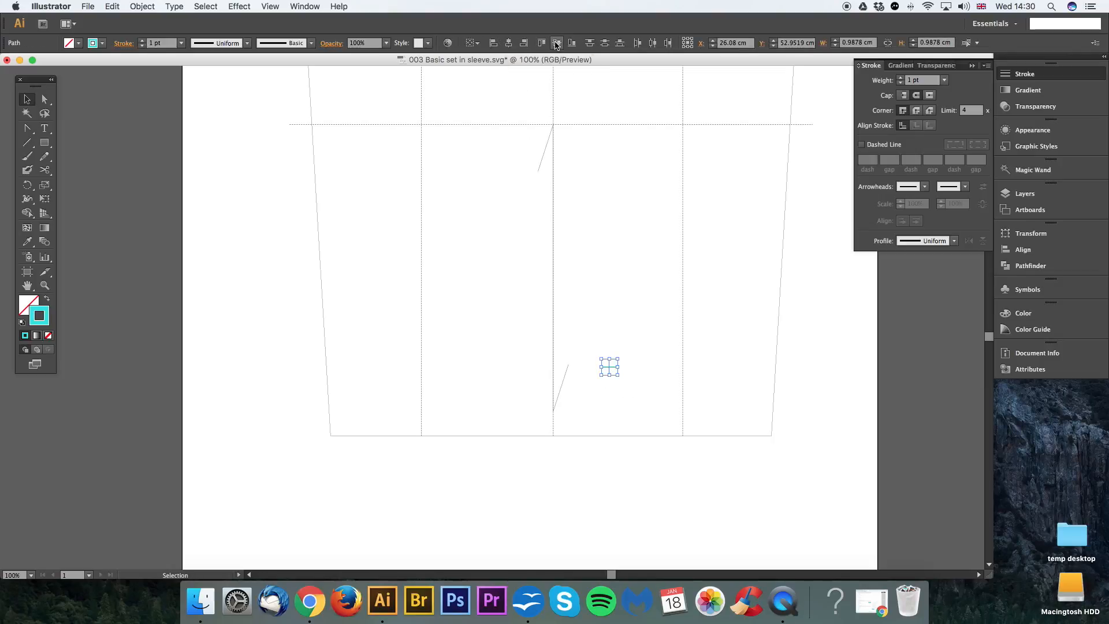
Step: Group the two cyan lines and place the cross where the sleeve's right-hand dotted guide line meets the hem
click(639, 348)
drag(638, 349, 595, 385)
click(142, 6)
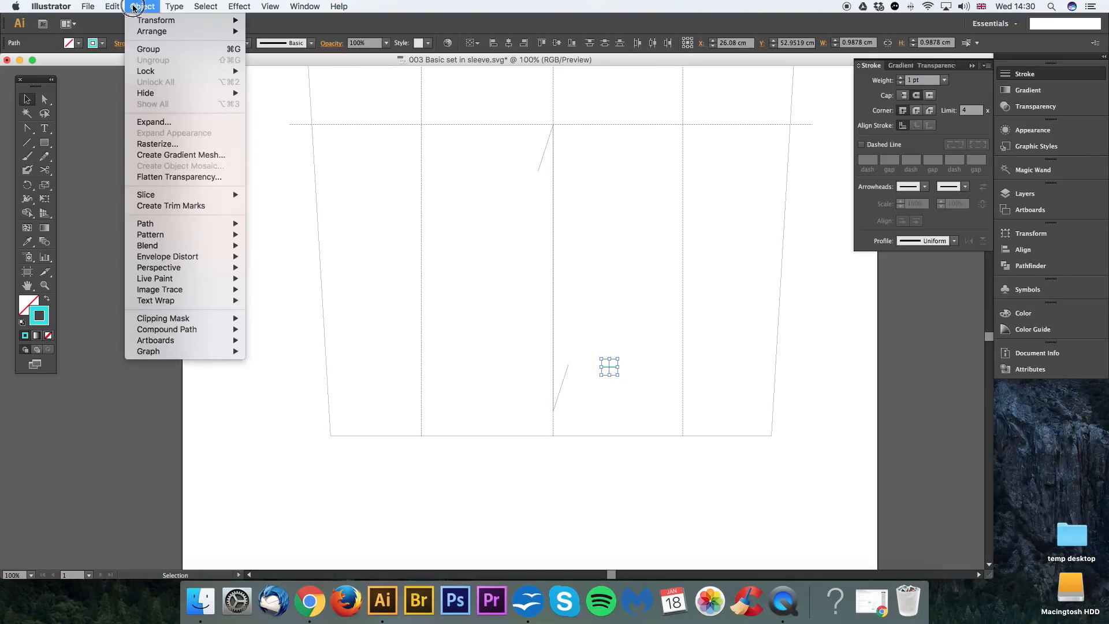
click(146, 50)
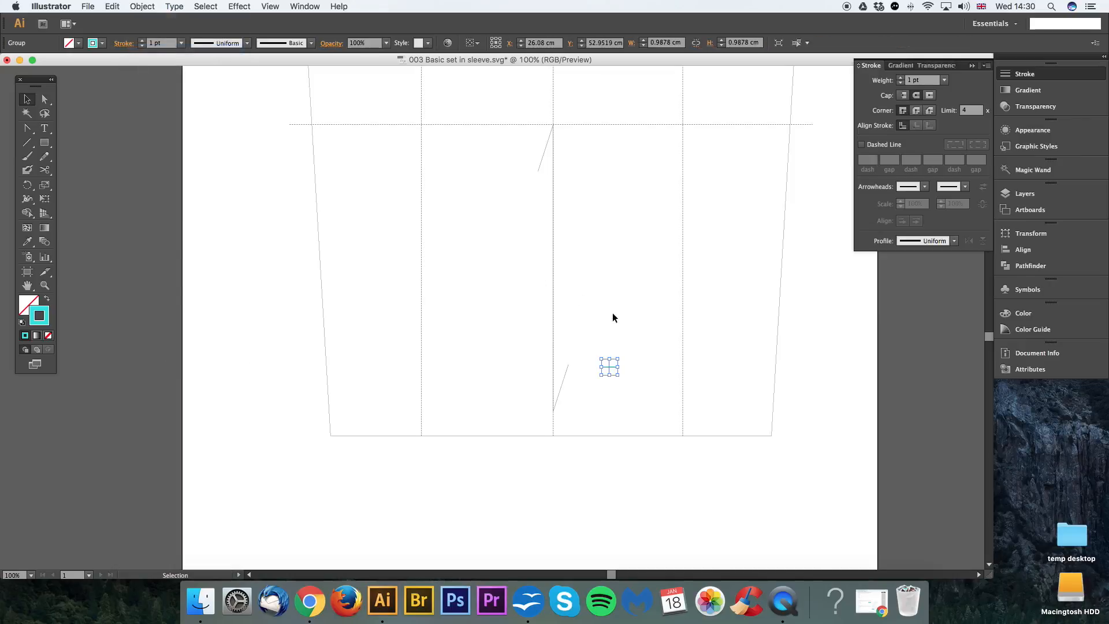
click(632, 362)
drag(610, 373, 682, 437)
drag(742, 390, 705, 343)
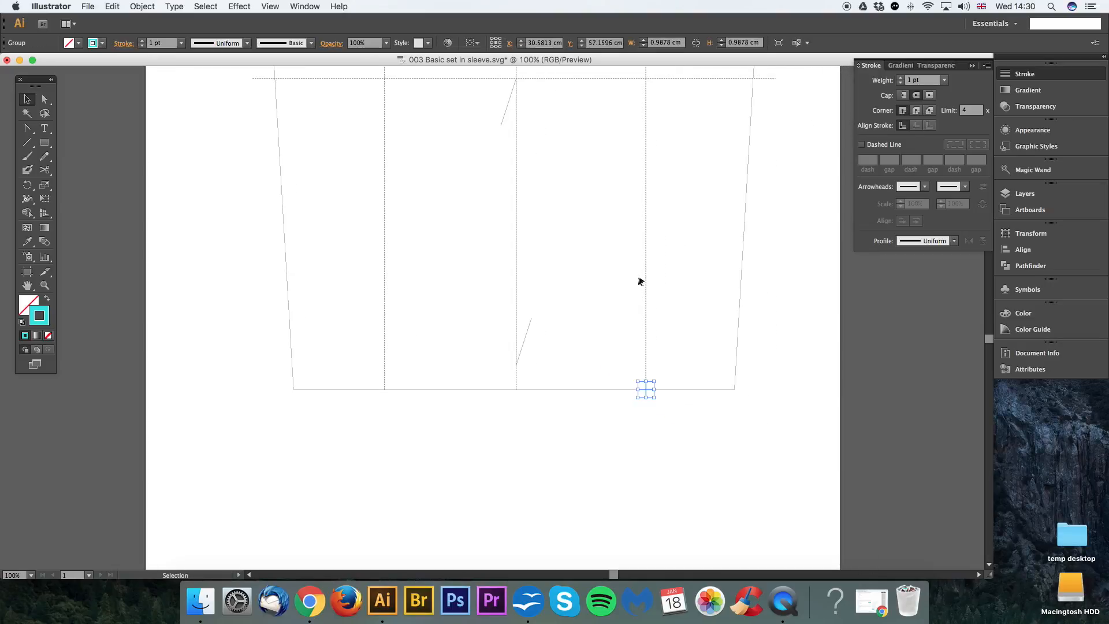
Step: Move the cyan cross 0 cm horizontally and -0.75 cm vertically along the right-hand dotted guide line
scroll(671, 358, down, 3)
scroll(670, 358, right, 2)
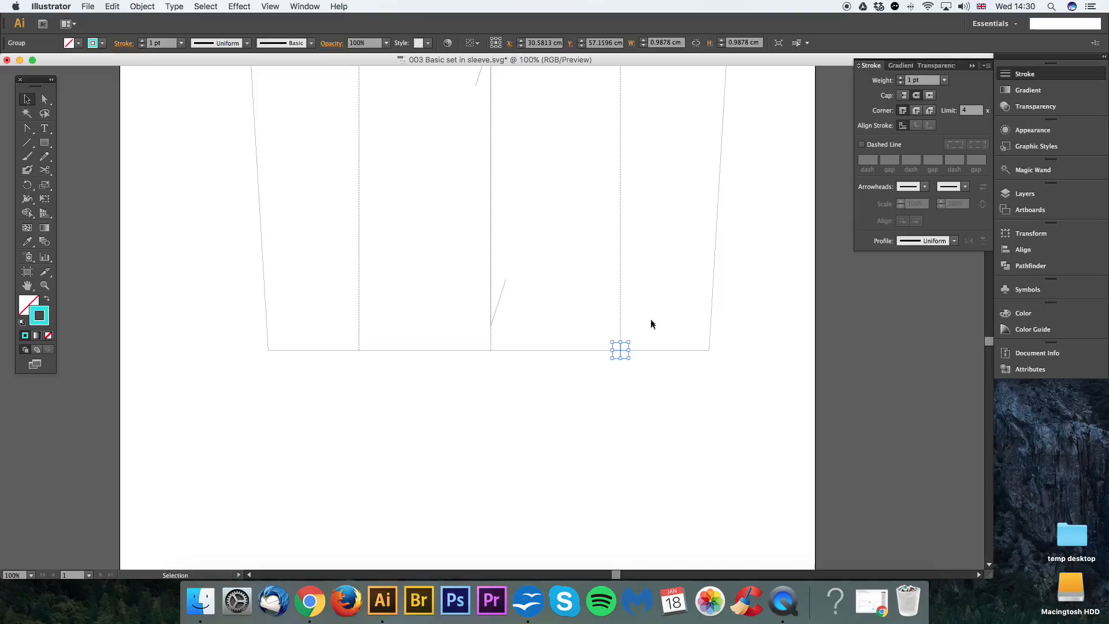
click(644, 338)
click(621, 355)
key(Return)
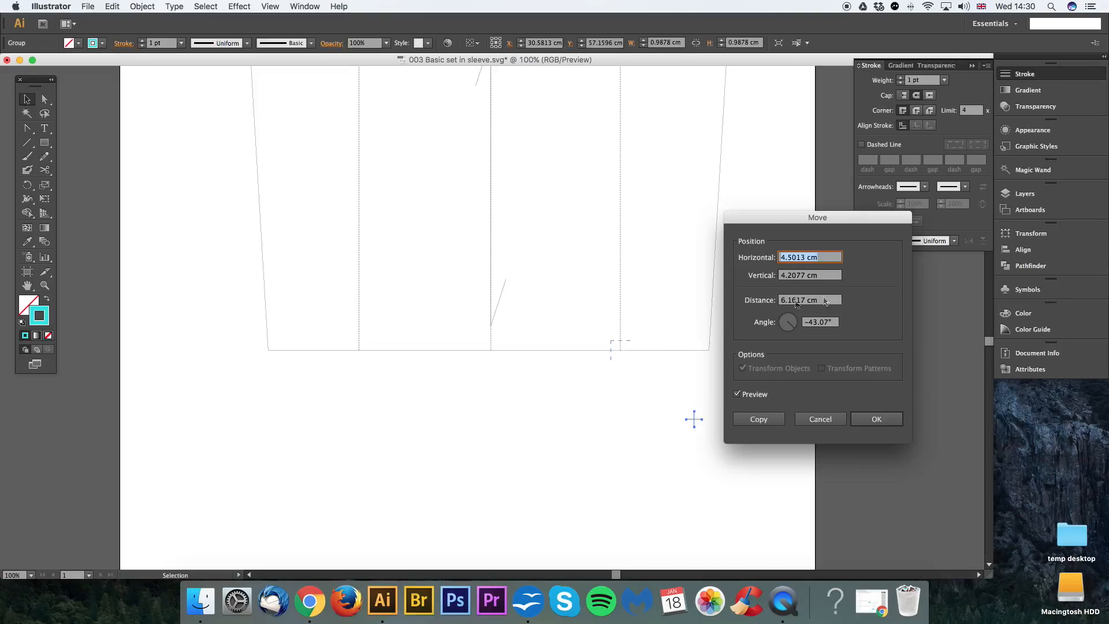
text(0.)
key(Tab)
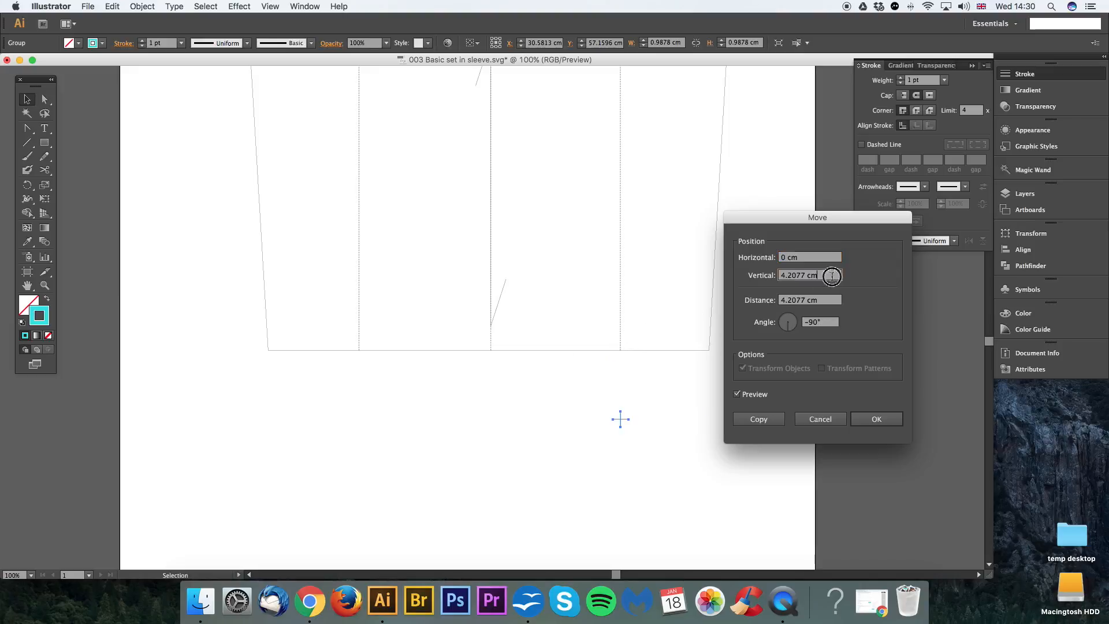
click(738, 394)
text(-0.75)
click(754, 400)
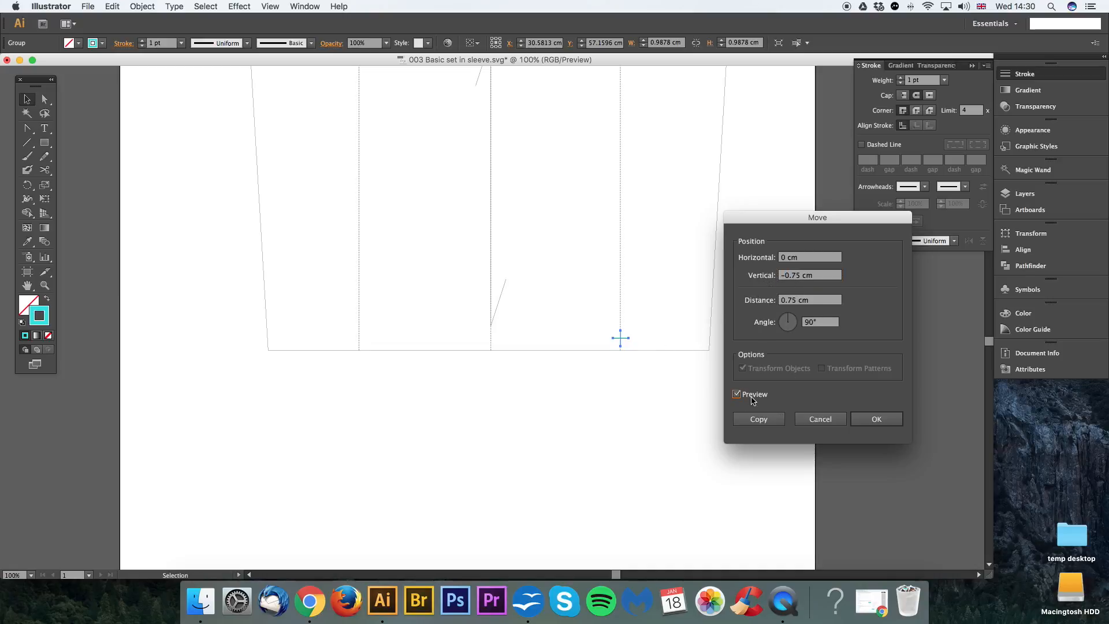
click(876, 419)
click(520, 411)
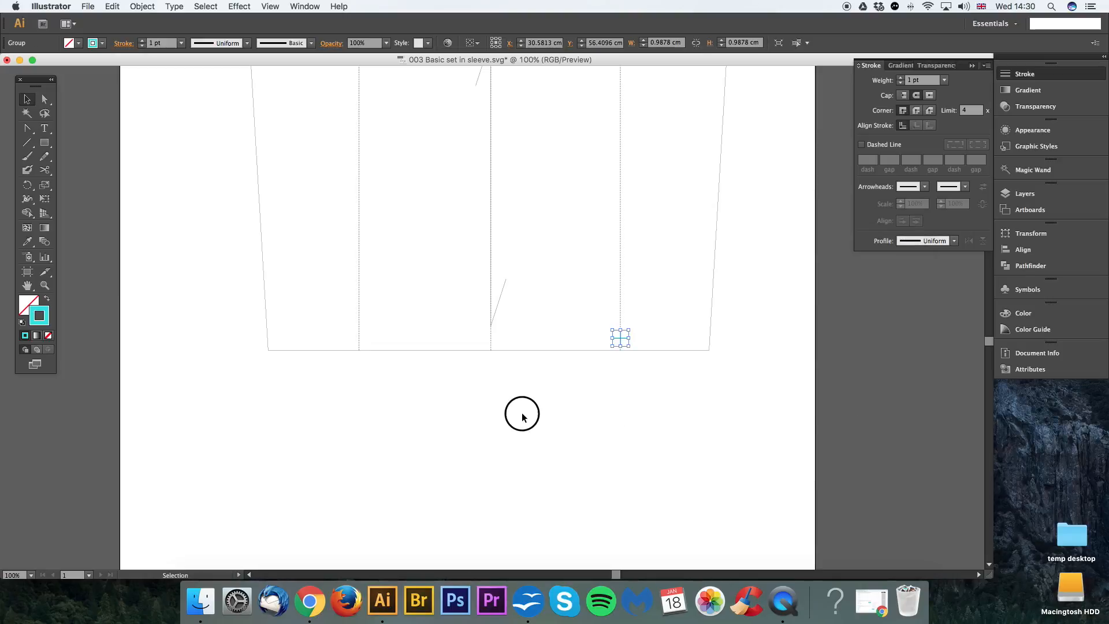
Step: Select the sleeve outline and check the anchor points at both ends of its straight hem
scroll(560, 421, left, 3)
key(a)
click(642, 354)
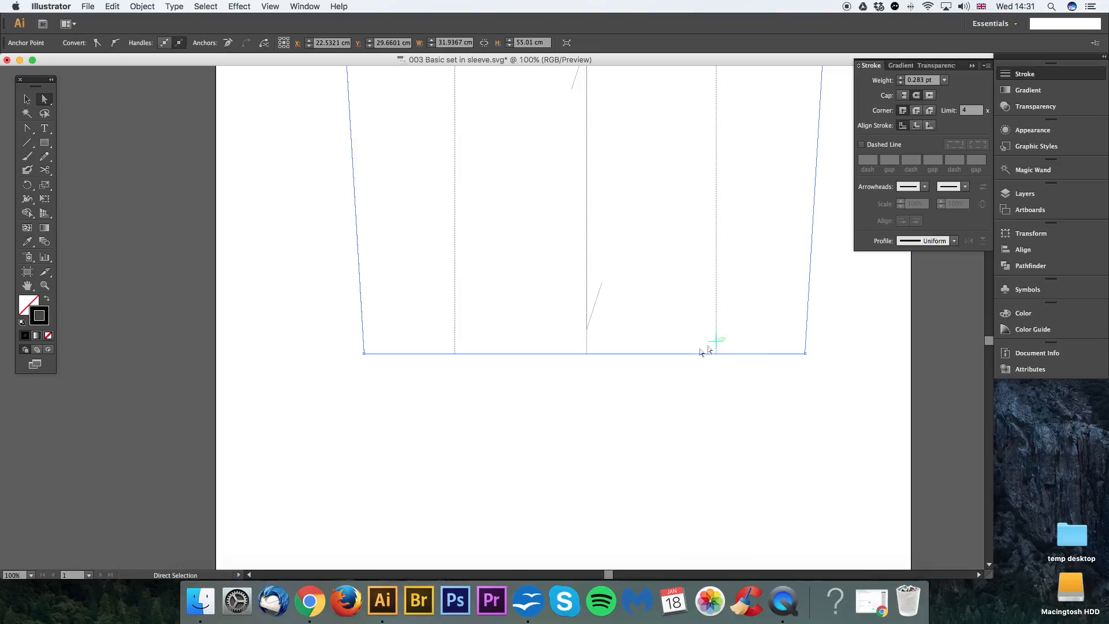
click(805, 354)
drag(358, 351, 371, 360)
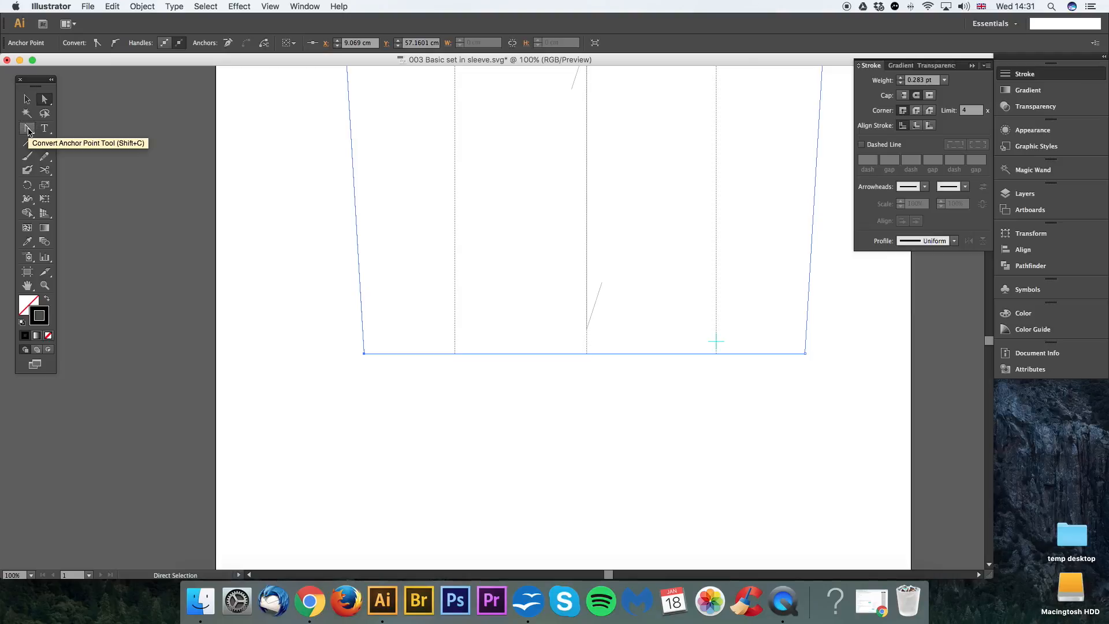
Step: Add and remove an anchor point at the hem's centre, delete the lower-right corner point, and undo that corner deletion
drag(28, 132, 71, 145)
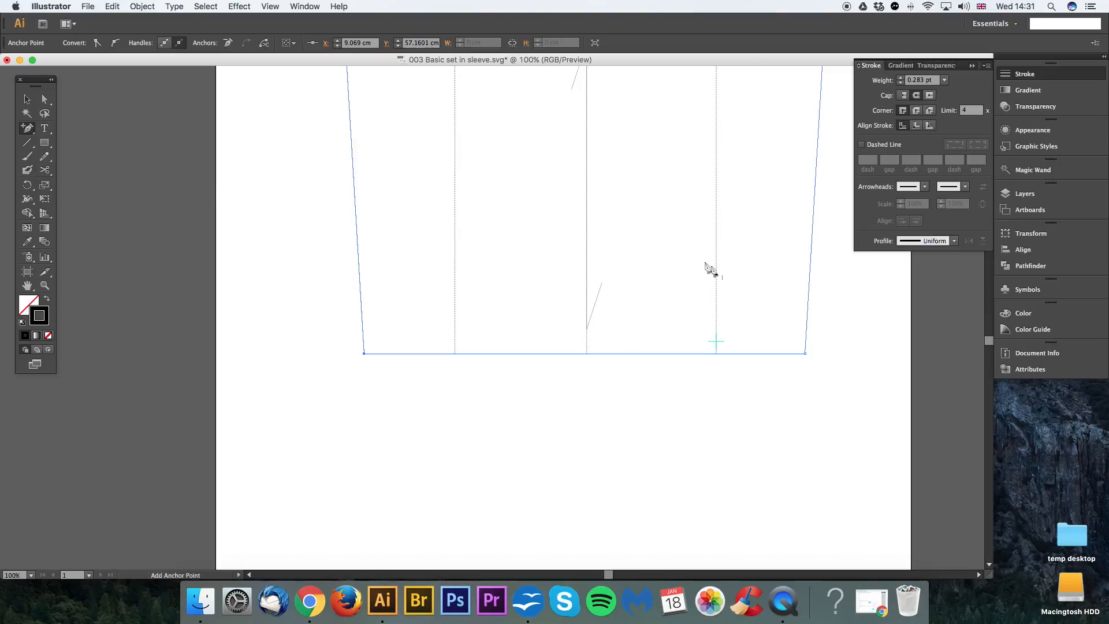
key(minus)
click(587, 353)
click(805, 353)
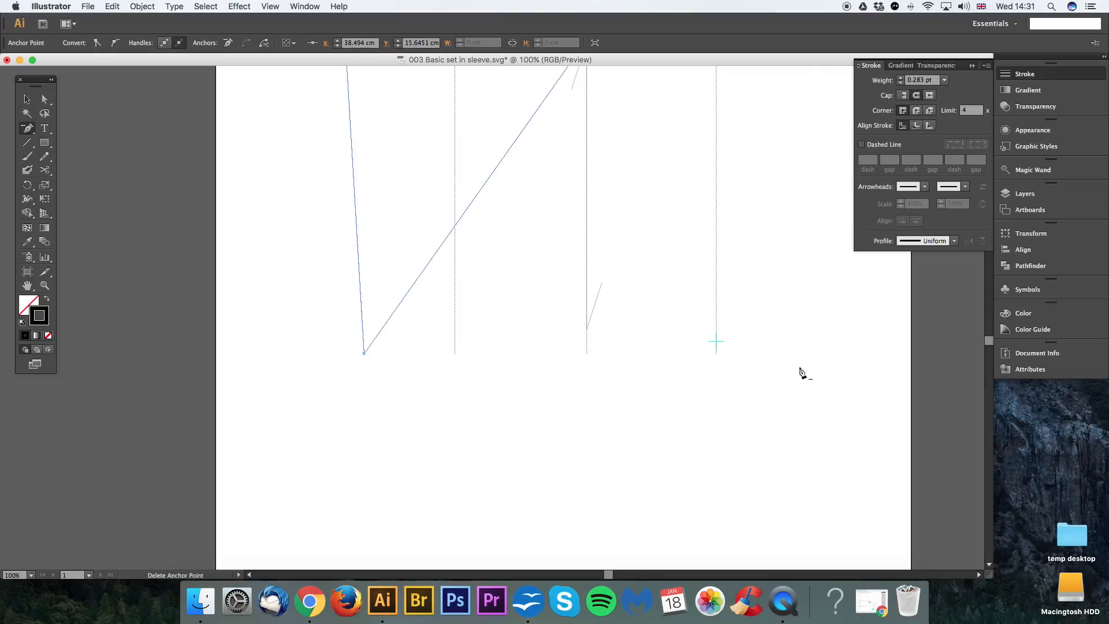
key(super+z)
key(plus)
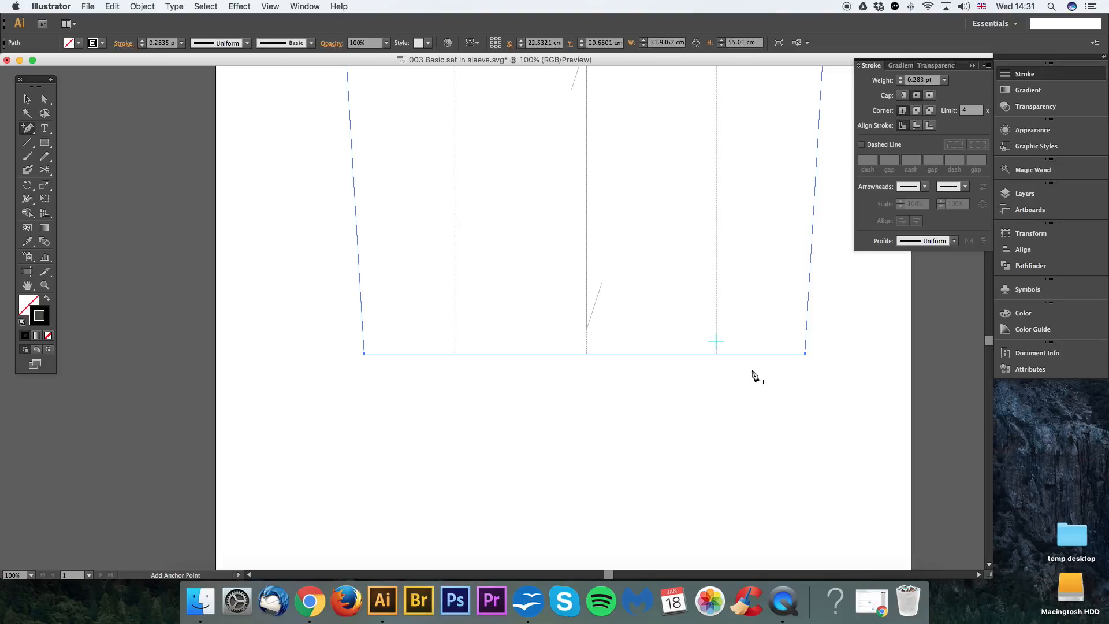
Step: Try adding two anchor points on either side of the hem's centre, and delete both again
click(653, 353)
click(562, 353)
key(minus)
click(562, 353)
click(653, 353)
Step: Add an anchor point to the hem where it meets the sleeve's vertical centre line
key(plus)
click(587, 353)
click(587, 354)
Step: Convert the hem's centre point to a smooth point, with its right handle ending on the cyan cross, and clear the selection
drag(36, 129, 68, 174)
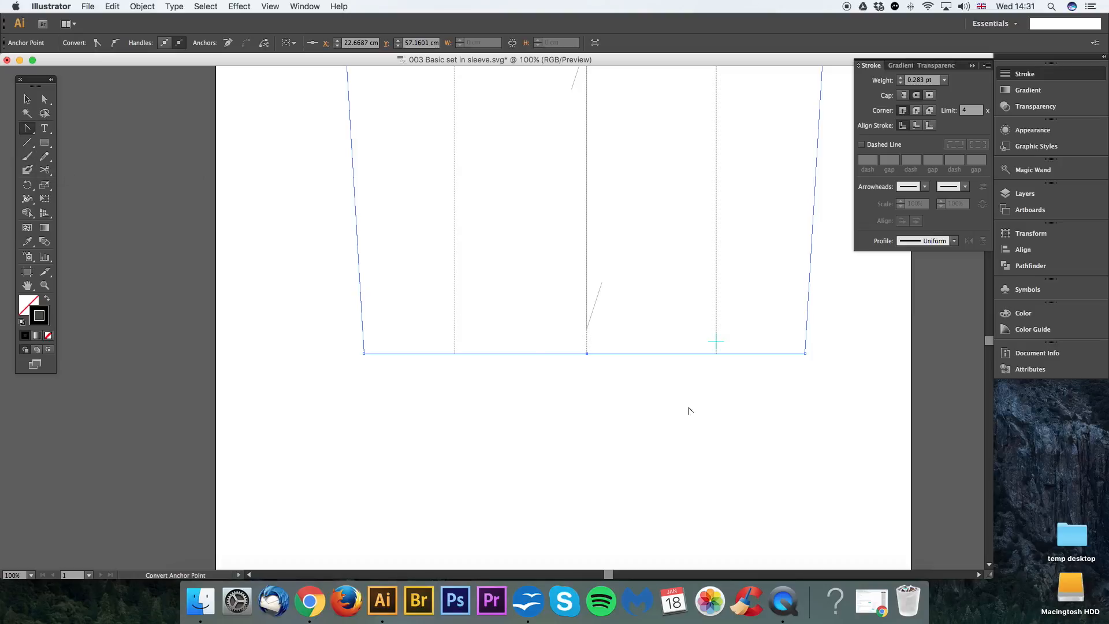
drag(588, 354, 659, 349)
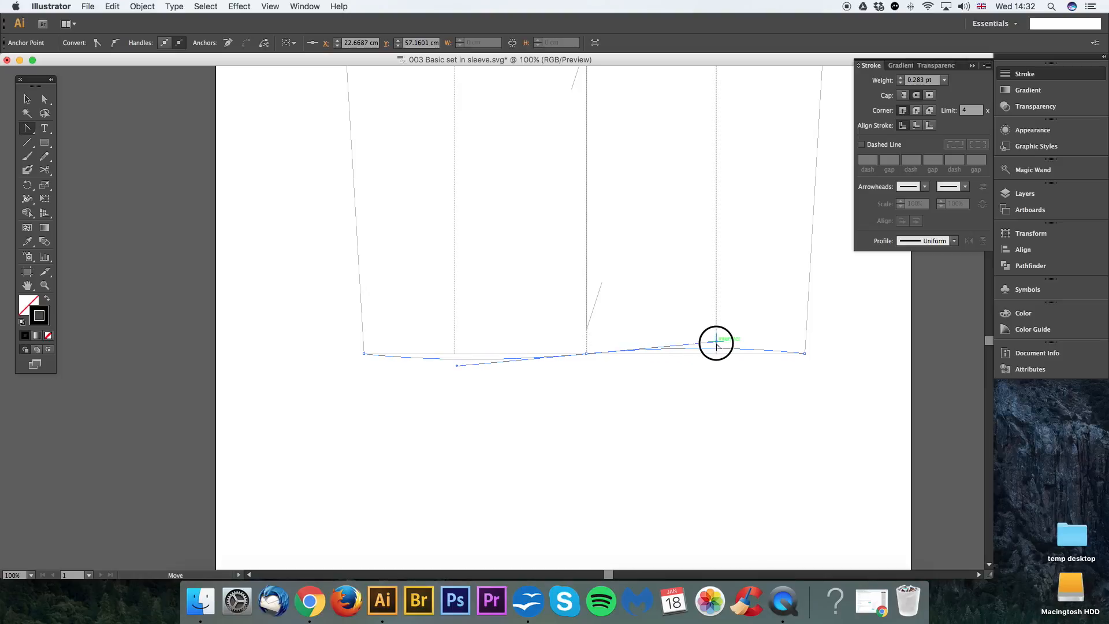
drag(714, 353, 461, 367)
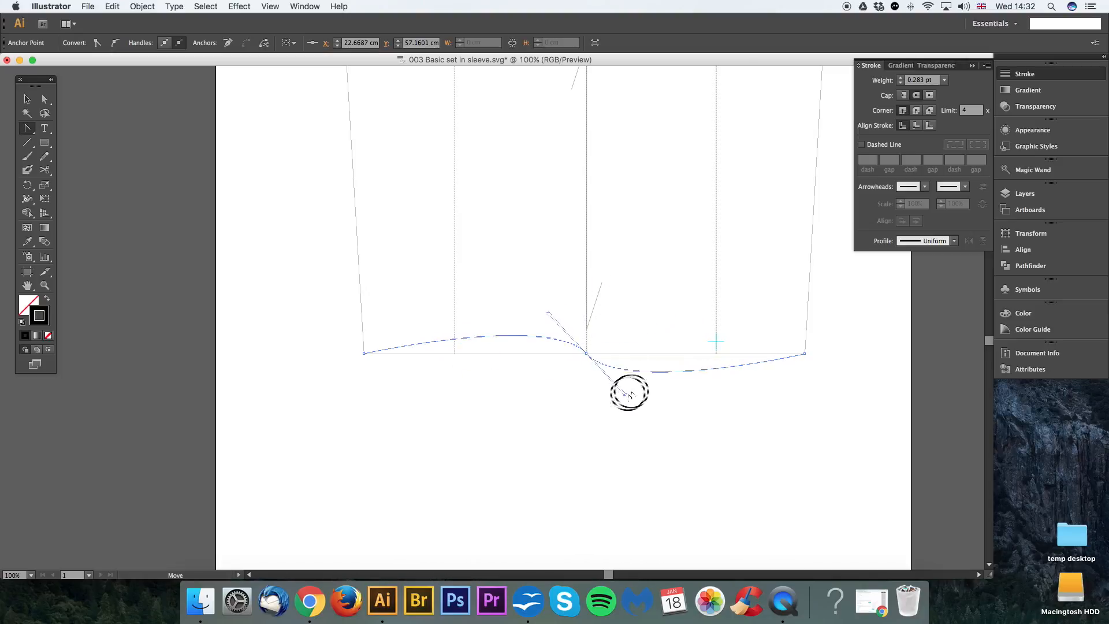
click(716, 343)
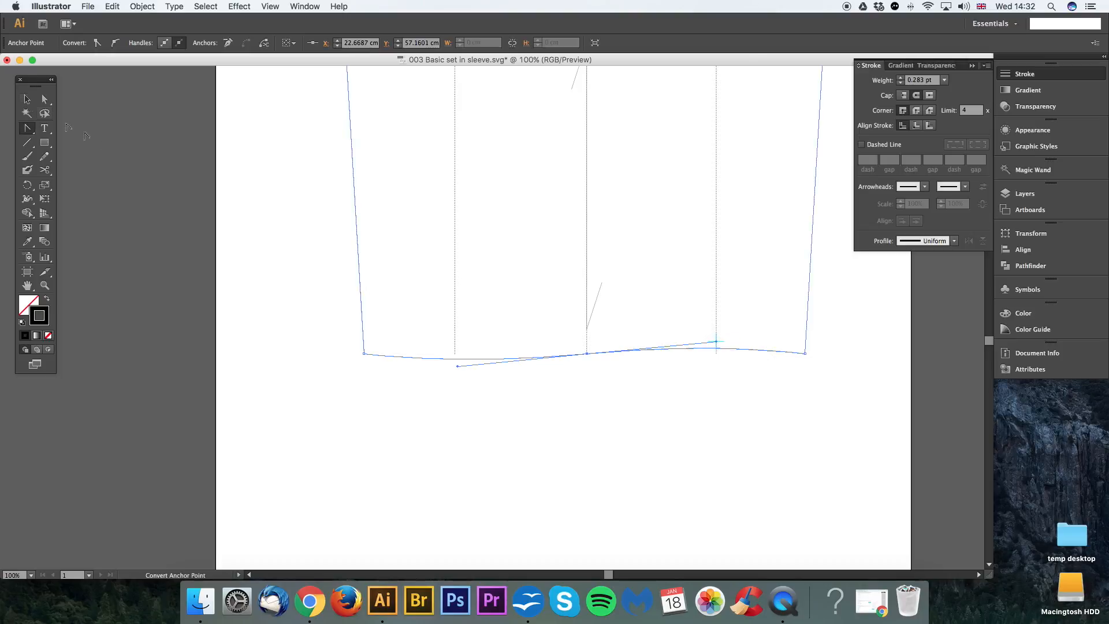
click(44, 99)
click(740, 369)
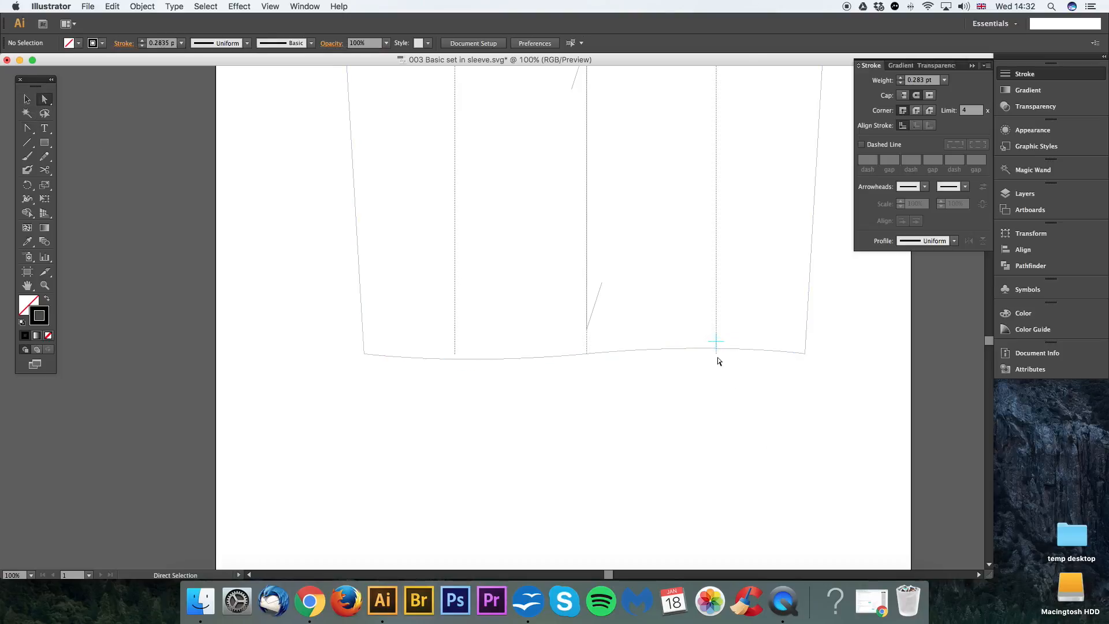
Step: Move the lower ends of the left and right dotted guide lines onto the curved hem, and clear the selection
click(719, 355)
click(455, 357)
mouse_move(455, 358)
mouse_down()
mouse_move(456, 413)
mouse_move(561, 398)
mouse_move(456, 365)
mouse_move(476, 388)
mouse_move(462, 404)
mouse_move(457, 354)
mouse_move(453, 400)
mouse_move(456, 357)
mouse_up()
drag(717, 353, 717, 350)
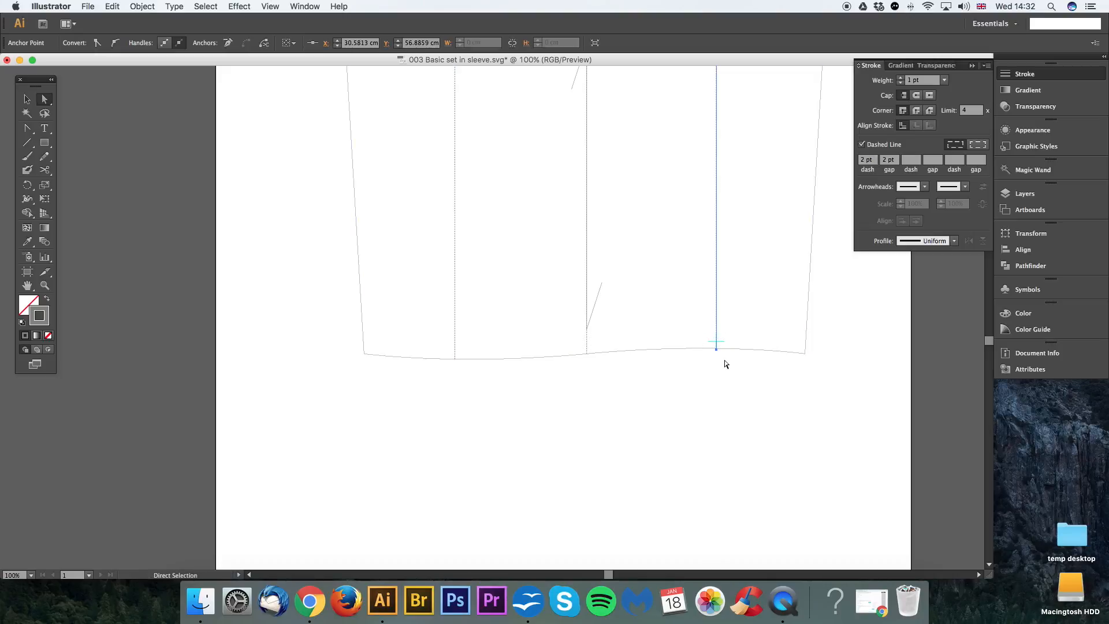
click(455, 353)
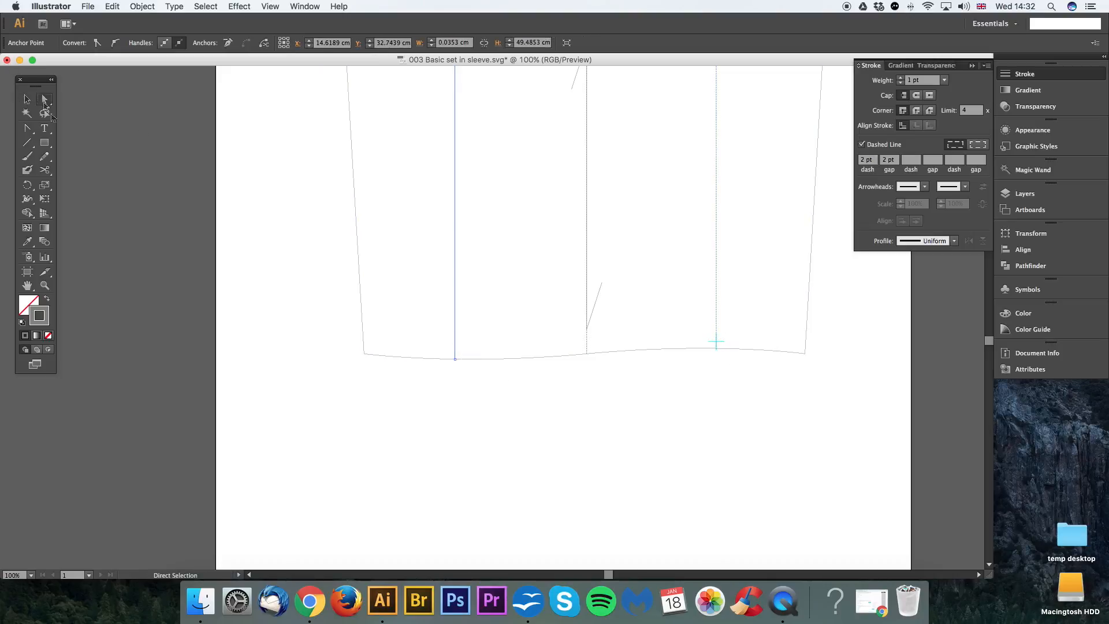
mouse_move(457, 356)
mouse_down()
mouse_move(453, 428)
mouse_move(456, 360)
mouse_up()
click(635, 386)
Step: Move the grouped cyan cross to the point where the left dotted guide line meets the curved hem
key(space)
drag(672, 381, 649, 404)
key(v)
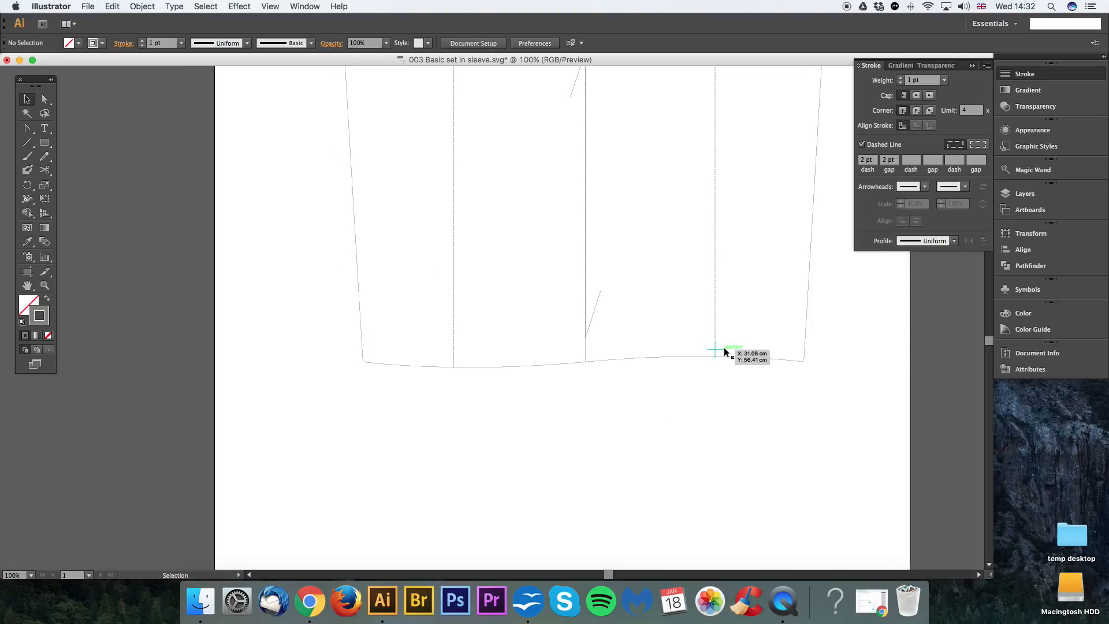
click(724, 352)
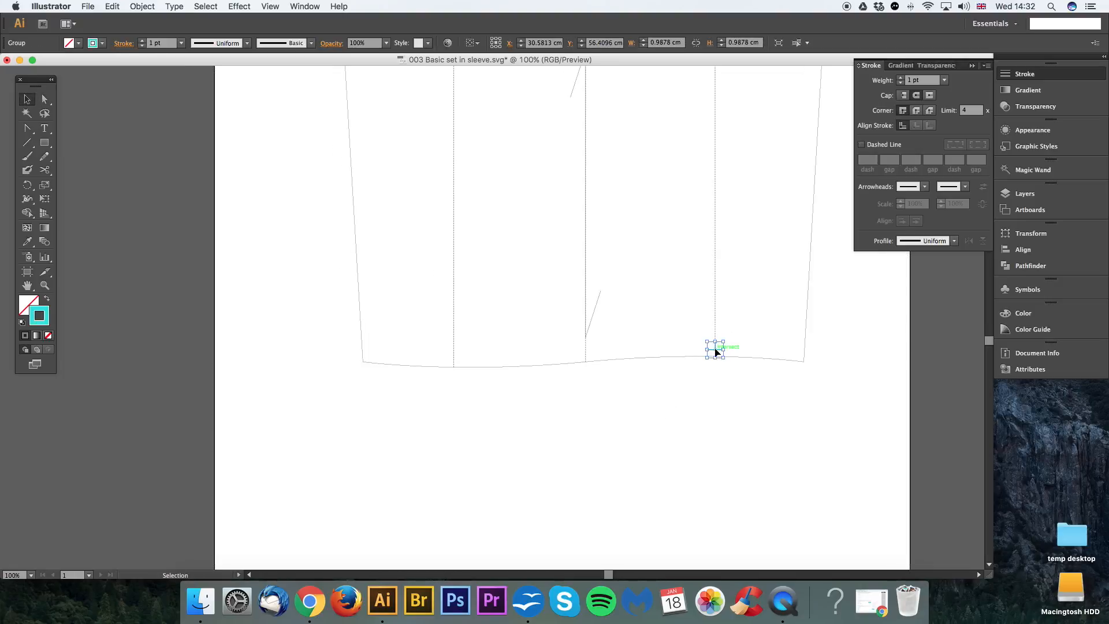
drag(715, 350, 451, 491)
click(600, 411)
drag(525, 449, 572, 407)
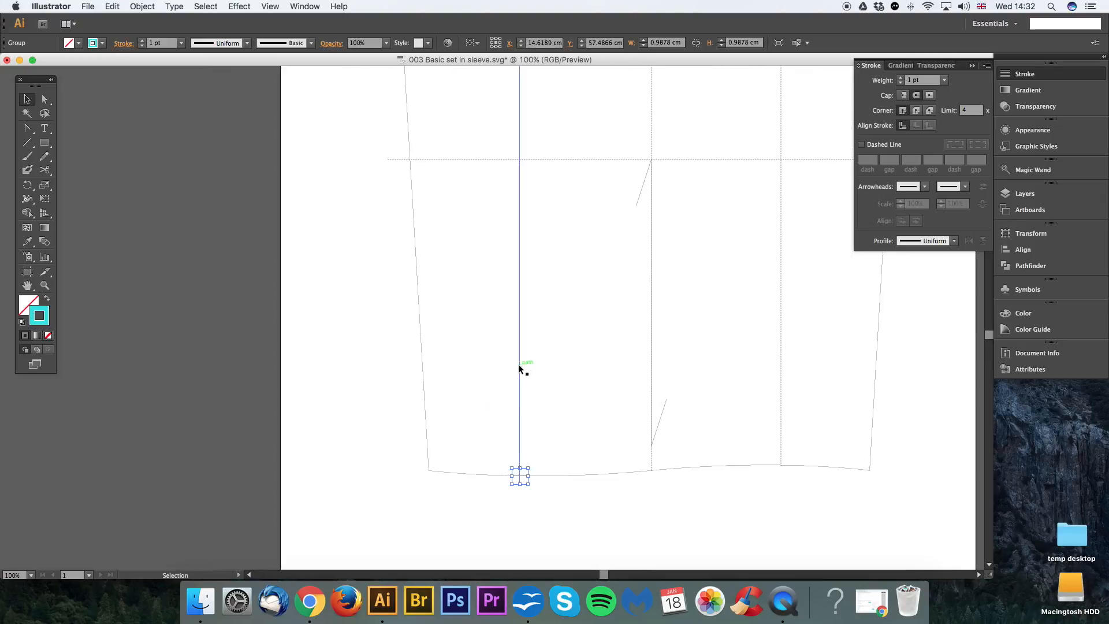
key(super+minus)
drag(527, 205, 521, 438)
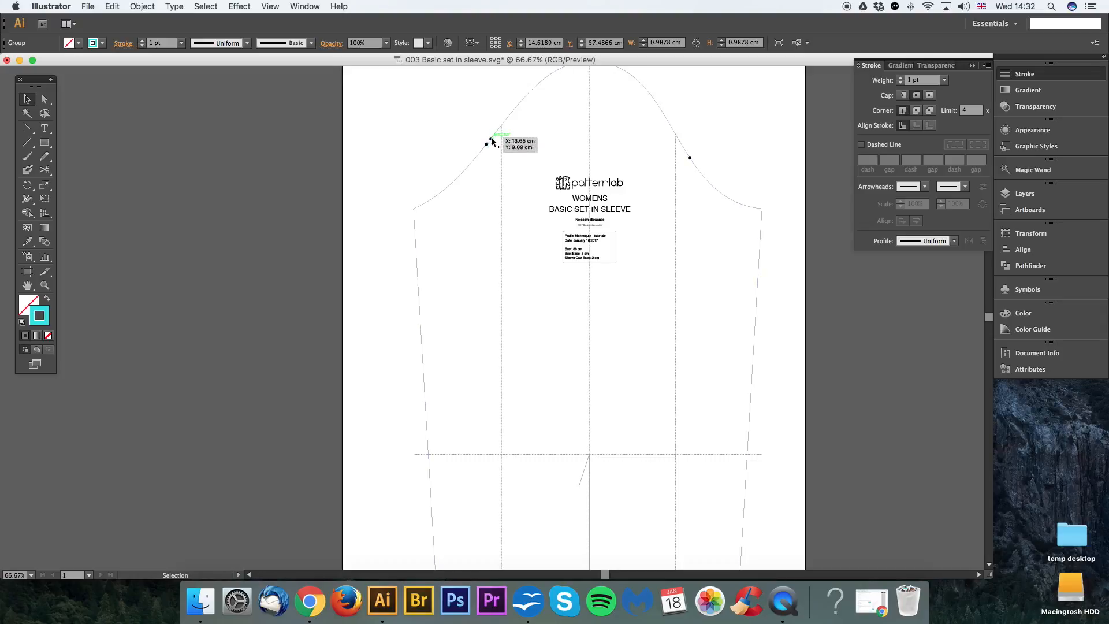
scroll(565, 310, down, 5)
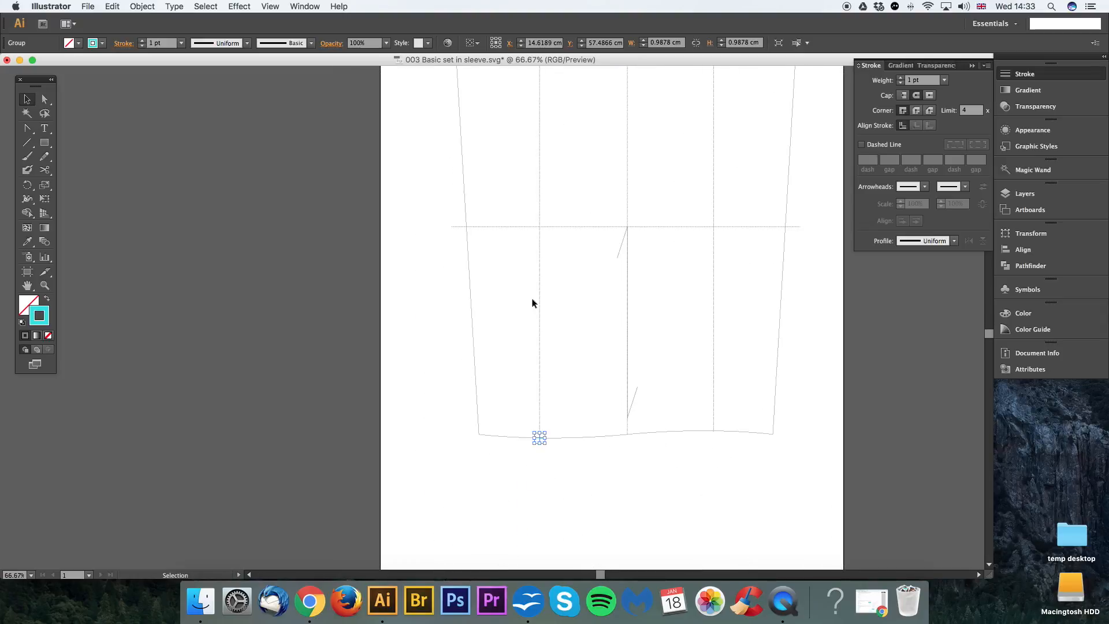
drag(559, 415, 604, 331)
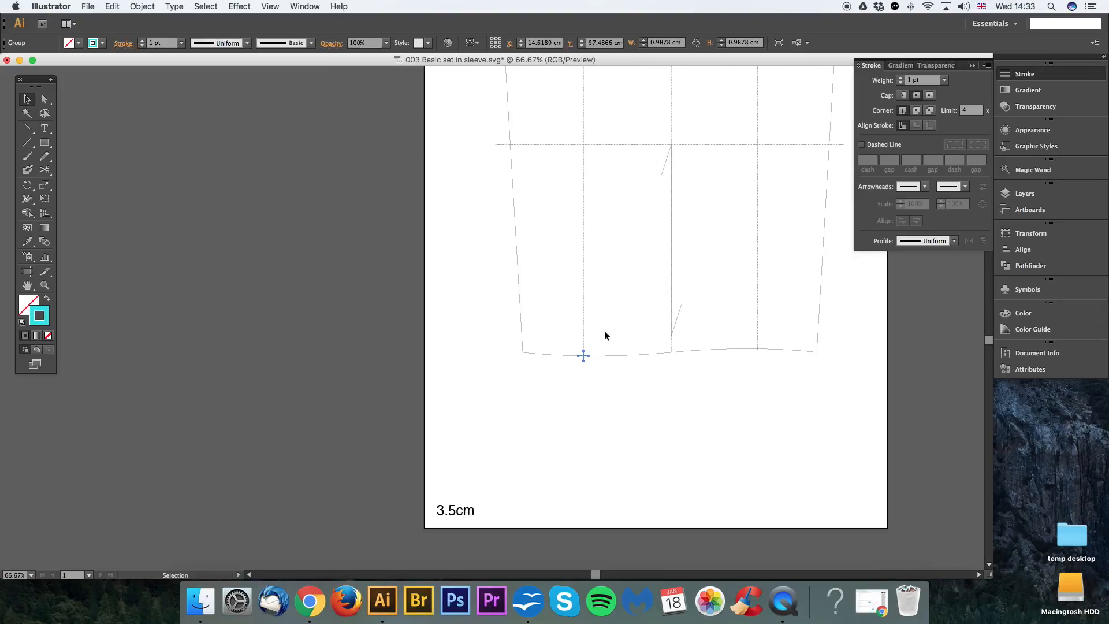
key(super+plus)
key(super+plus)
drag(727, 348, 540, 256)
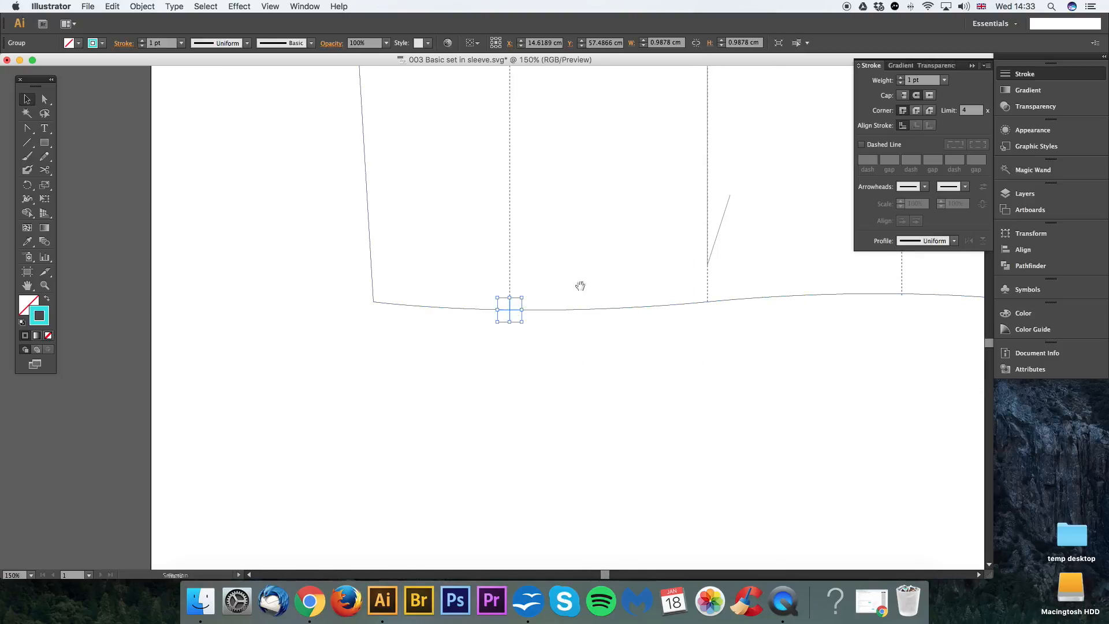
drag(579, 285, 573, 296)
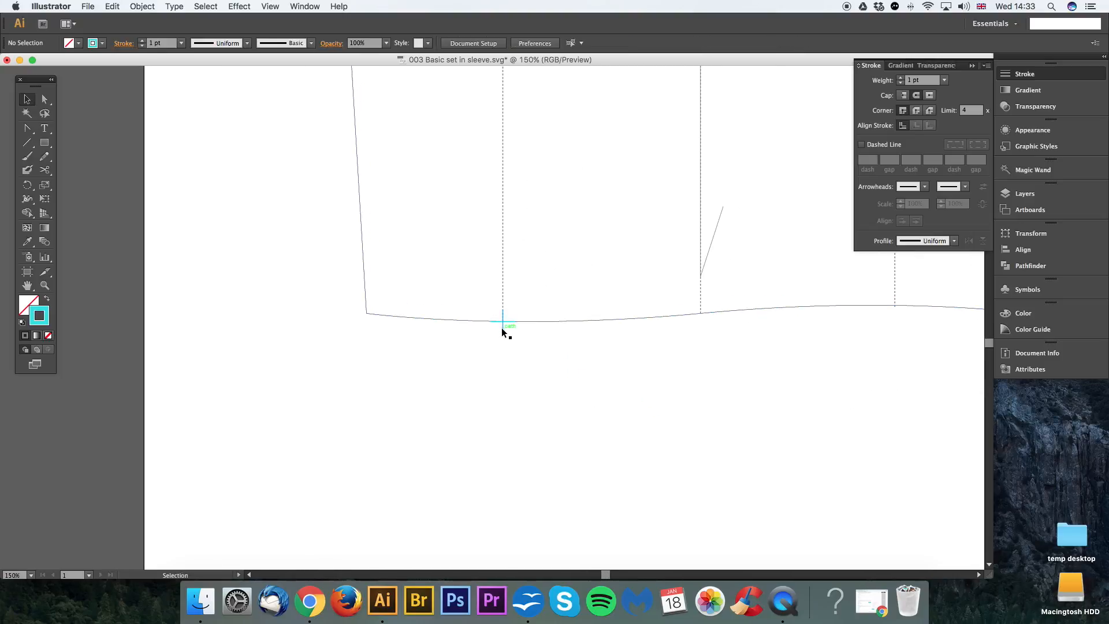
key(Return)
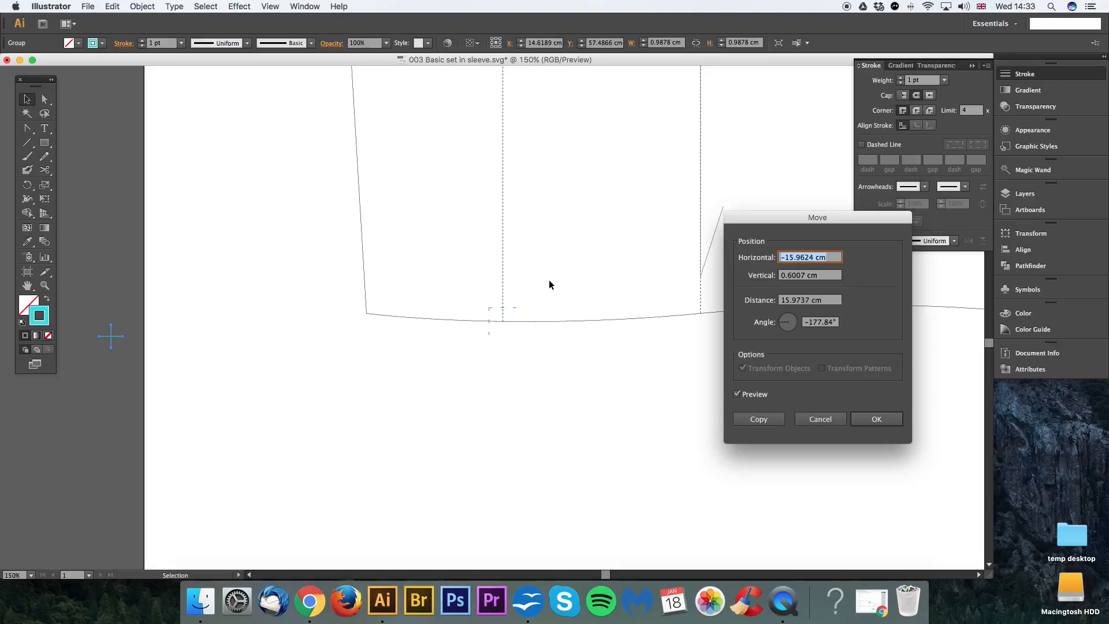
text(0)
key(Tab)
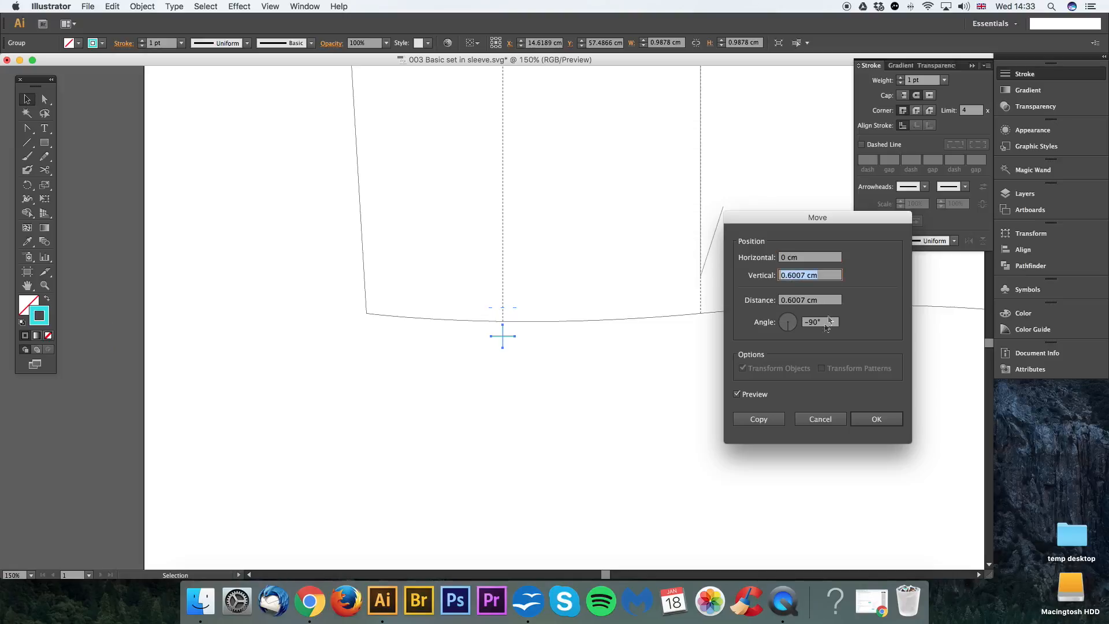
click(737, 395)
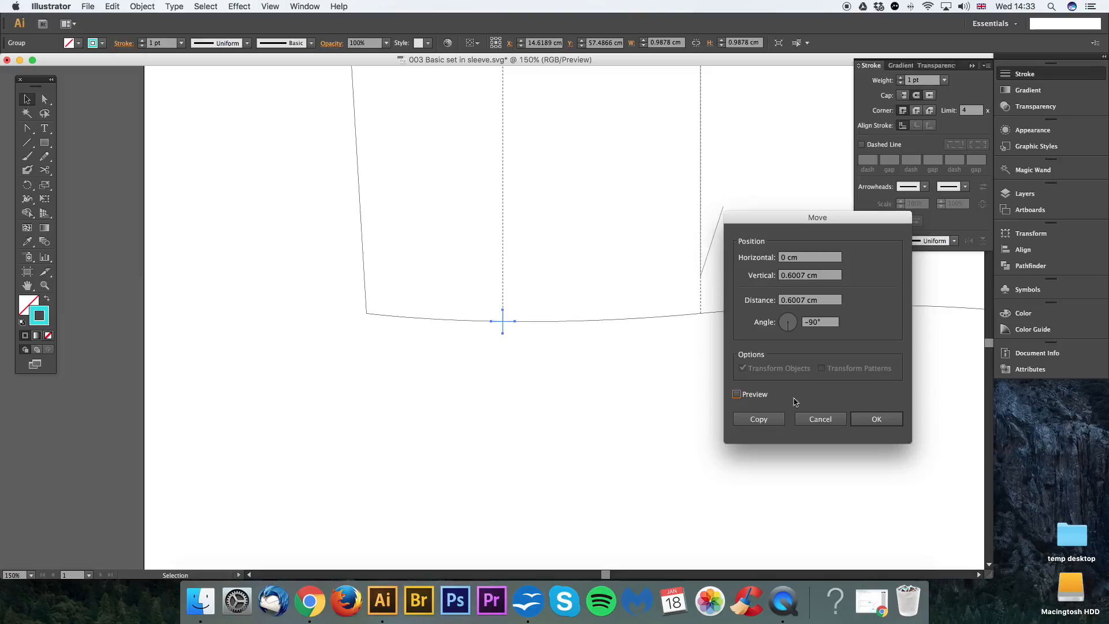
click(821, 419)
key(super+minus)
scroll(727, 338, up, 5)
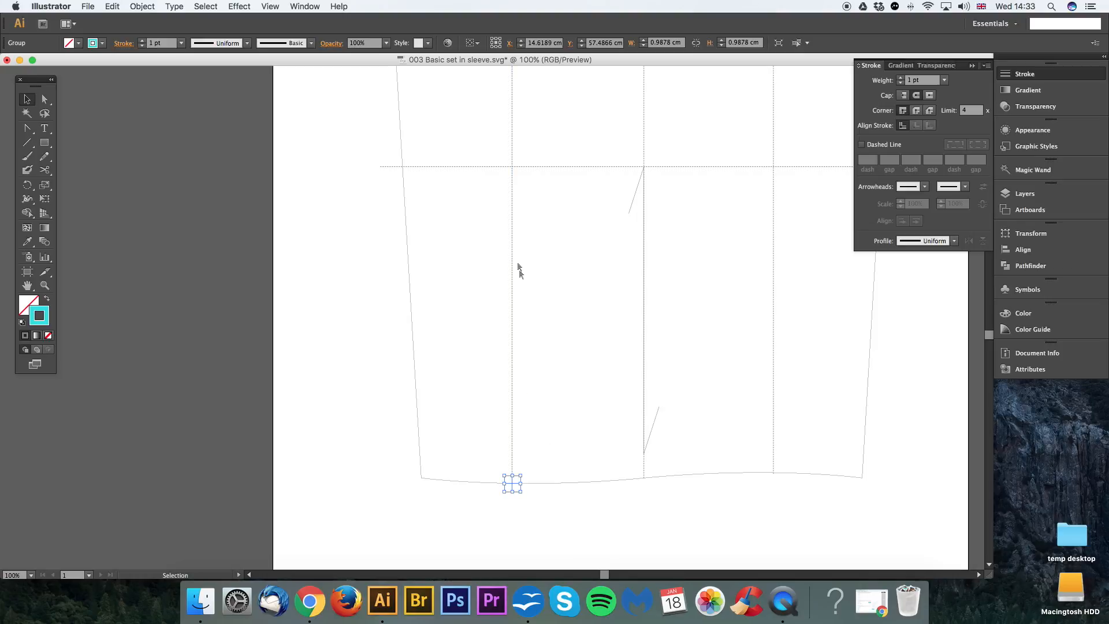
key(space)
drag(521, 441, 517, 378)
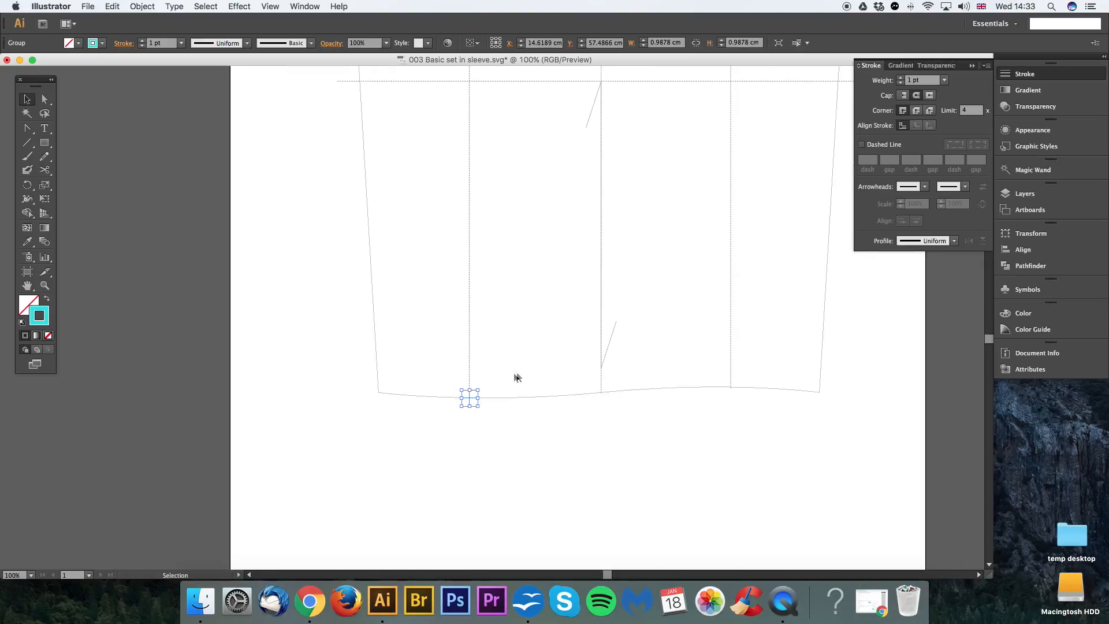
click(487, 439)
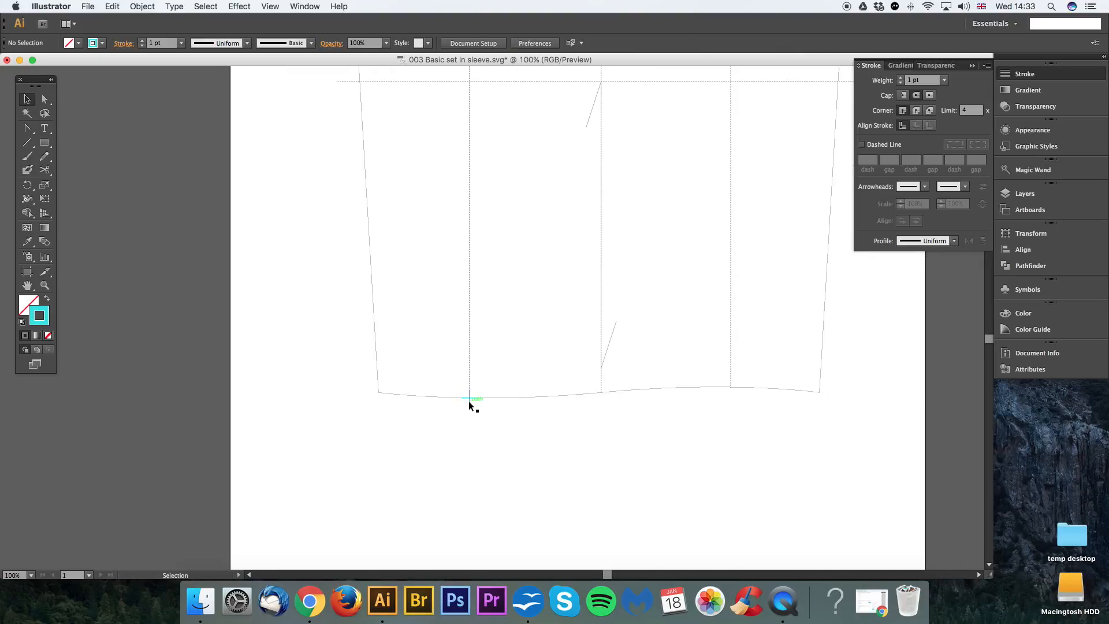
click(469, 403)
key(space)
drag(509, 354, 578, 309)
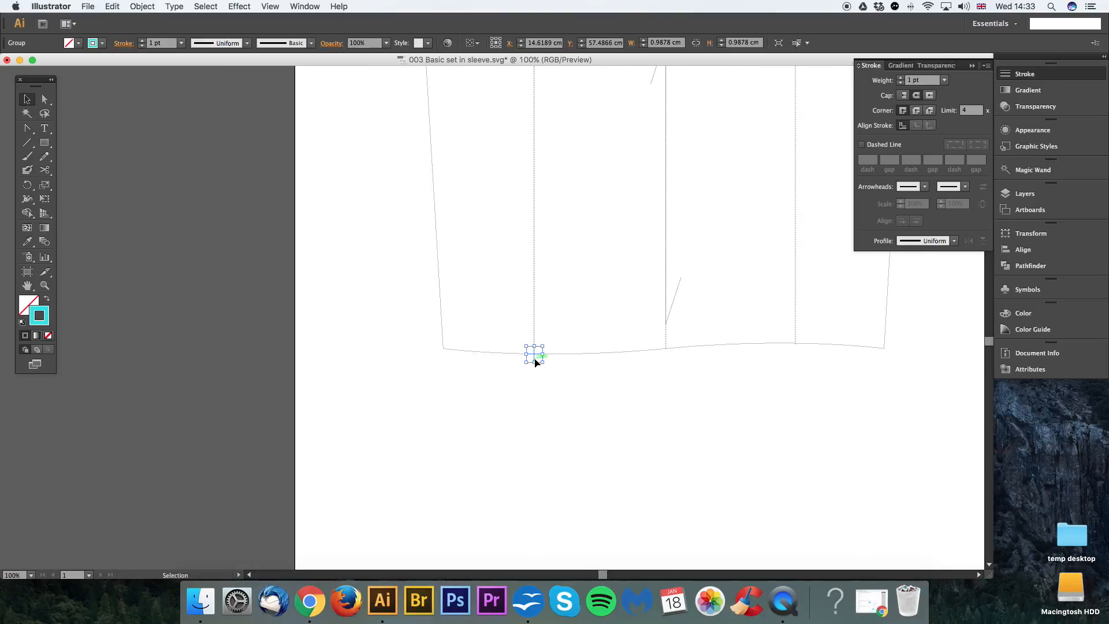
click(554, 366)
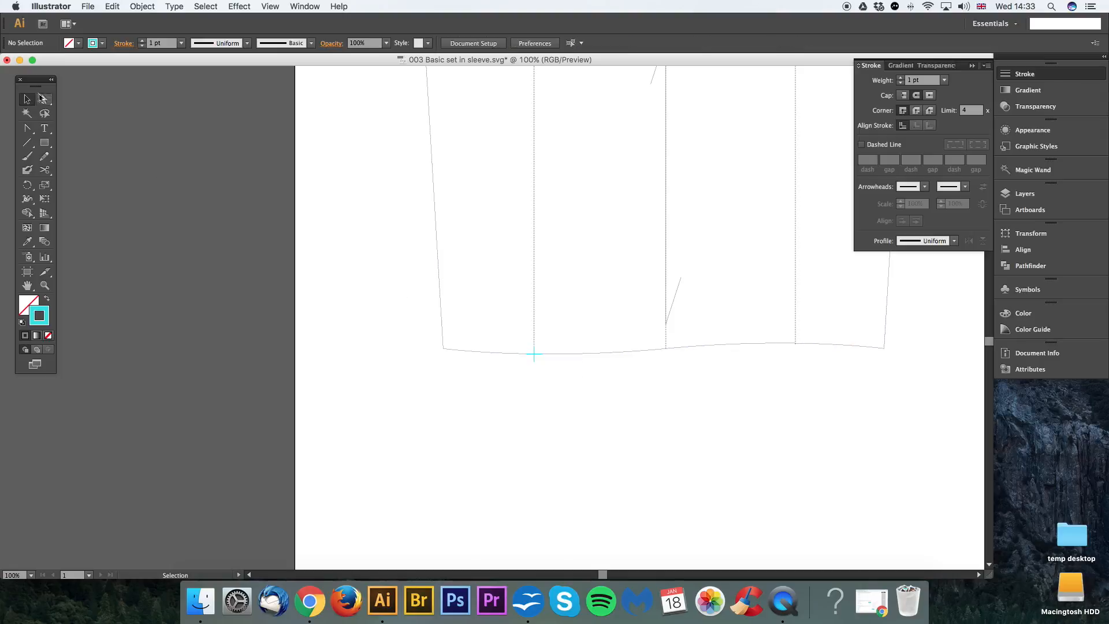
Step: Move the cyan cross 4.5 cm straight up from the curved hem along the left dotted guide line, and clear the selection
click(532, 356)
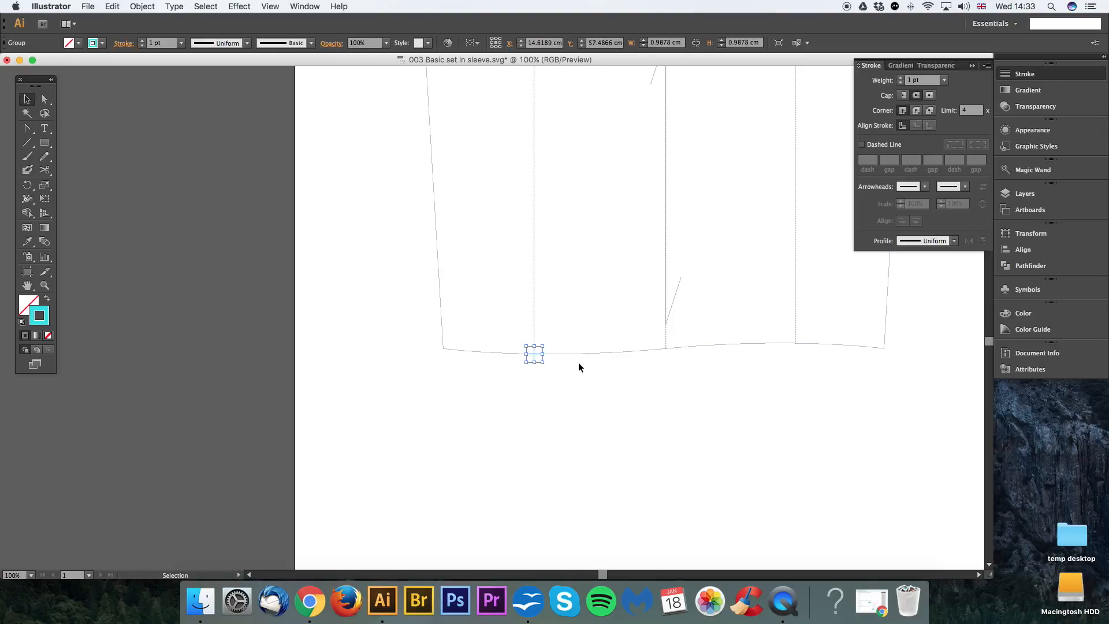
key(Return)
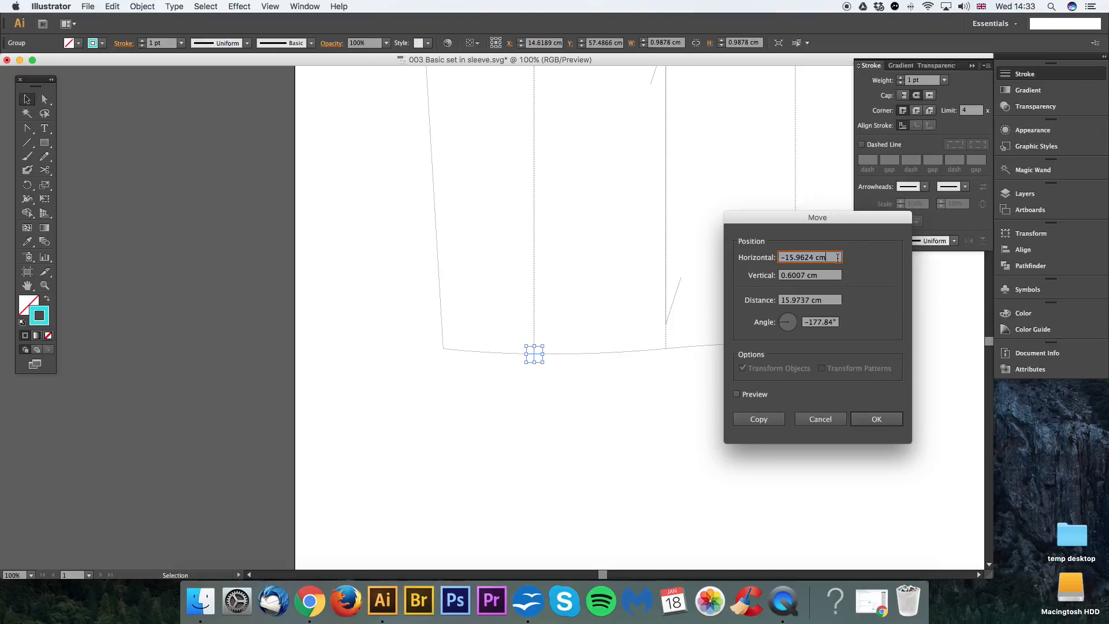
text(0)
key(Tab)
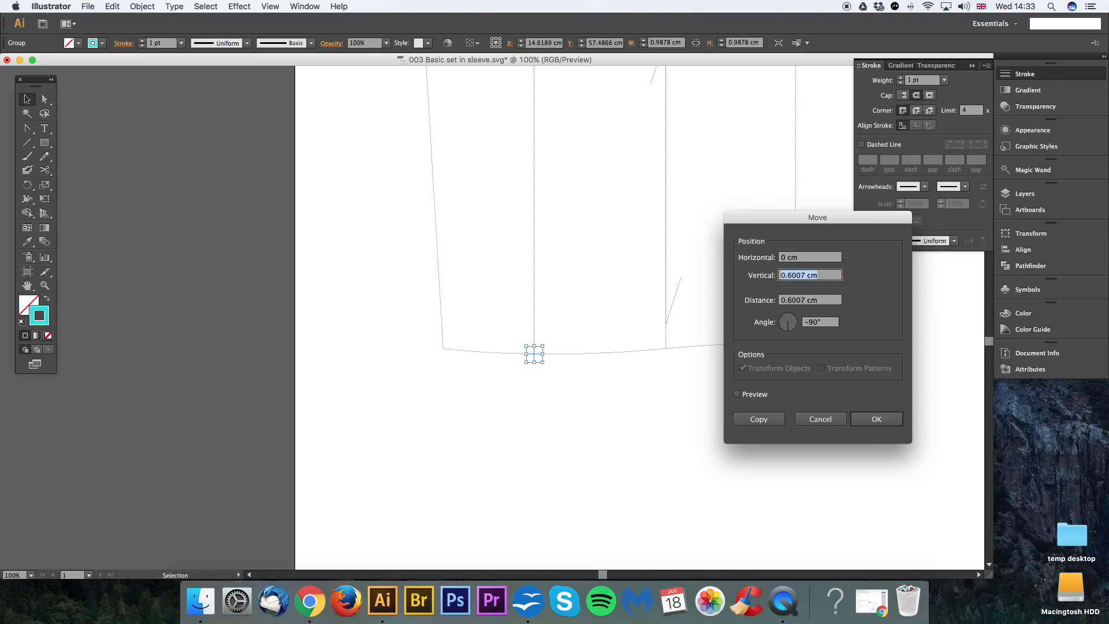
text(-4.5)
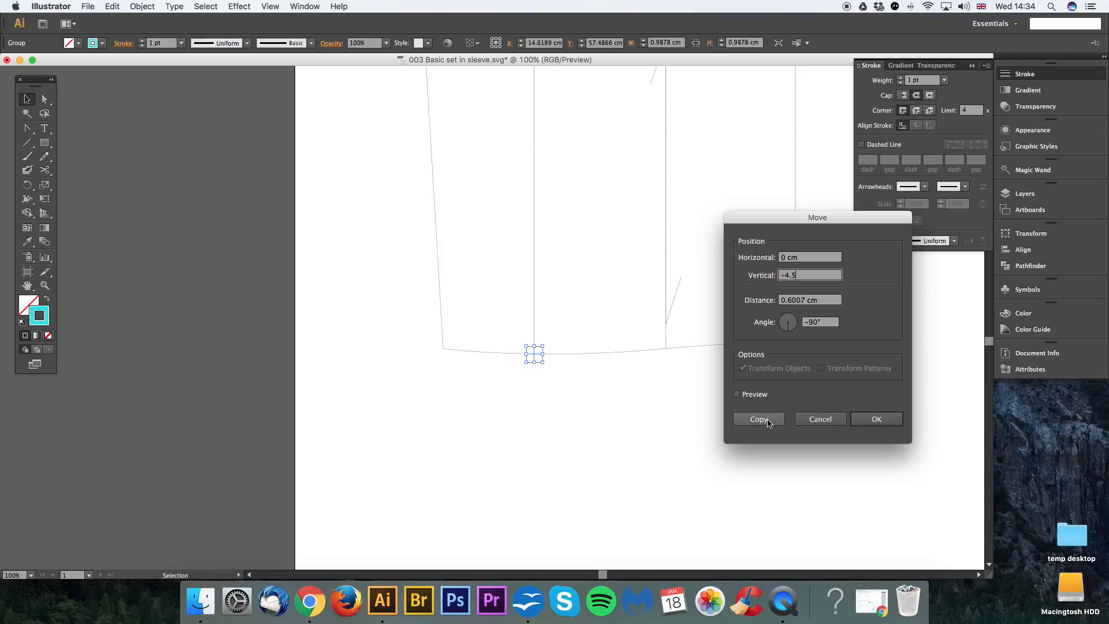
click(873, 425)
click(611, 282)
drag(620, 278, 593, 283)
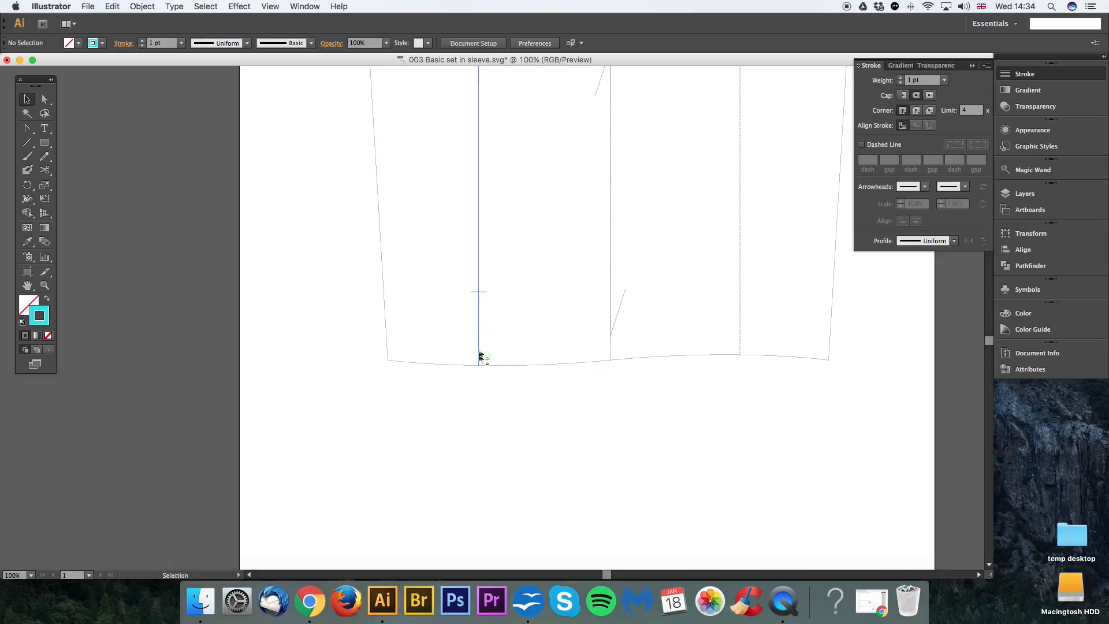
Step: Cut the left dotted guide line with the Scissors tool at the centre of the cyan cross
drag(521, 206, 525, 224)
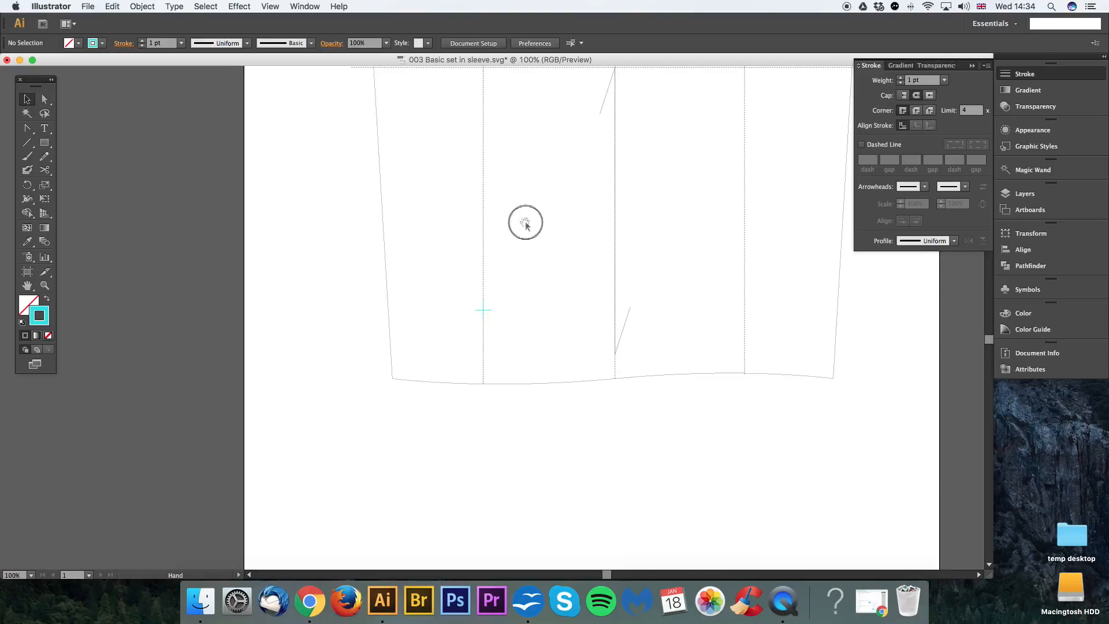
key(a)
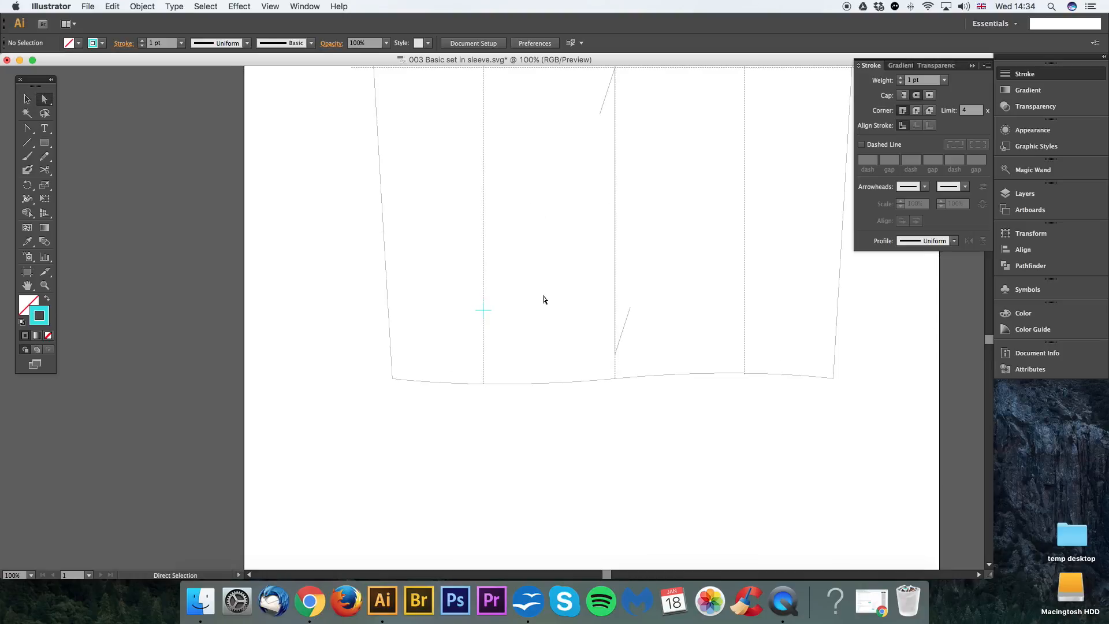
click(47, 100)
click(485, 238)
drag(535, 149, 624, 148)
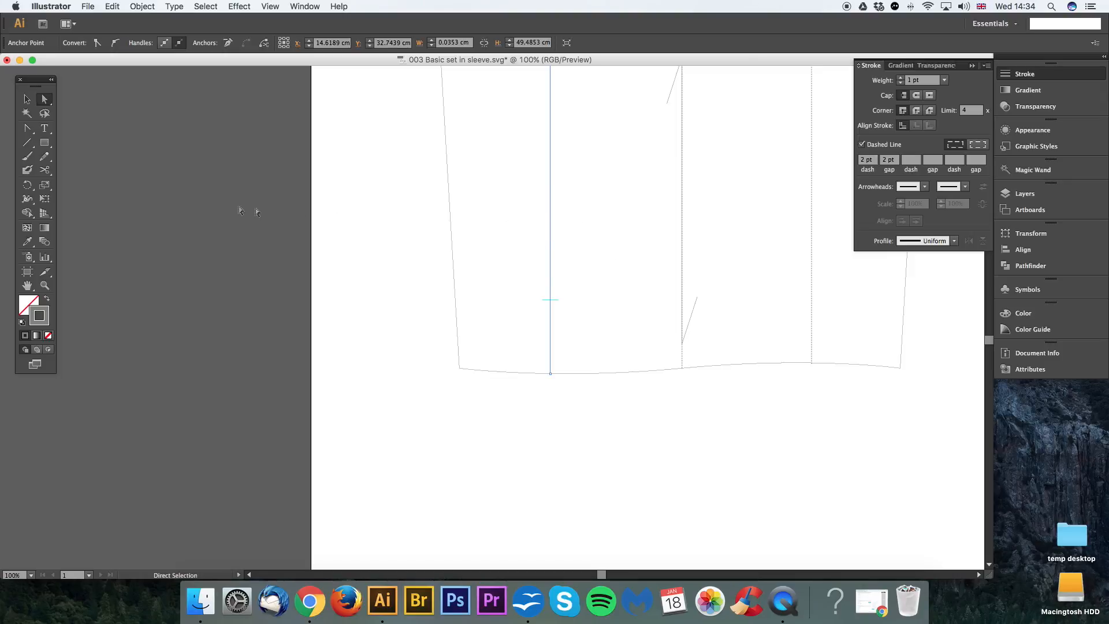
key(c)
key(a)
click(44, 169)
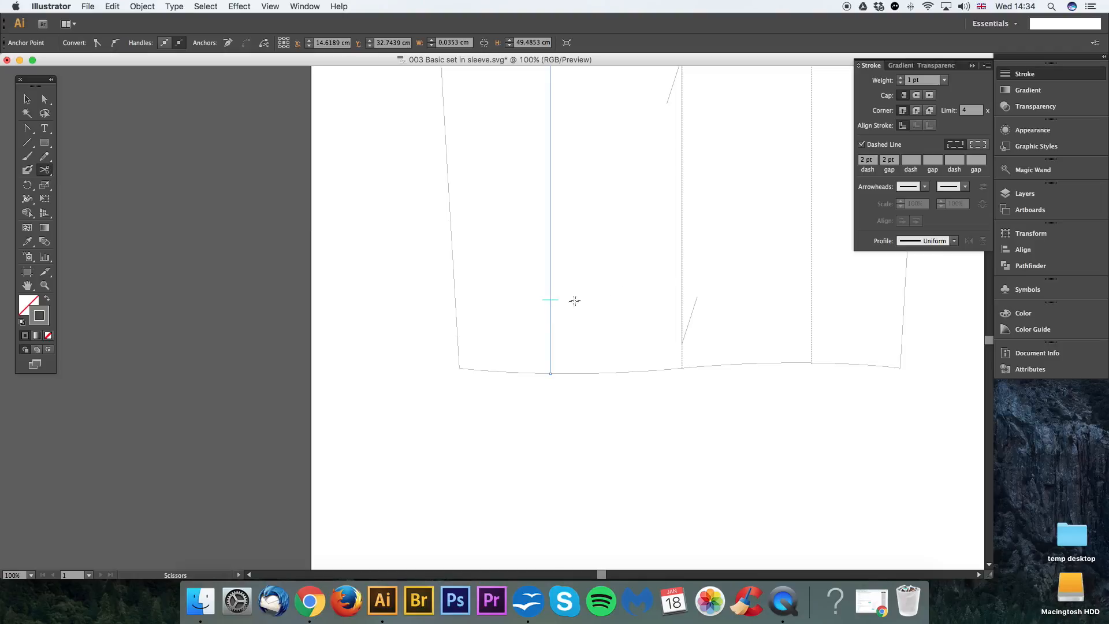
click(44, 99)
drag(582, 183, 553, 208)
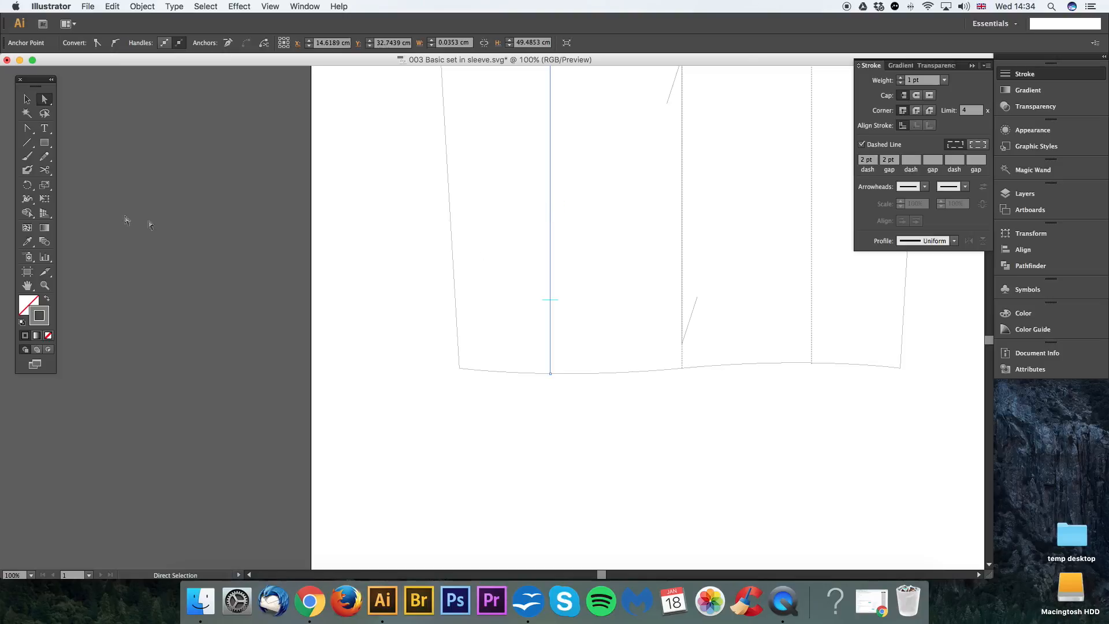
click(45, 169)
click(549, 300)
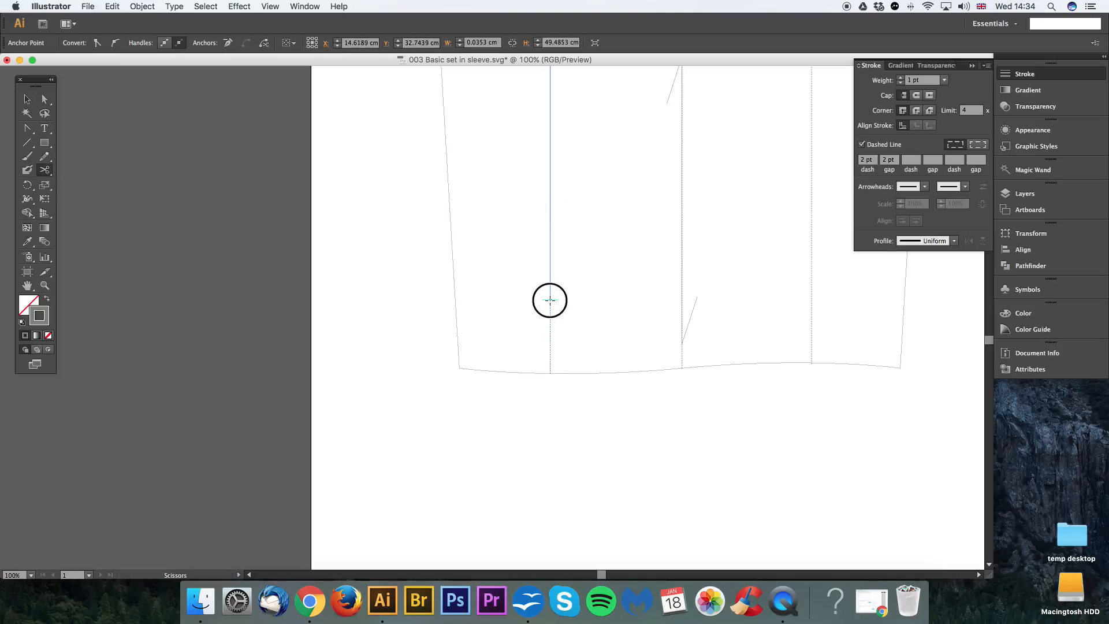
Step: Delete the part of the left dotted guide line above the cyan cross, and clear the selection
click(44, 99)
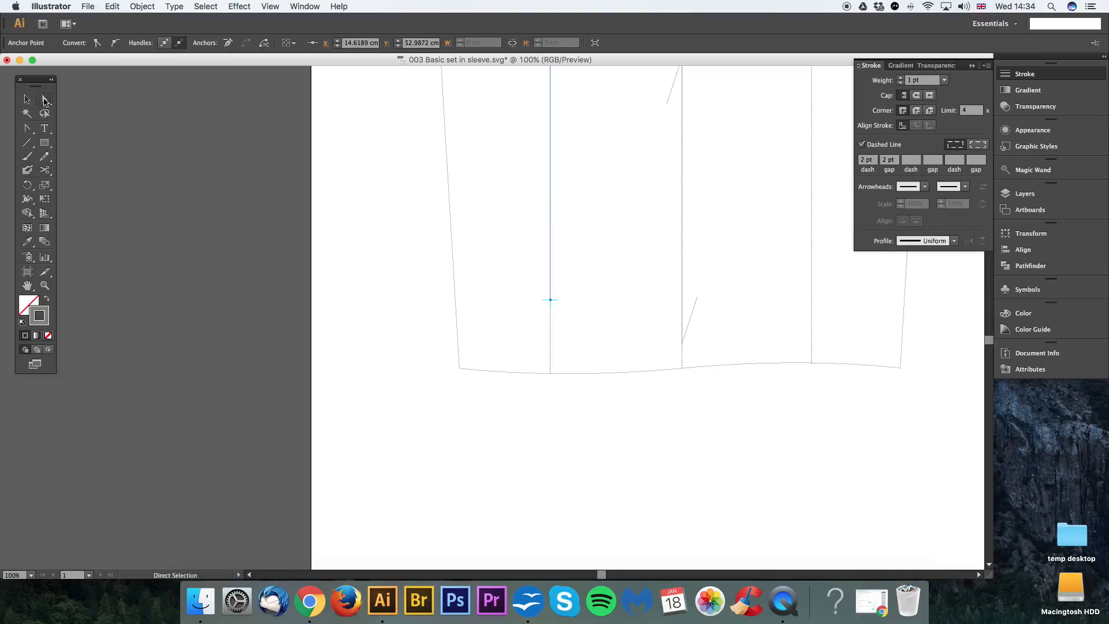
drag(509, 174, 590, 217)
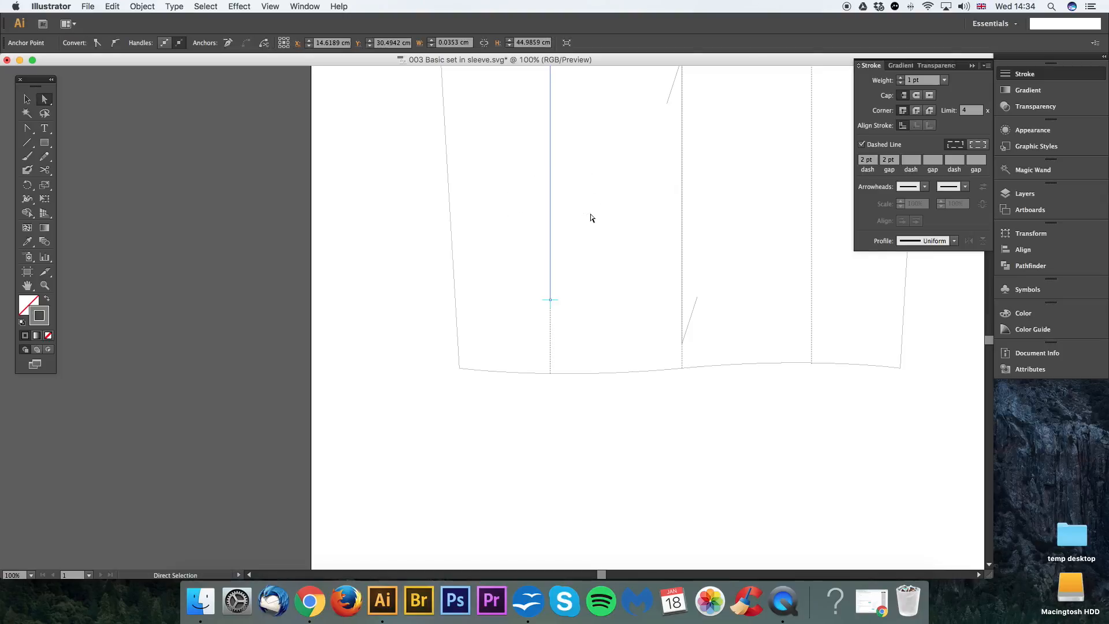
key(Delete)
key(super+z)
drag(597, 198, 507, 221)
key(Delete)
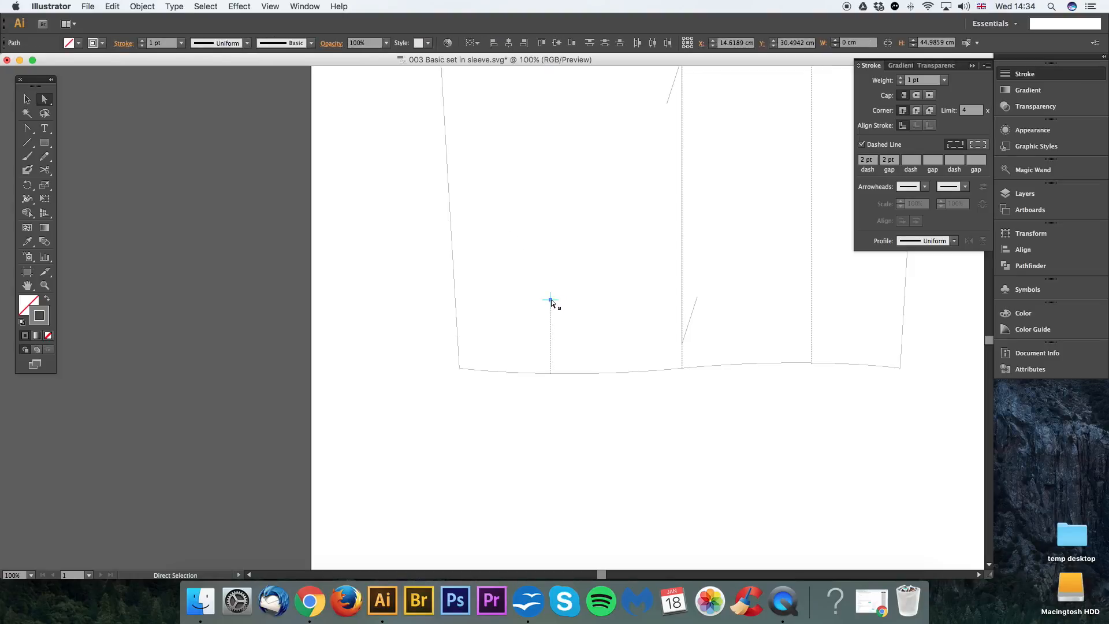
click(607, 271)
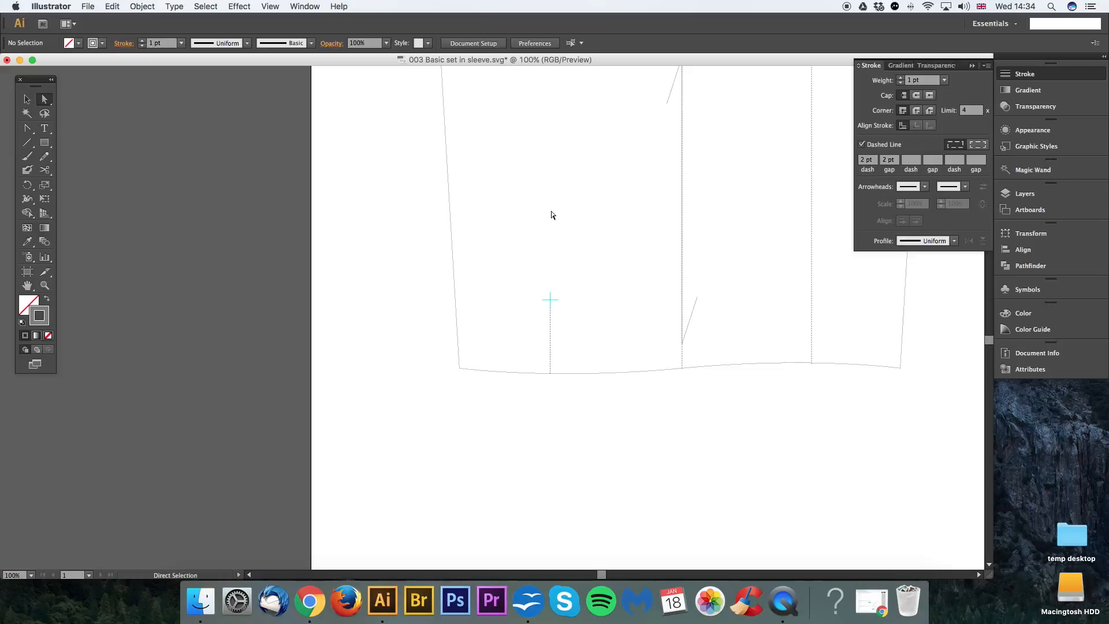
Step: Copy the hem's thin solid black stroke onto the short placket line with the Eyedropper tool, and clear the selection
drag(592, 328, 545, 306)
key(space)
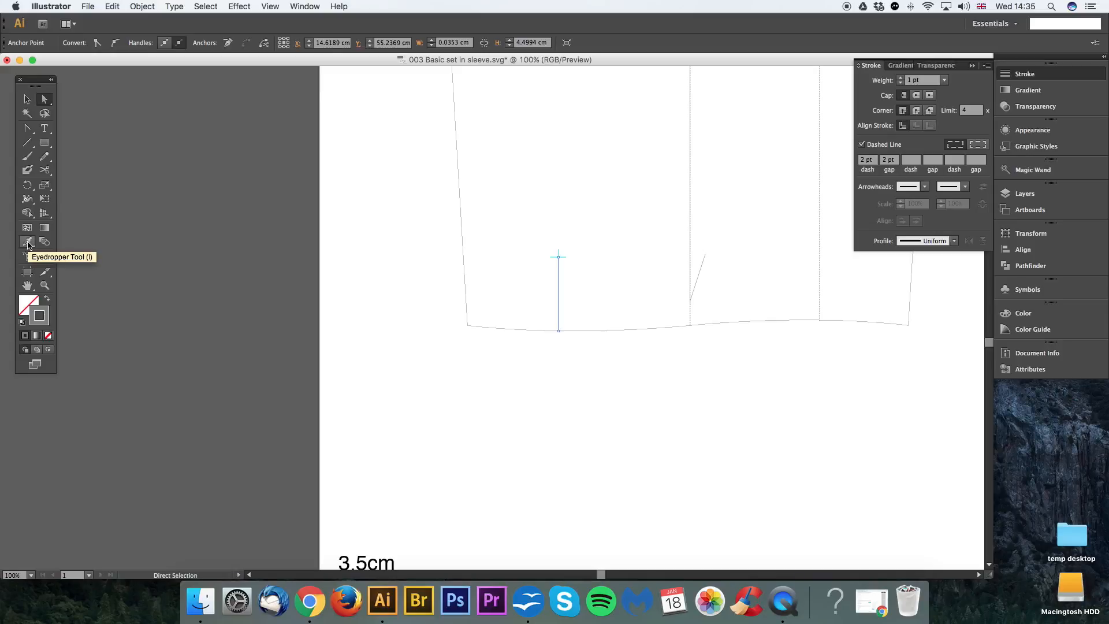
click(27, 243)
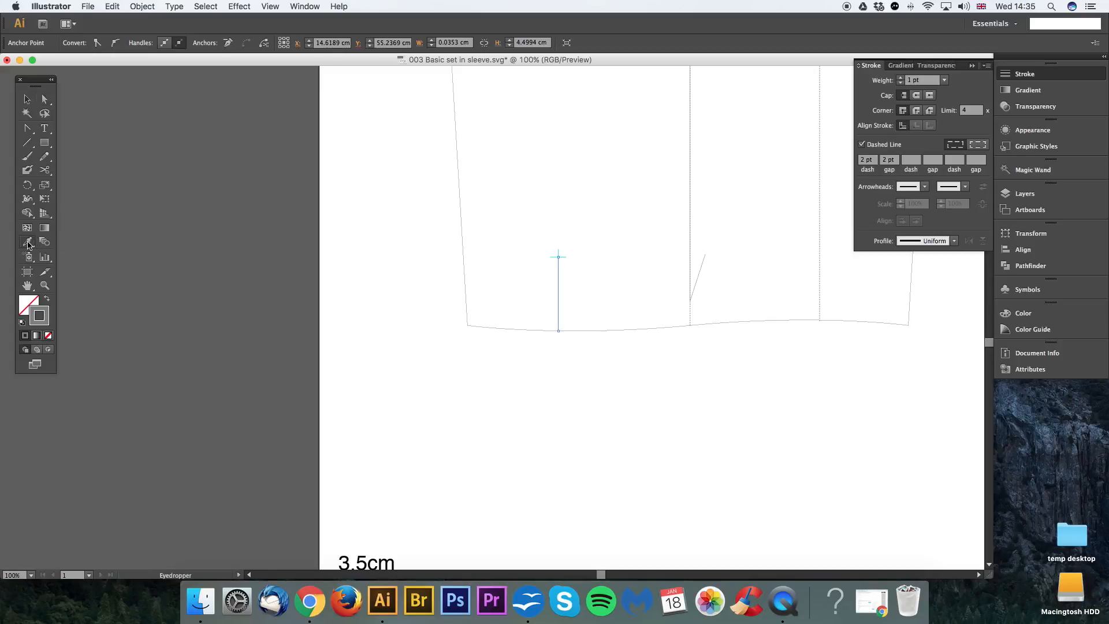
click(590, 330)
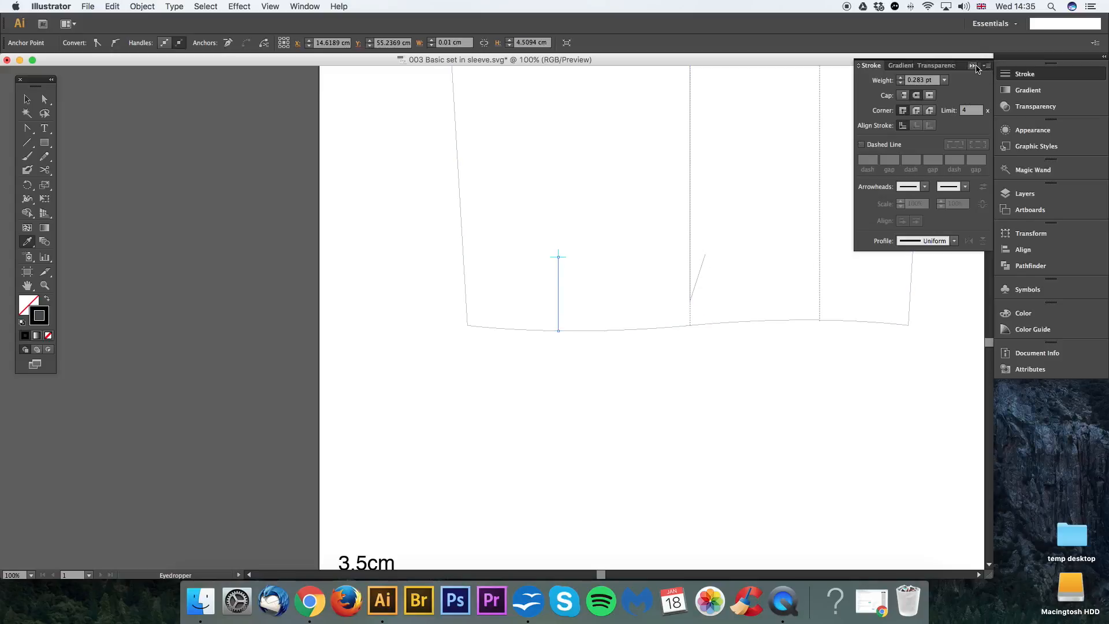
click(976, 67)
click(558, 256)
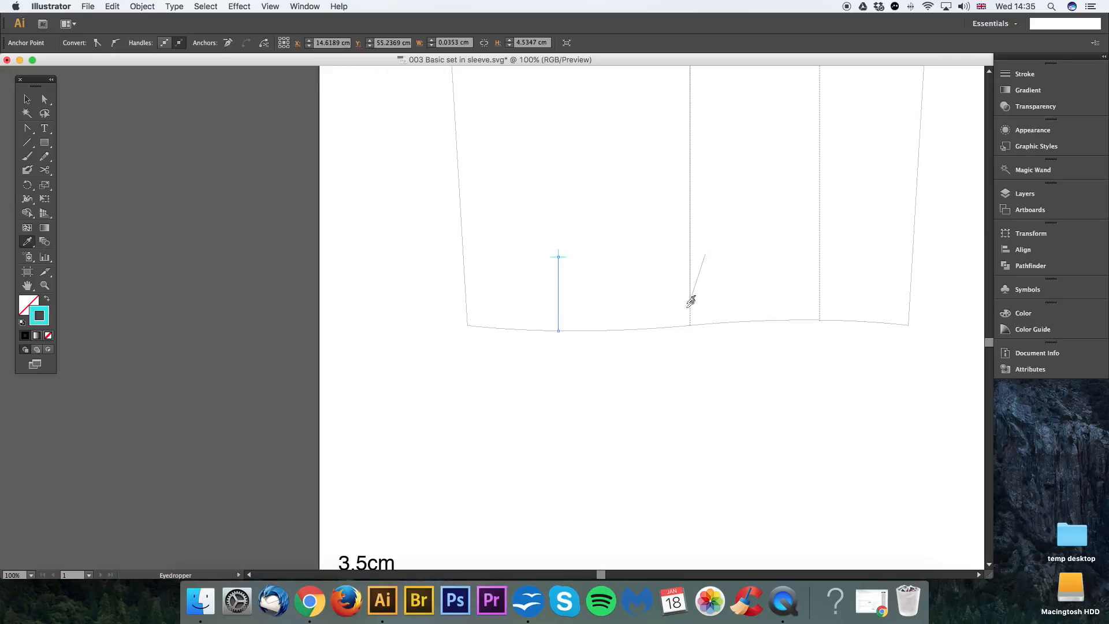
click(820, 272)
click(597, 330)
key(a)
click(665, 243)
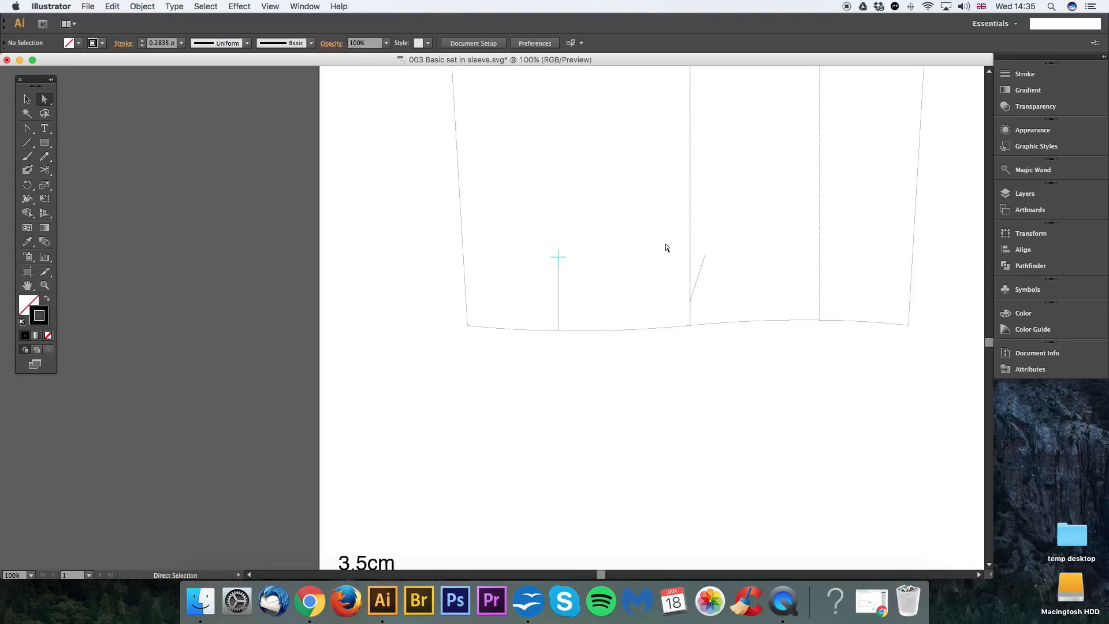
Step: Delete the cyan cross at the upper end of the placket line
drag(662, 244, 593, 310)
key(v)
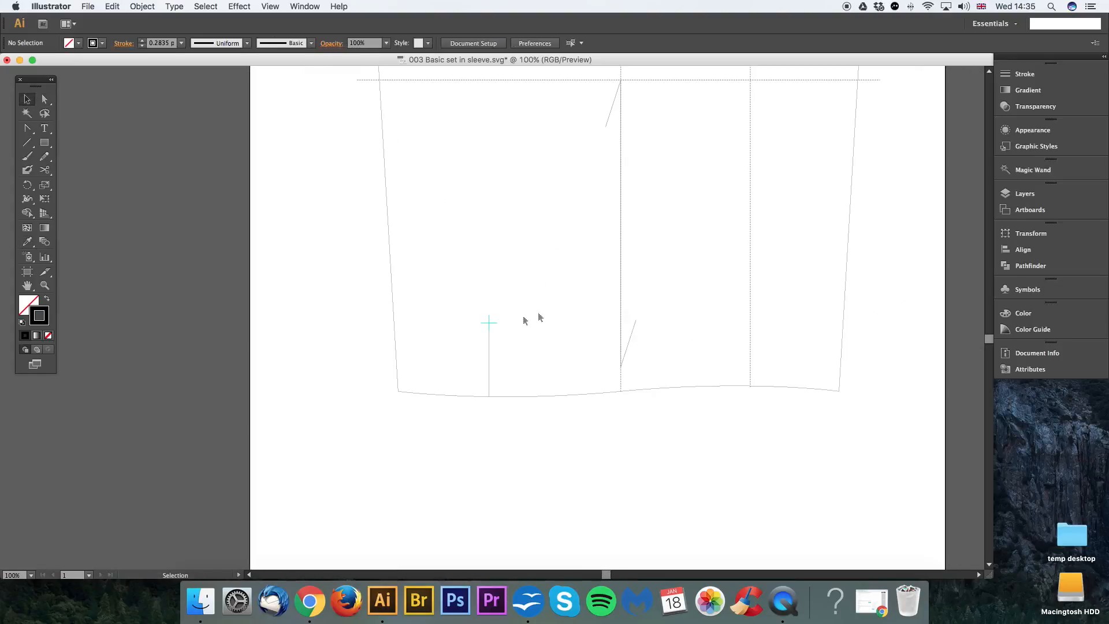
click(490, 323)
click(507, 313)
drag(539, 289, 508, 324)
key(super+minus)
mouse_move(603, 276)
mouse_down()
mouse_move(597, 421)
mouse_move(589, 297)
mouse_move(599, 267)
mouse_move(614, 272)
mouse_up()
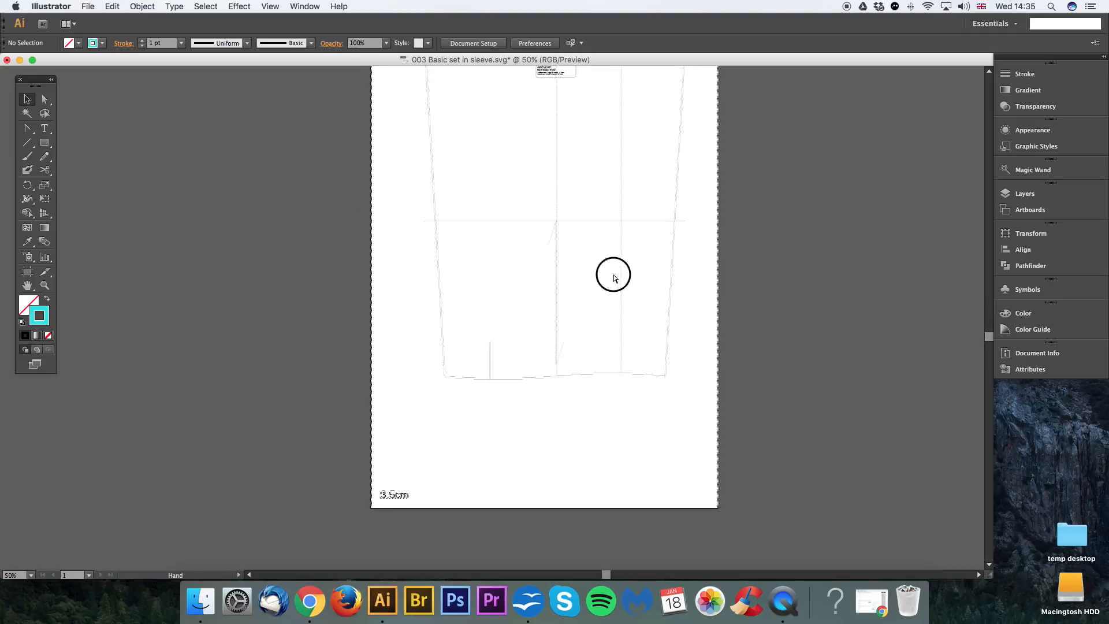
drag(532, 337, 508, 402)
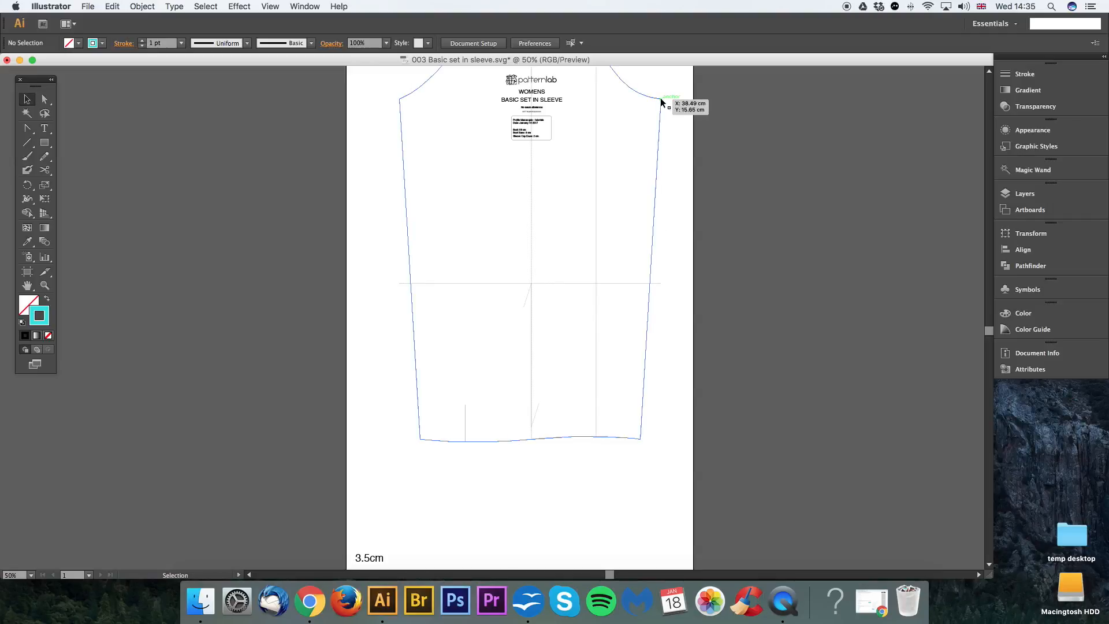
Step: Curve the right side seam by pulling a vertical handle from the right hem corner up to the elbow line with the Convert Anchor Point tool
key(a)
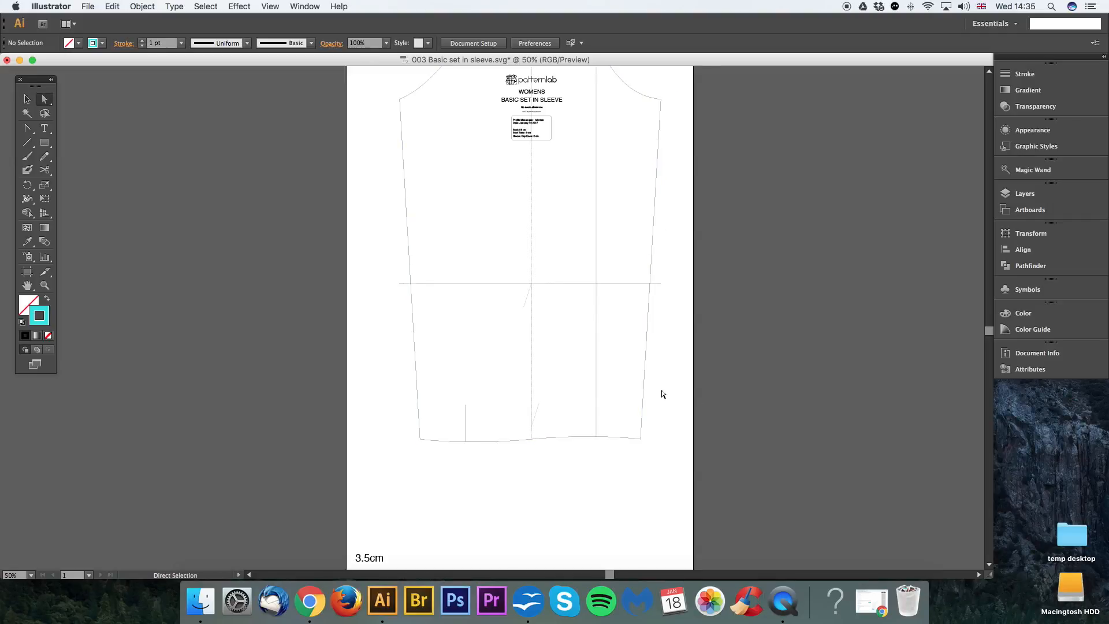
click(646, 377)
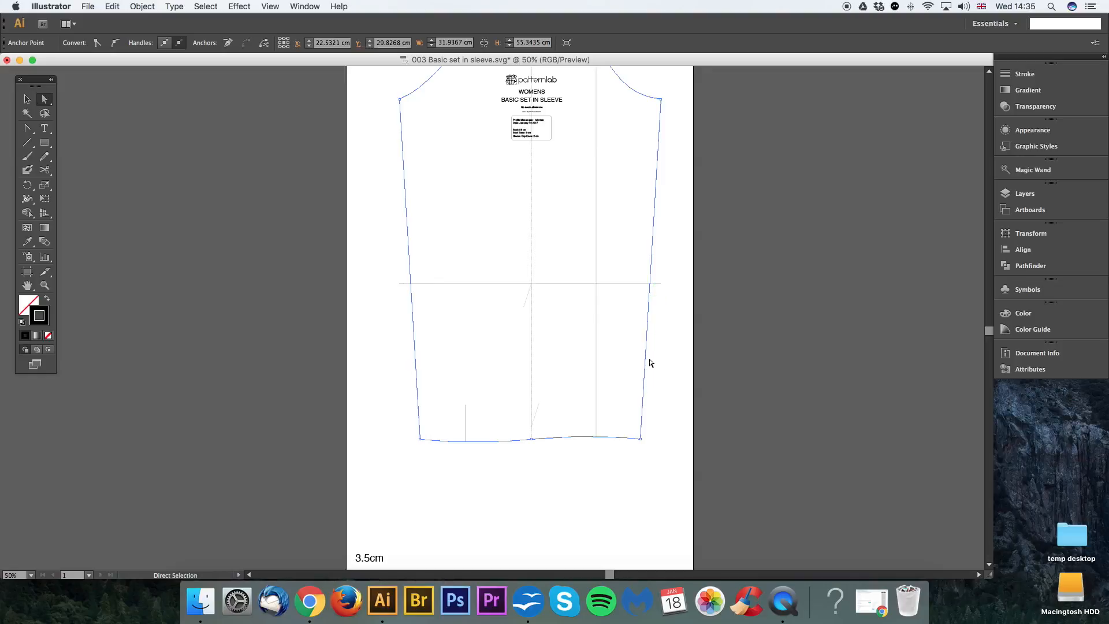
drag(611, 450, 598, 421)
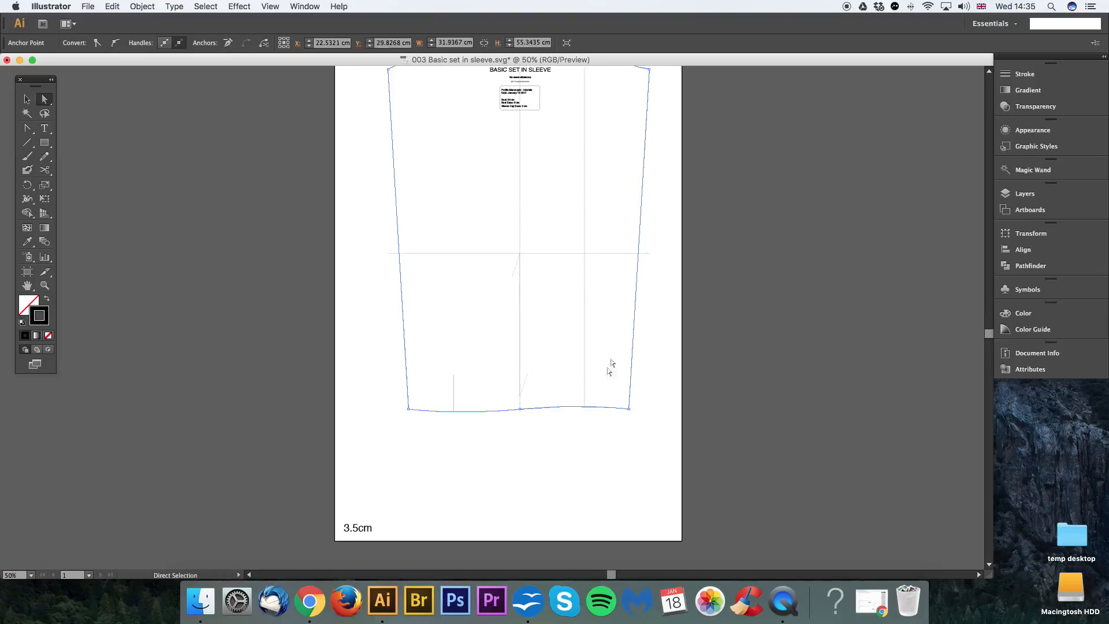
click(623, 464)
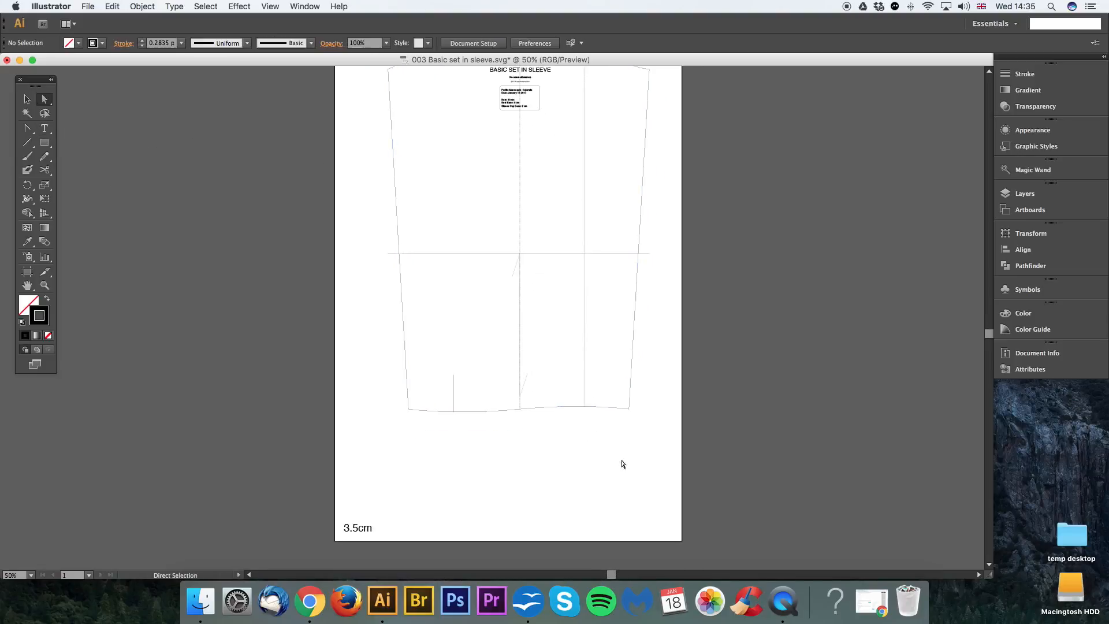
key(super+equal)
drag(648, 463, 593, 450)
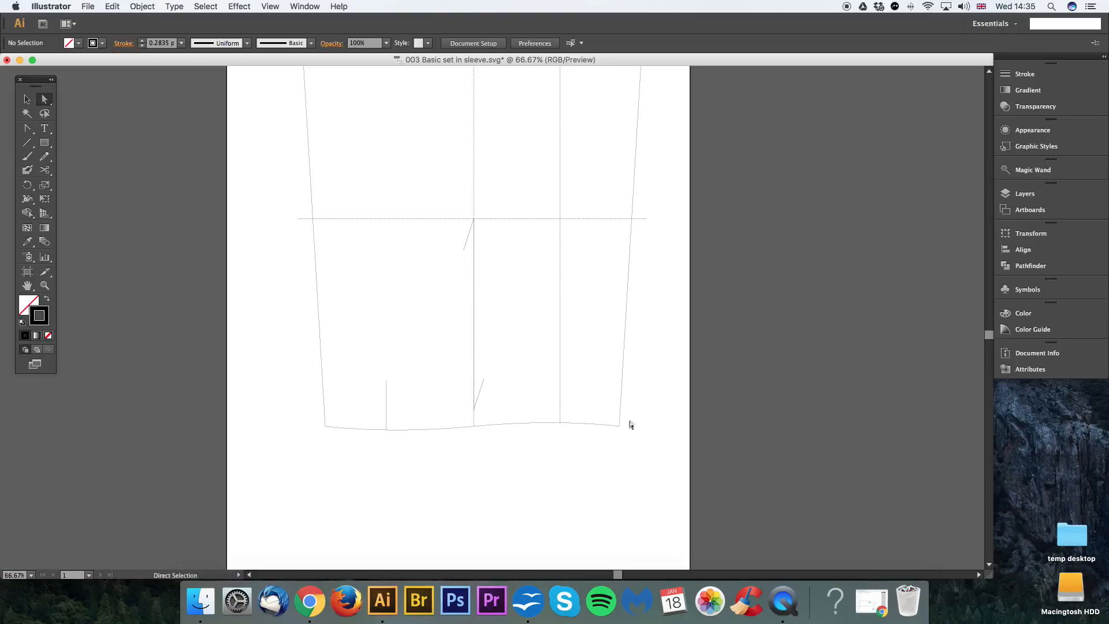
drag(645, 423, 602, 450)
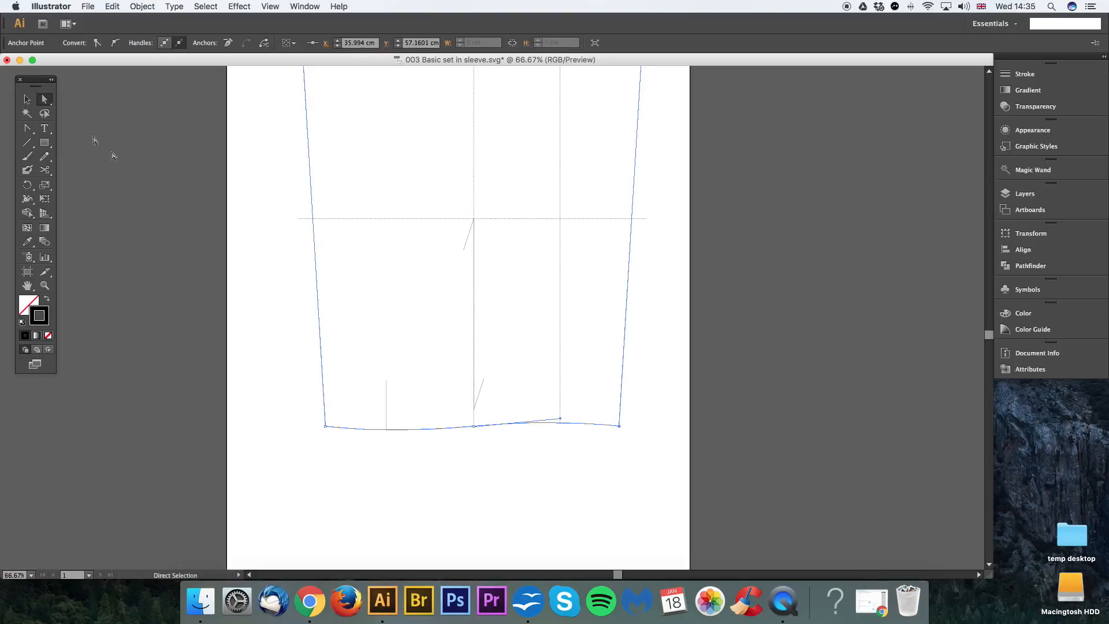
click(29, 131)
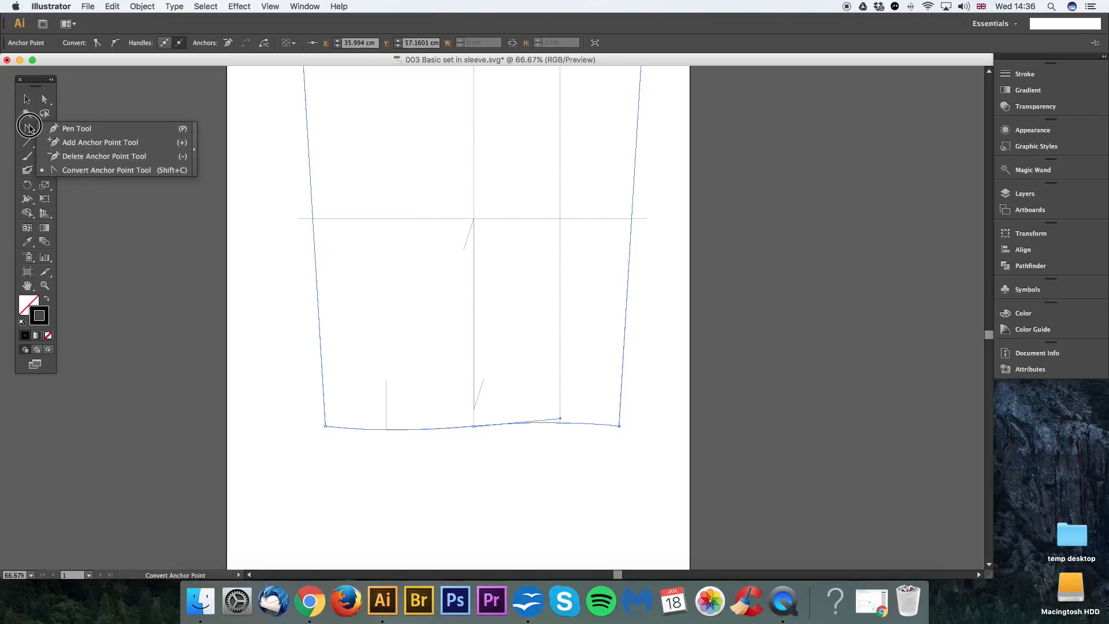
click(84, 170)
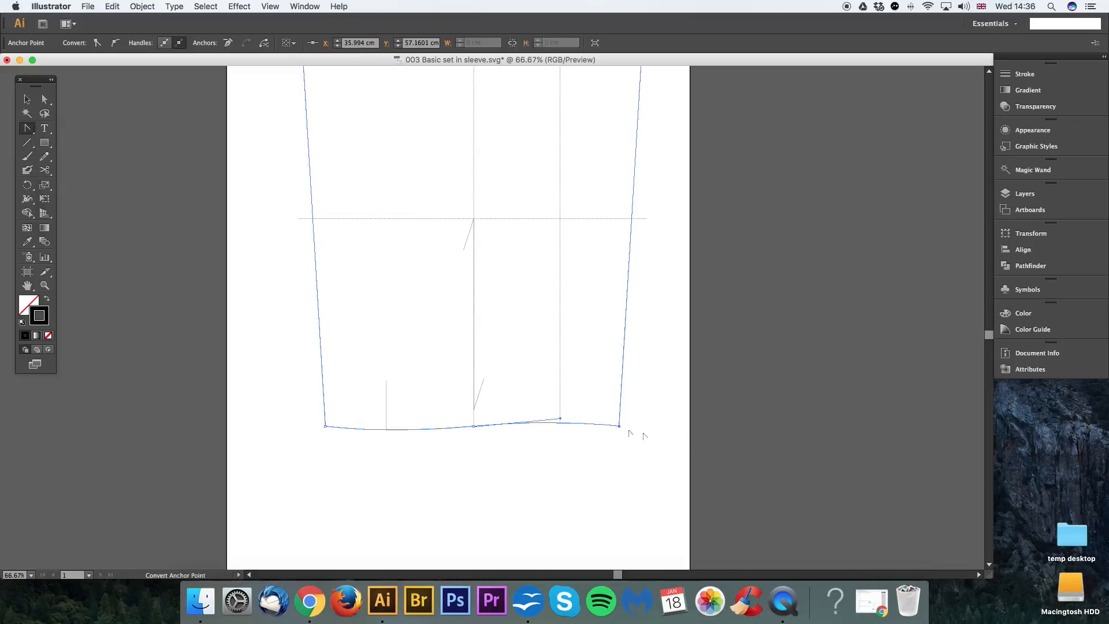
drag(619, 427, 620, 222)
scroll(601, 322, down, 5)
scroll(602, 322, right, 1)
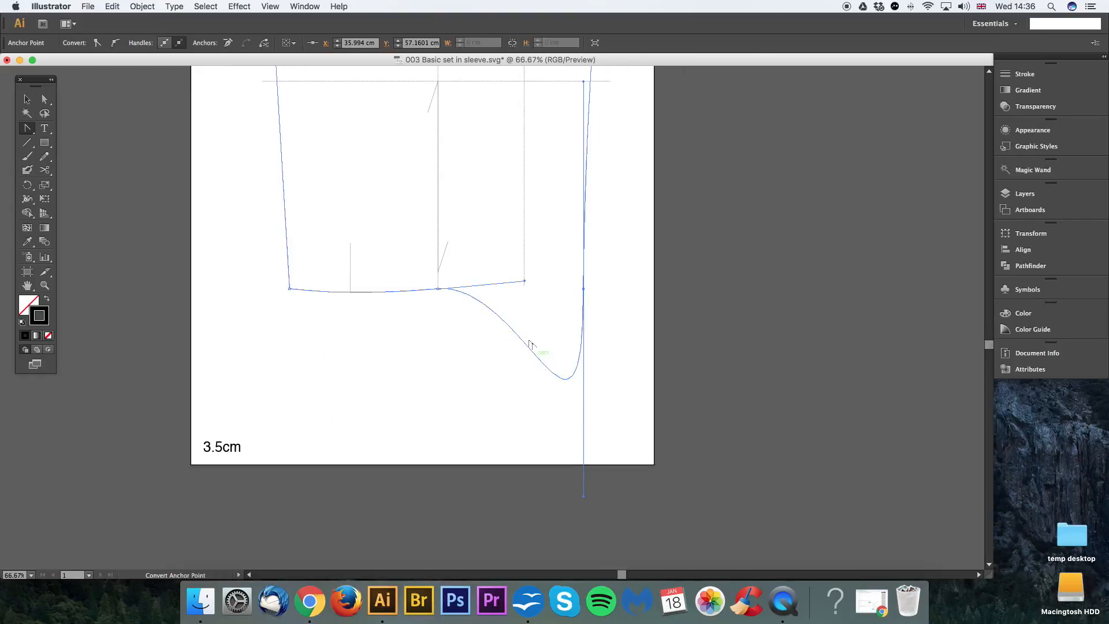
Step: Collapse the right hem corner's lower direction handle back into its anchor point to restore the hem curve
scroll(624, 292, up, 1)
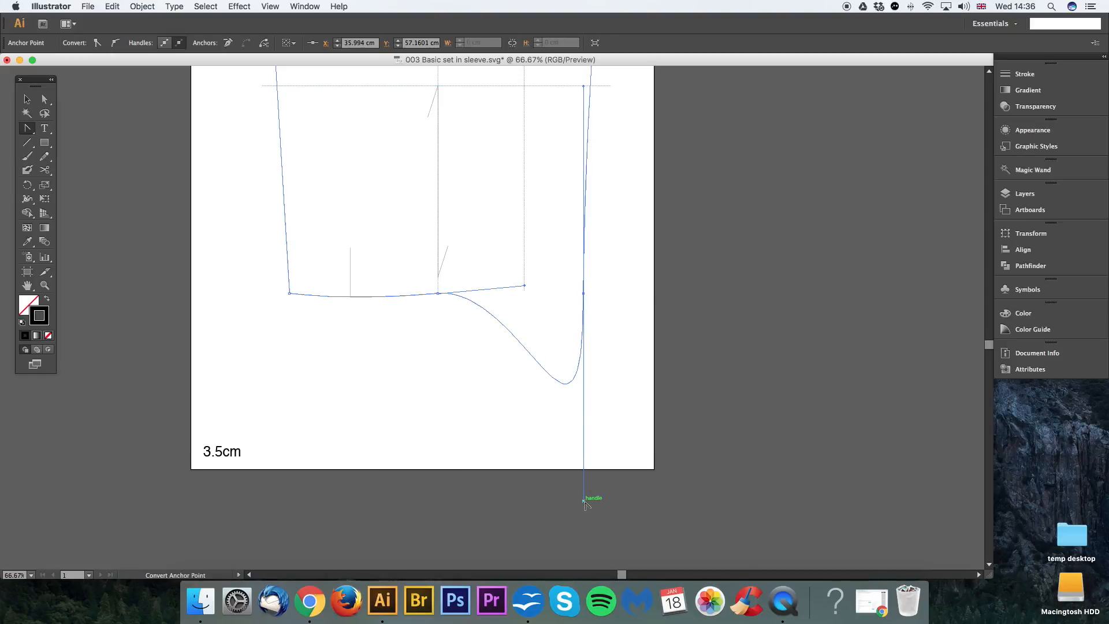
drag(584, 503, 581, 293)
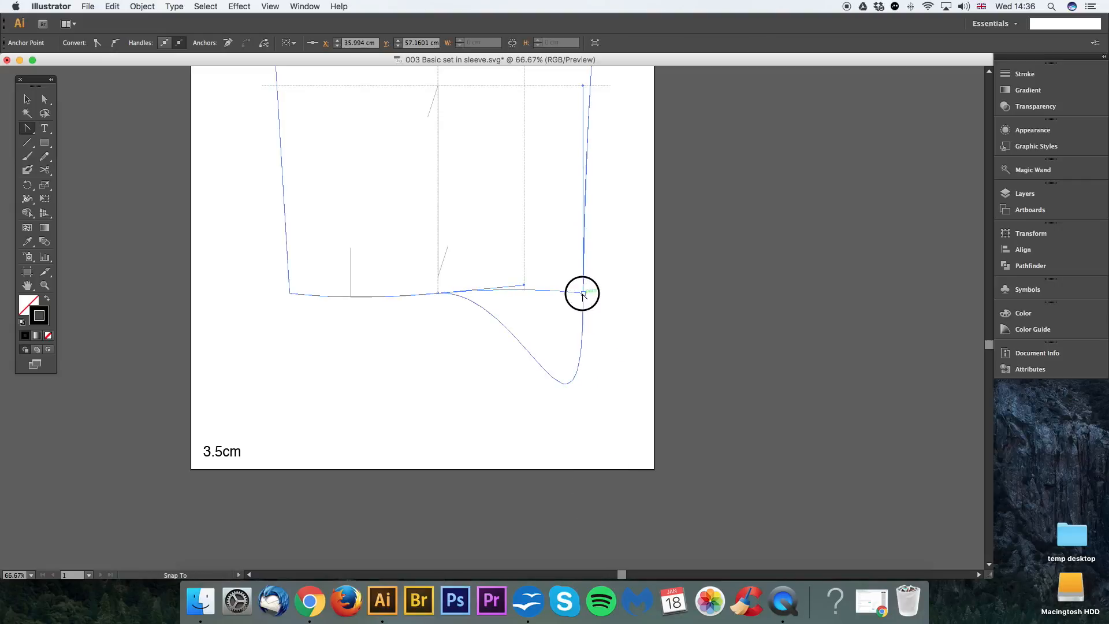
click(582, 293)
Step: Curve the left side seam by pulling vertical handles from the left hem corner, extending the upper handle to the elbow line
drag(606, 215, 689, 357)
drag(448, 313, 580, 371)
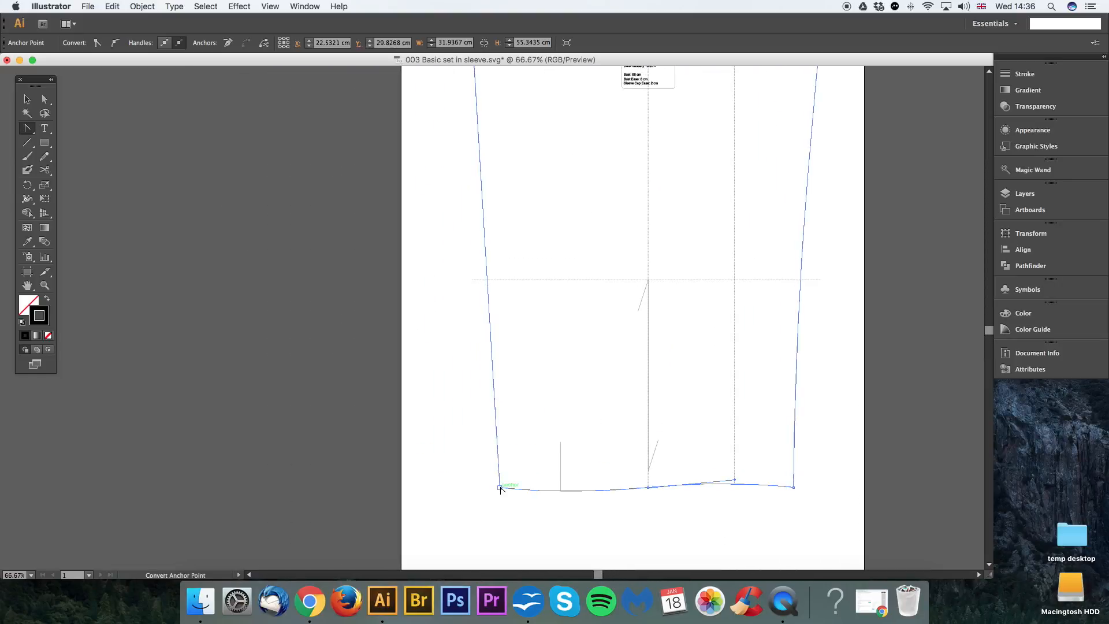
drag(500, 489, 500, 540)
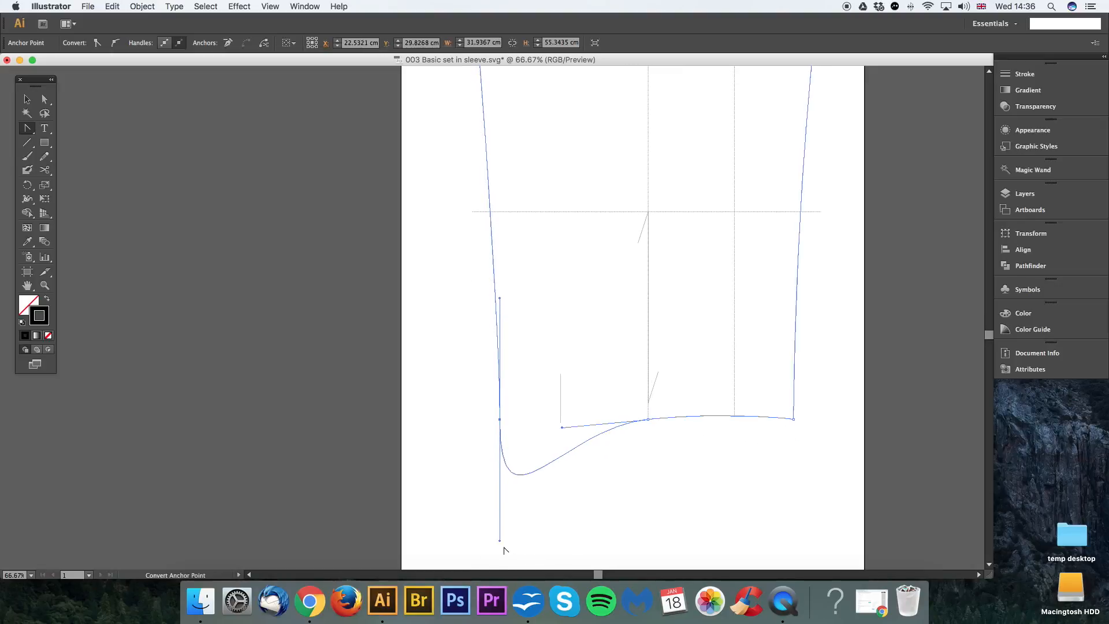
drag(500, 299, 500, 215)
scroll(523, 370, down, 3)
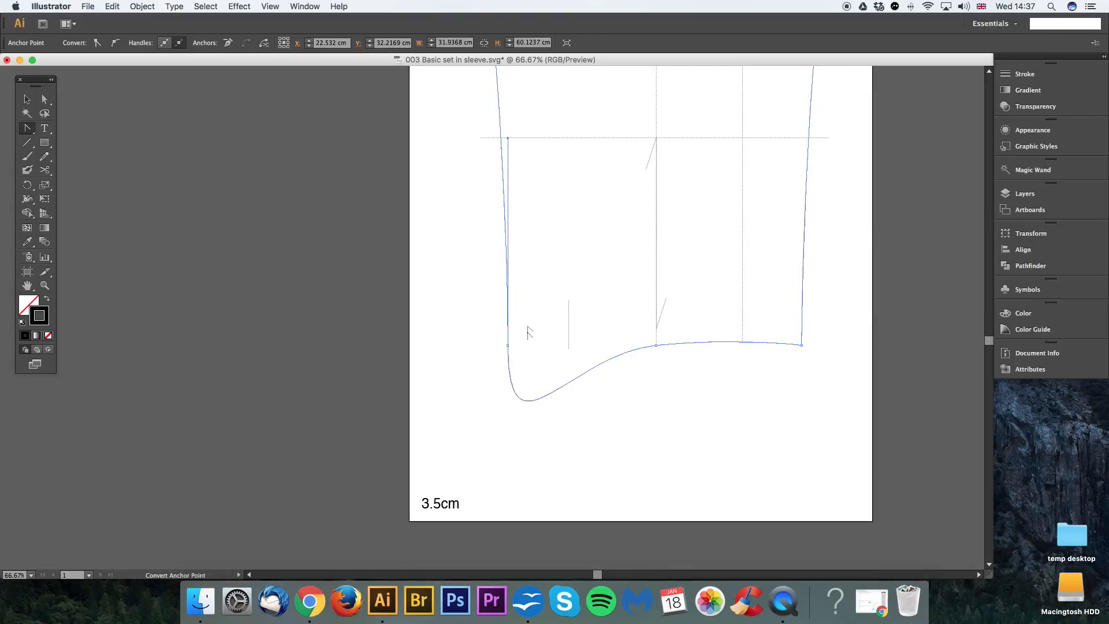
Step: Collapse the left hem corner's lower direction handle into its anchor point to restore the hem curve, and clear the selection
key(a)
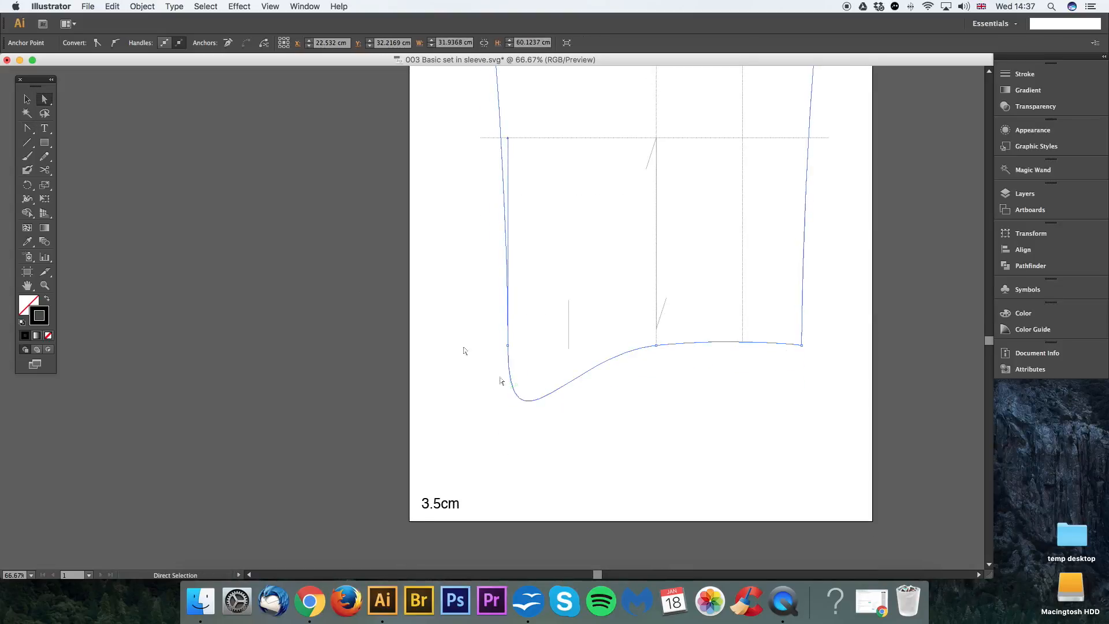
click(540, 400)
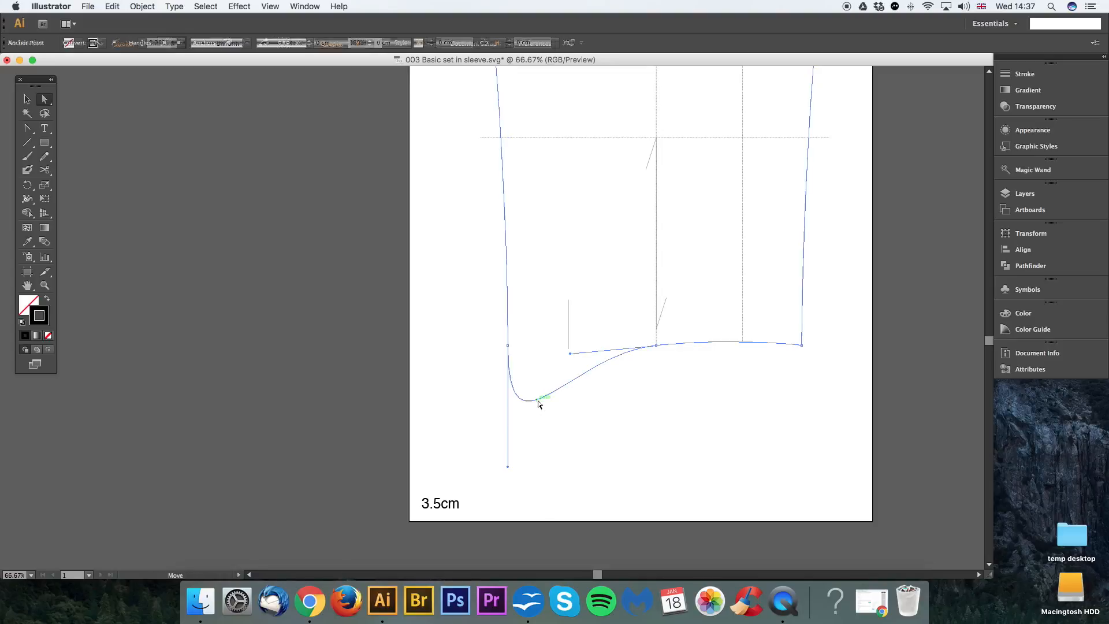
click(30, 132)
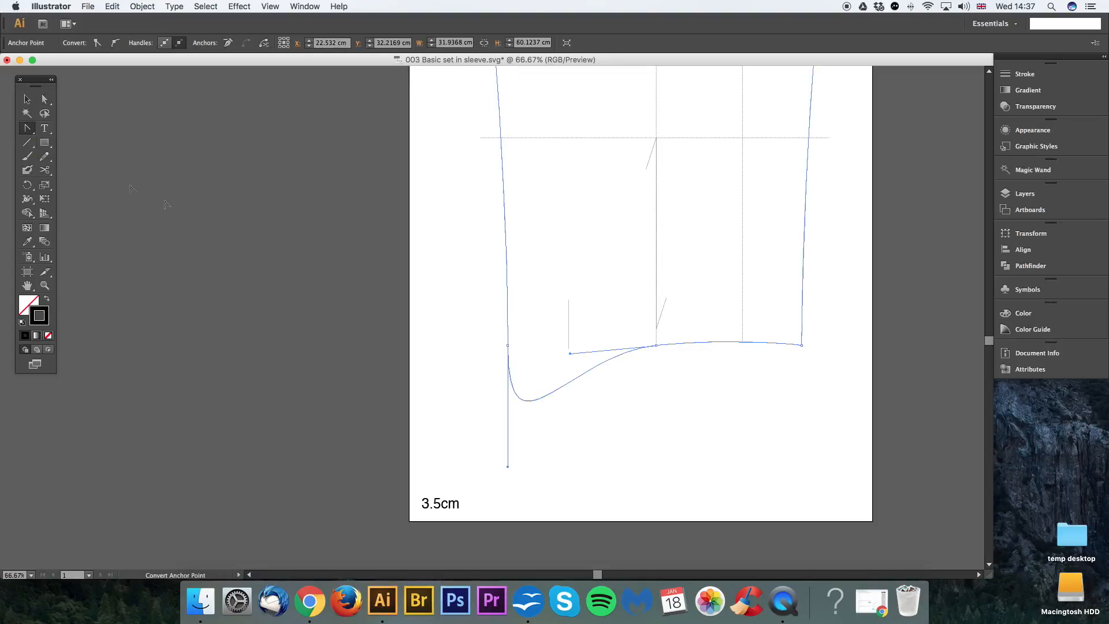
drag(508, 466, 508, 346)
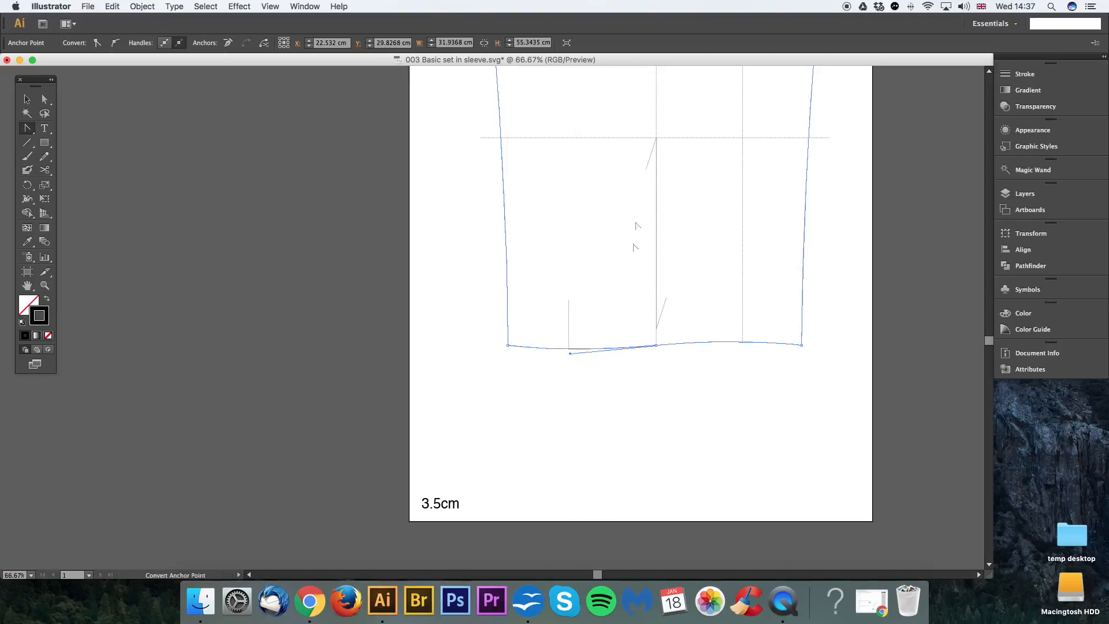
drag(624, 165, 608, 223)
click(28, 102)
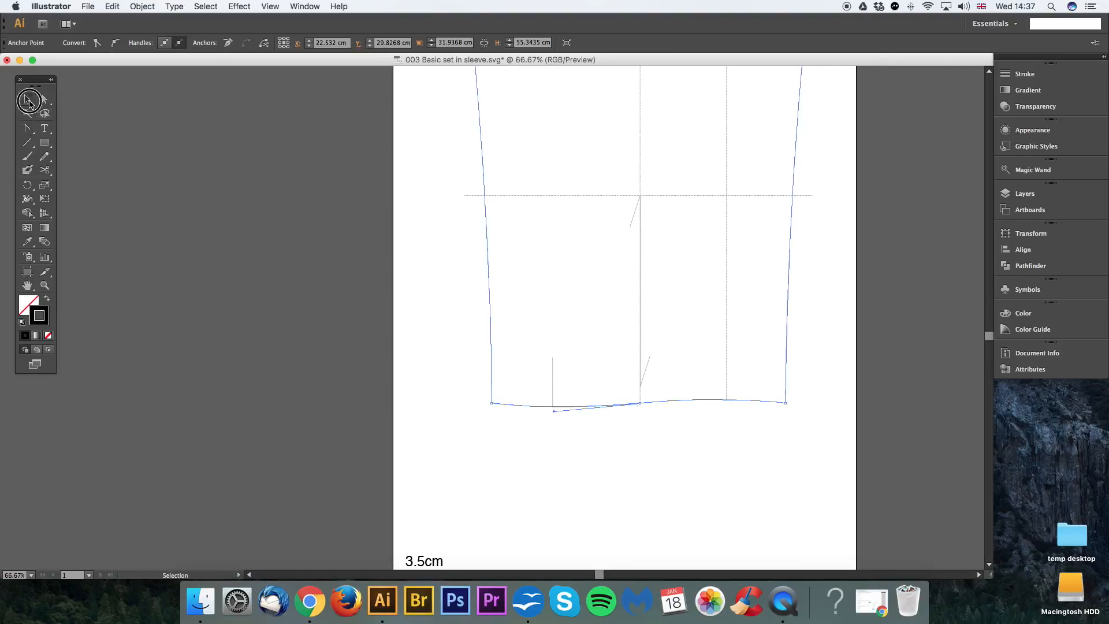
click(535, 250)
Step: Cut the sleeve outline at the left and right hem corners with the Scissors tool to separate the hem from the side seams
key(super+minus)
drag(708, 268, 693, 353)
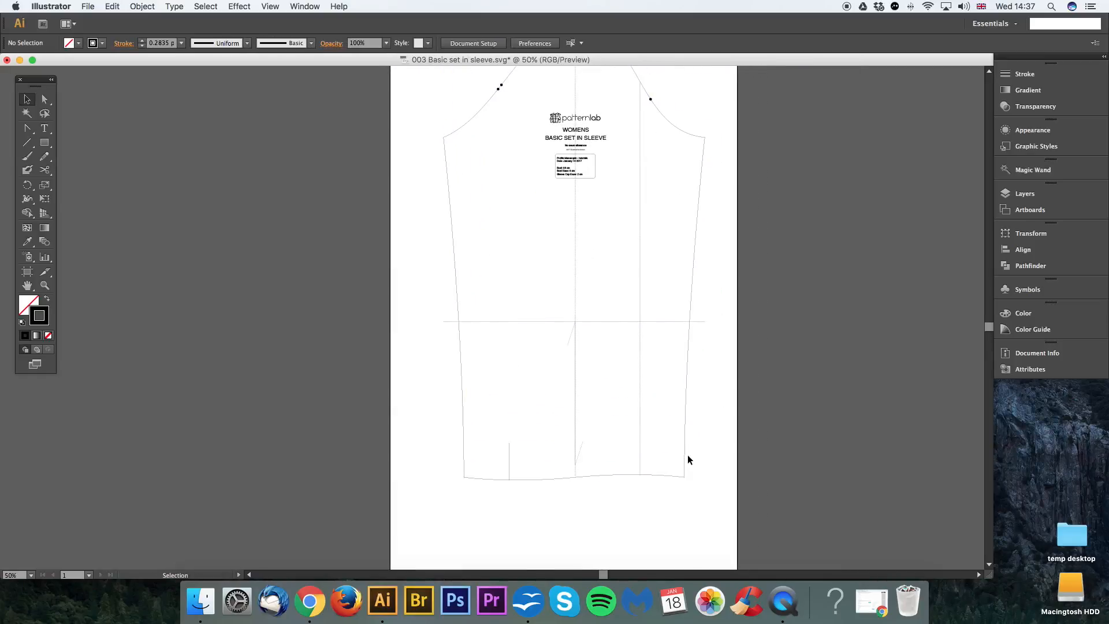
drag(683, 471, 708, 430)
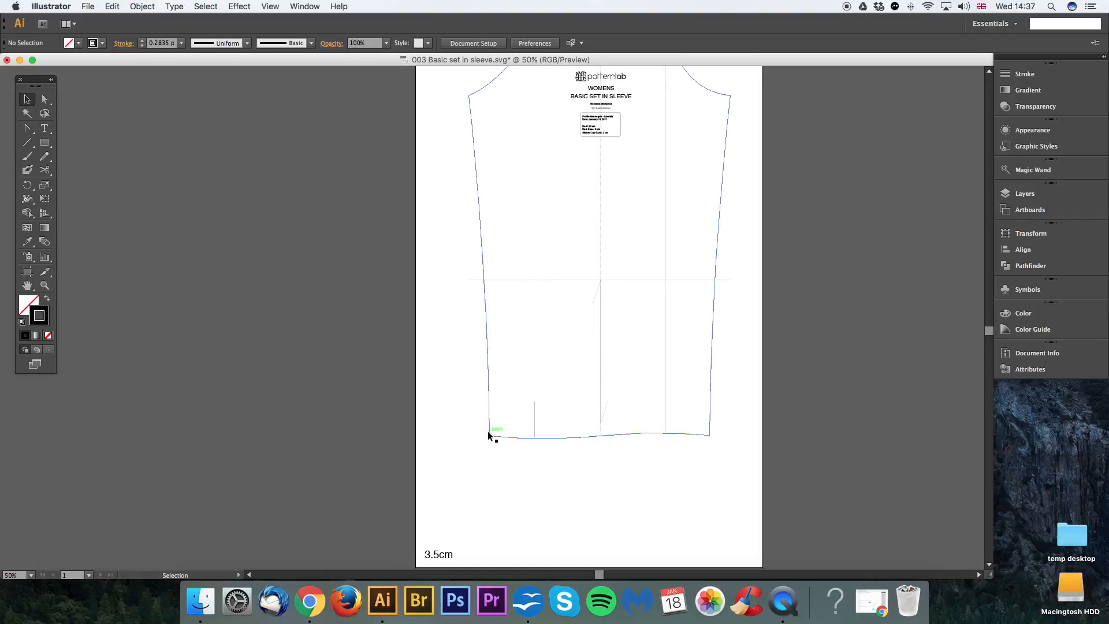
drag(685, 469, 725, 427)
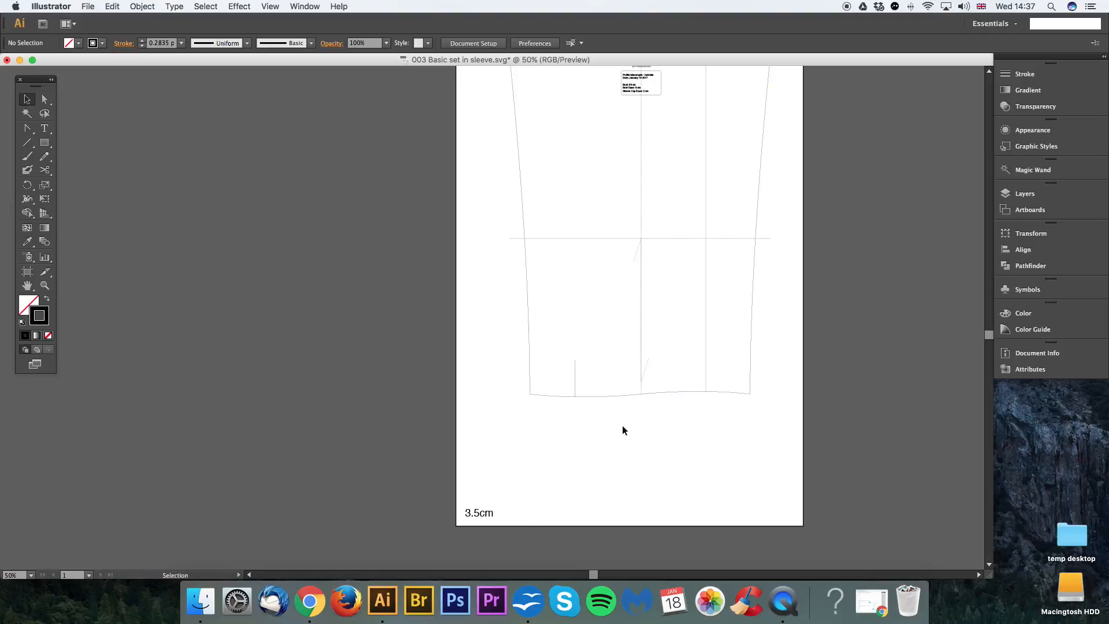
drag(624, 426, 576, 403)
key(super+plus)
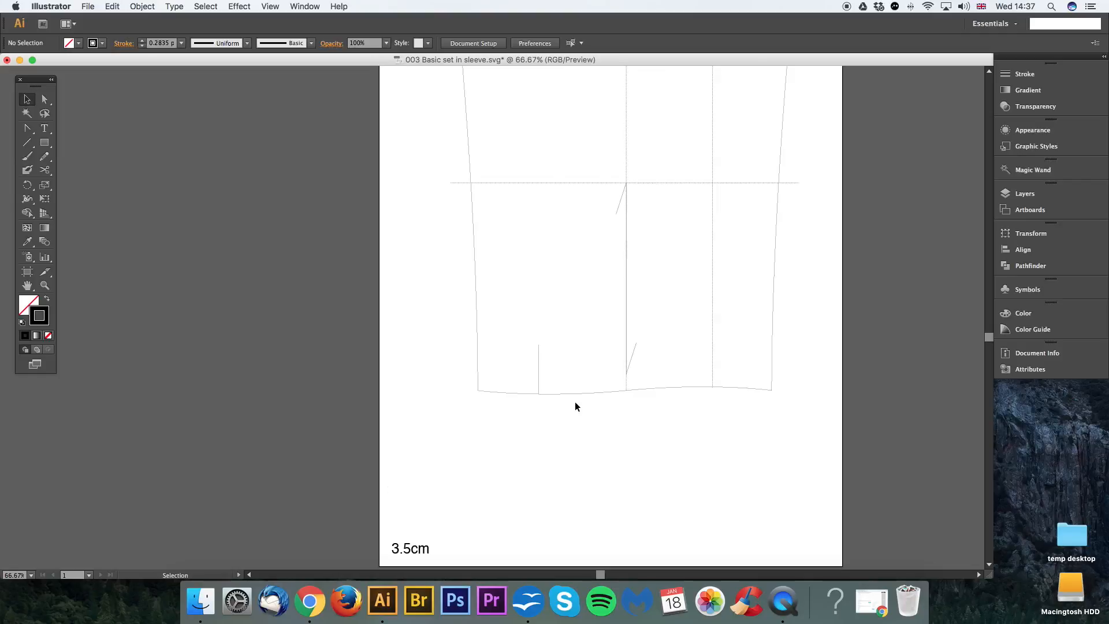
drag(665, 447, 640, 415)
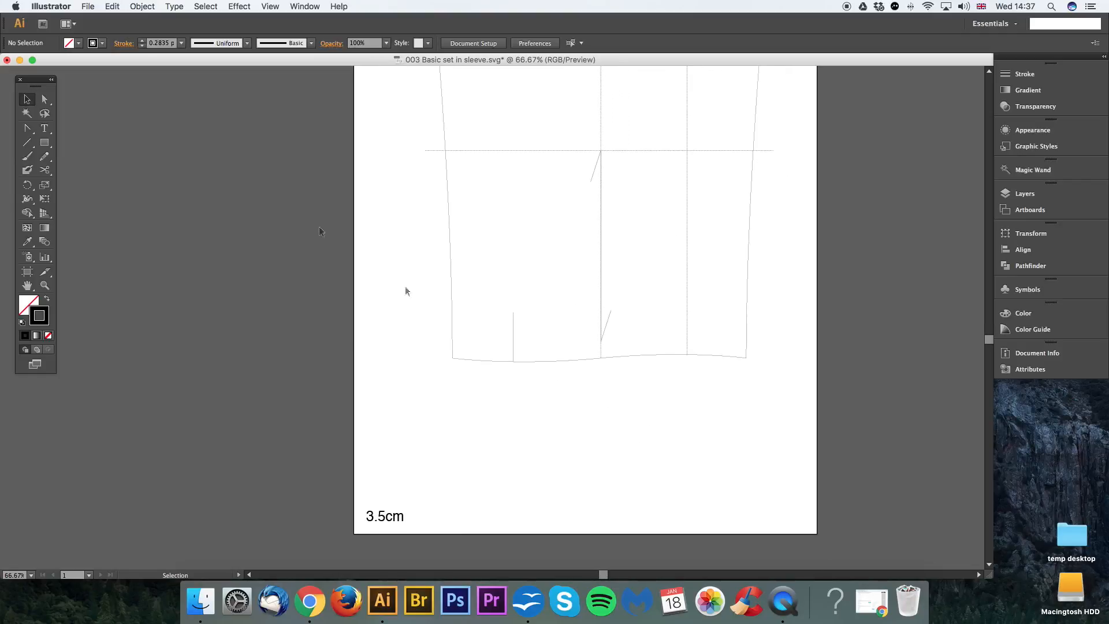
click(44, 100)
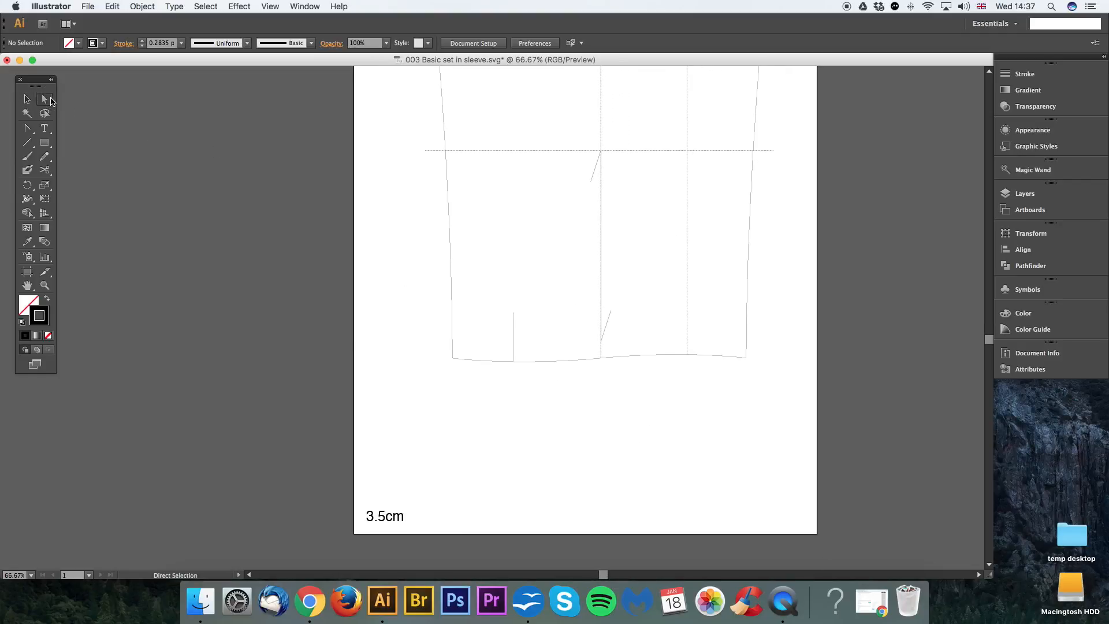
click(500, 364)
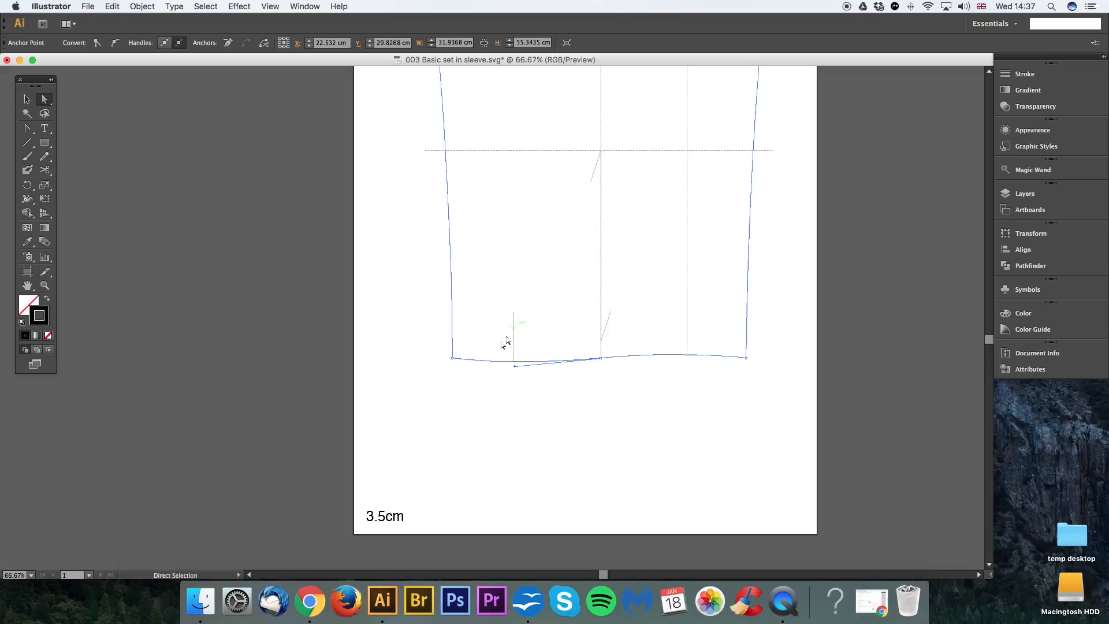
click(477, 390)
click(482, 362)
click(45, 171)
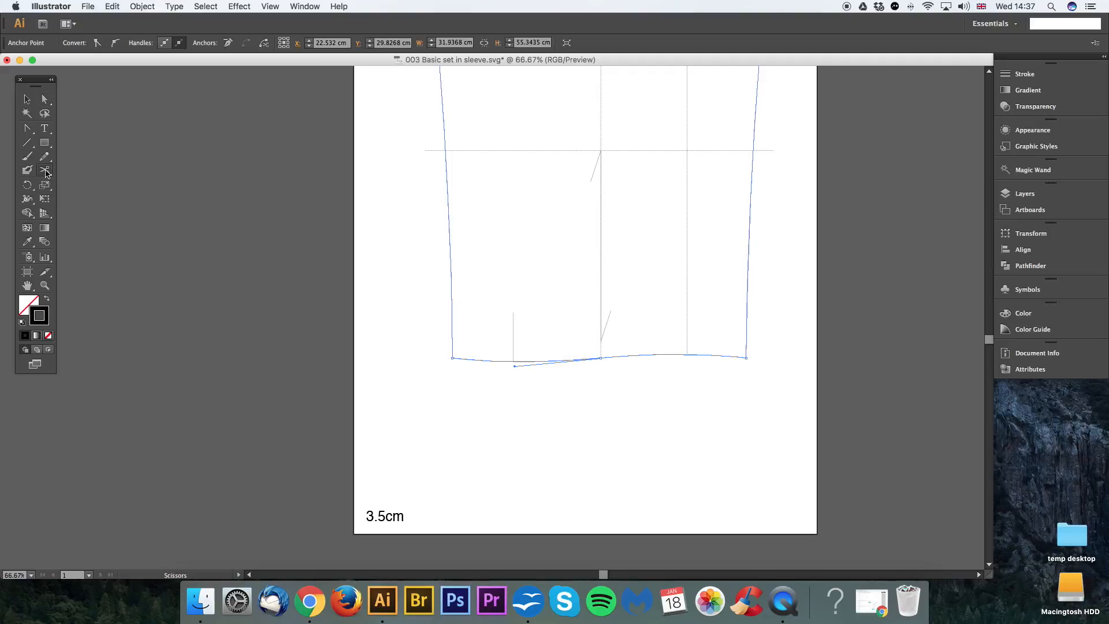
click(451, 358)
click(746, 358)
key(a)
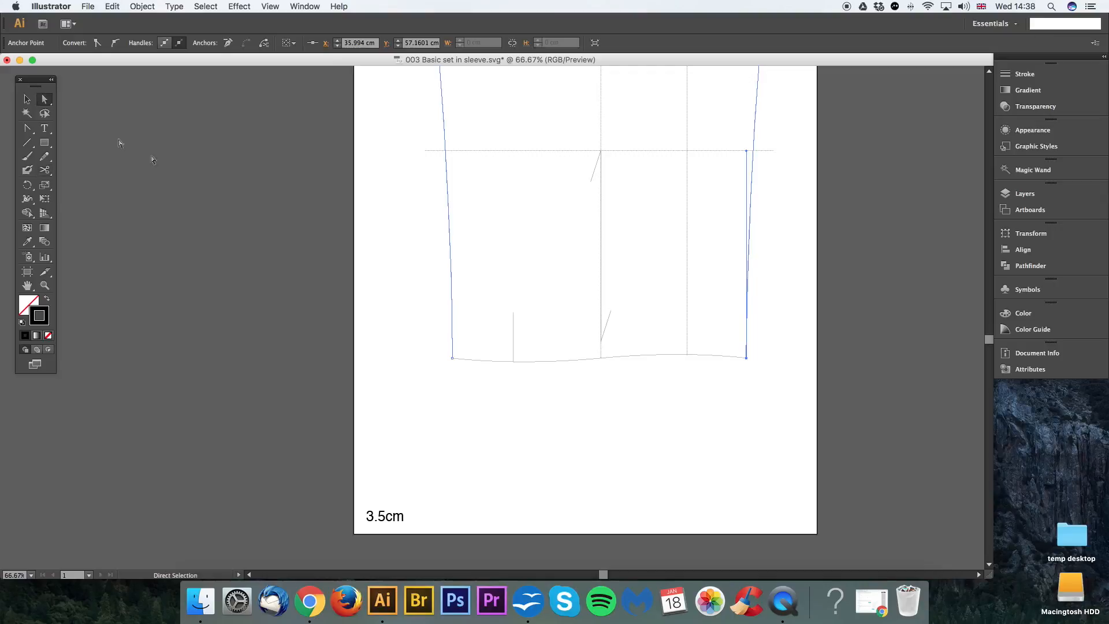
Step: Measure the length of the separated hem path with Document Info set to Objects, followed by the remaining sleeve outline
click(723, 372)
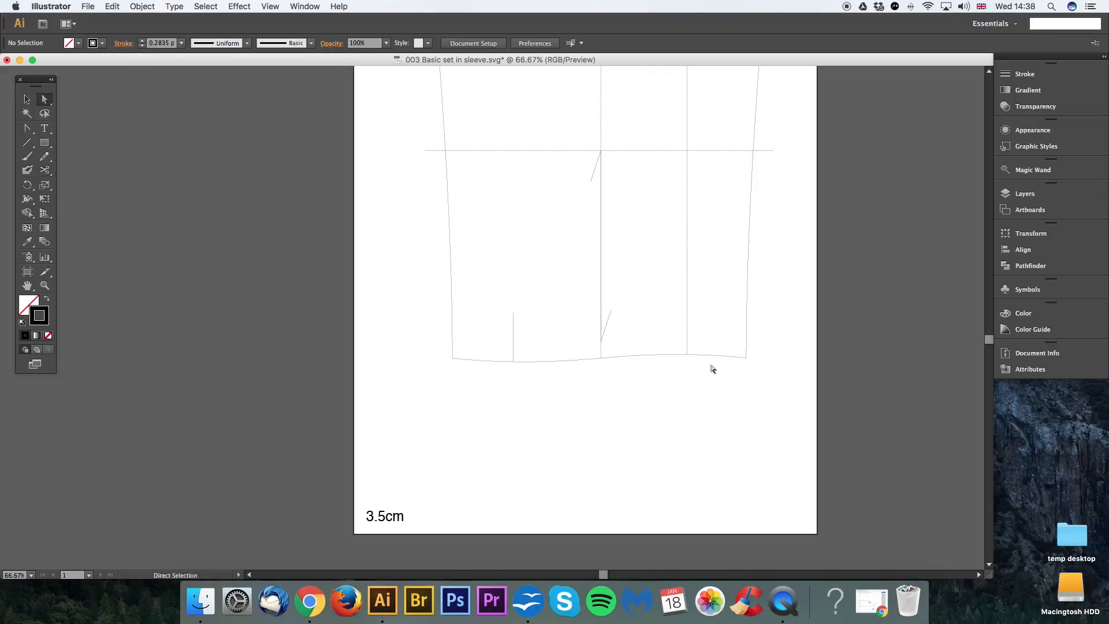
click(707, 357)
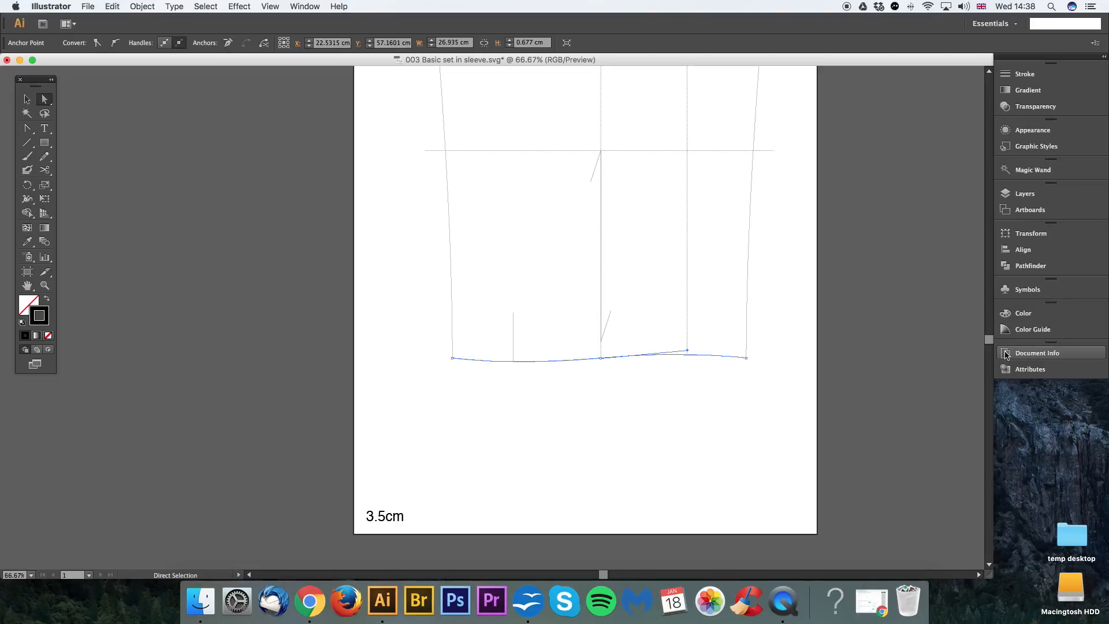
click(318, 7)
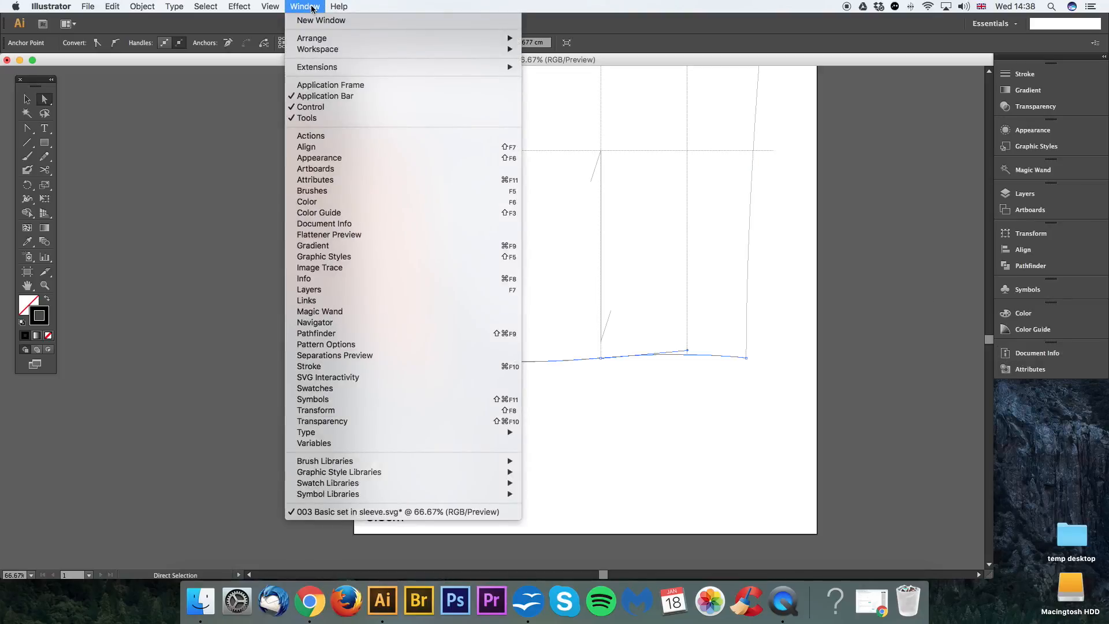
click(315, 225)
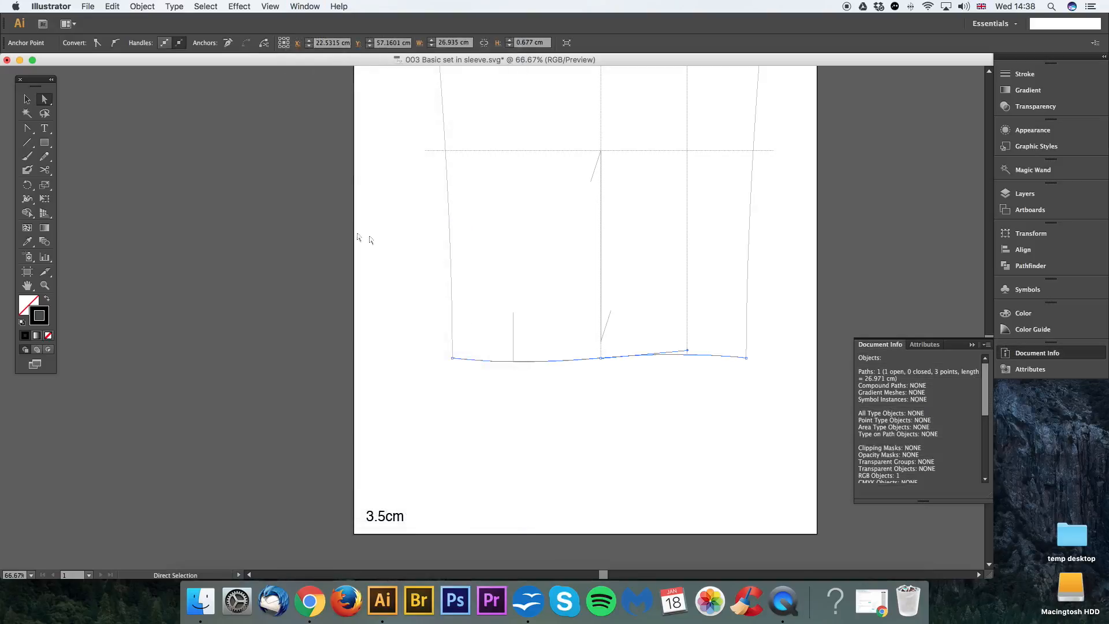
click(987, 345)
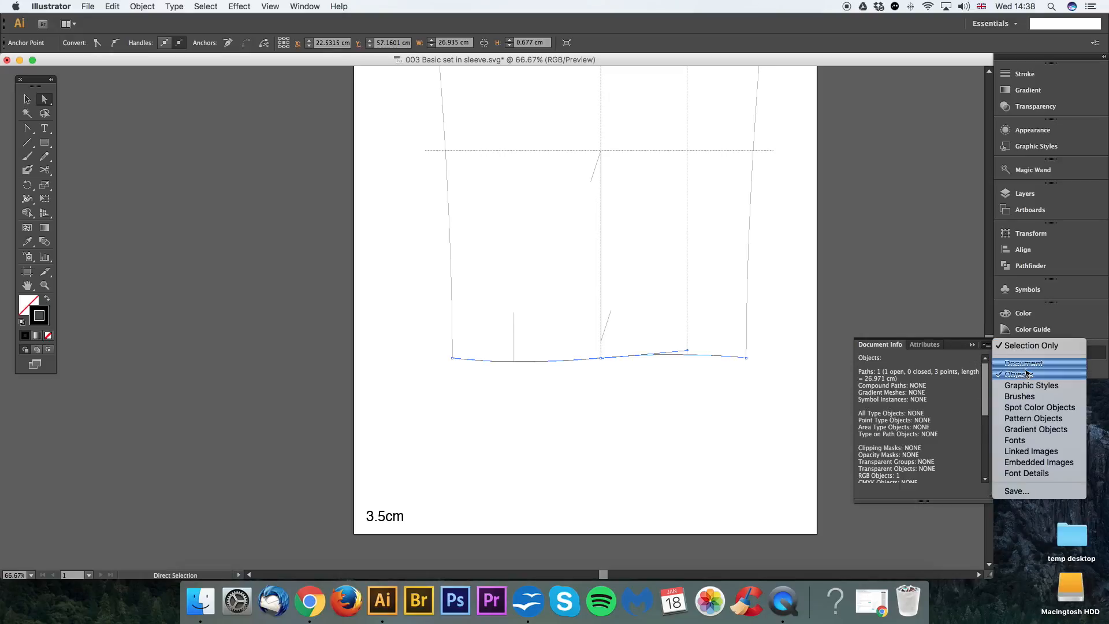
click(1009, 377)
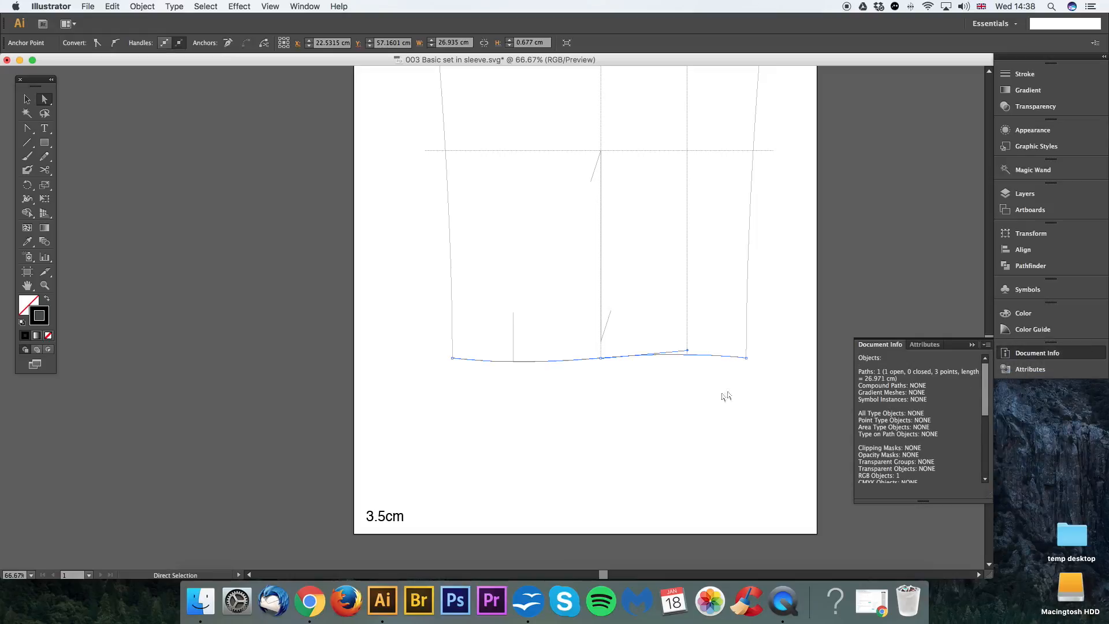
click(747, 332)
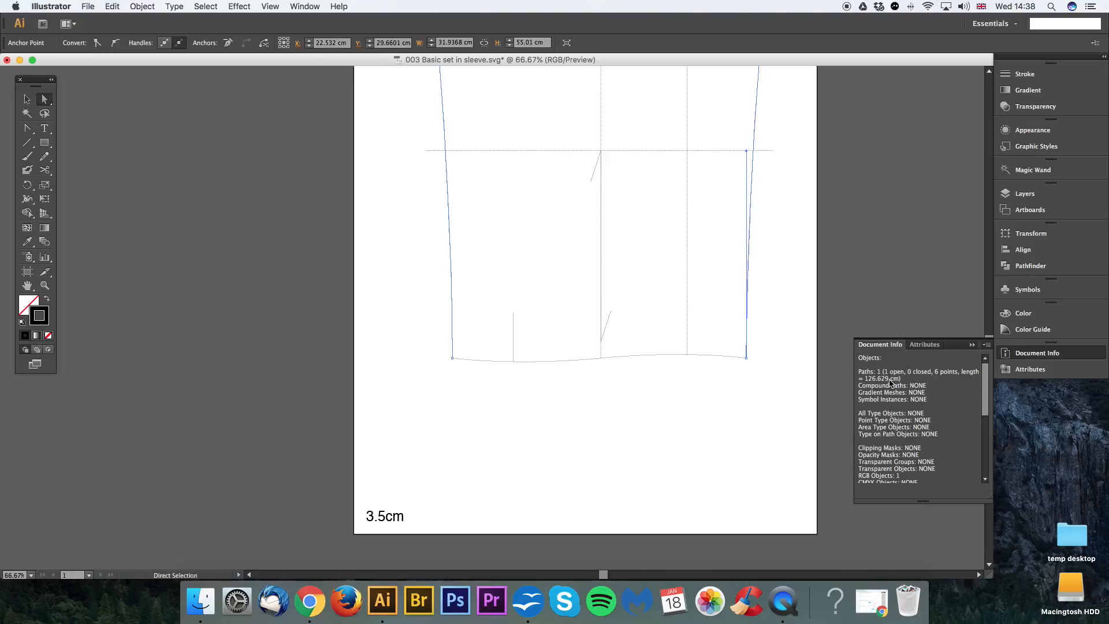
Step: Recheck the hem path's length and create a 26.91 by 3.5 cm cuff rectangle below the sleeve
click(732, 358)
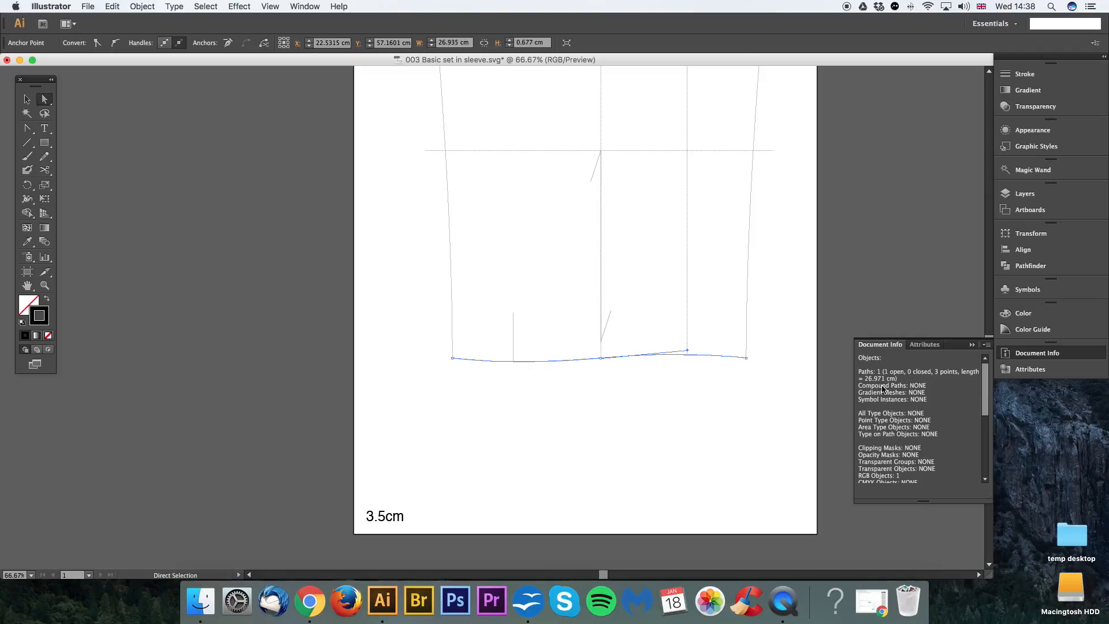
click(618, 400)
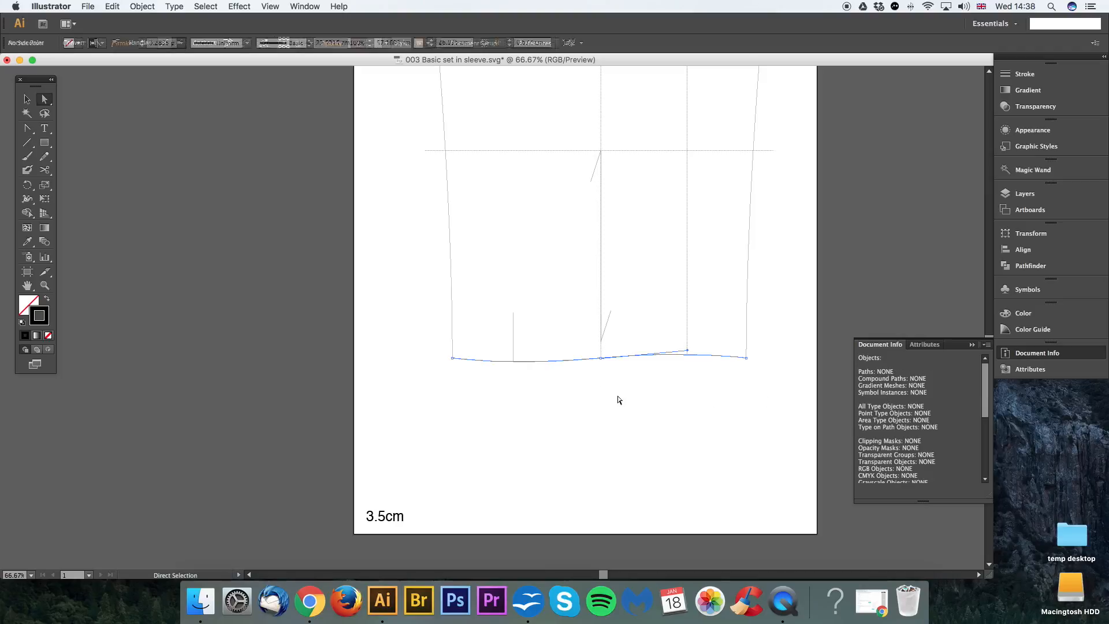
click(45, 143)
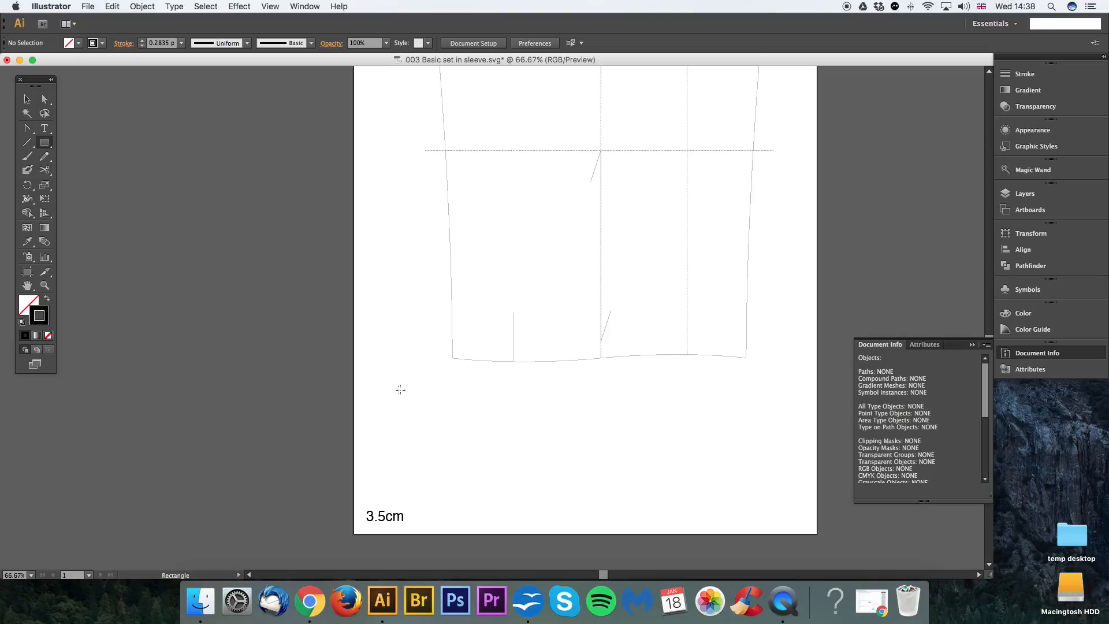
drag(45, 144, 79, 142)
click(410, 408)
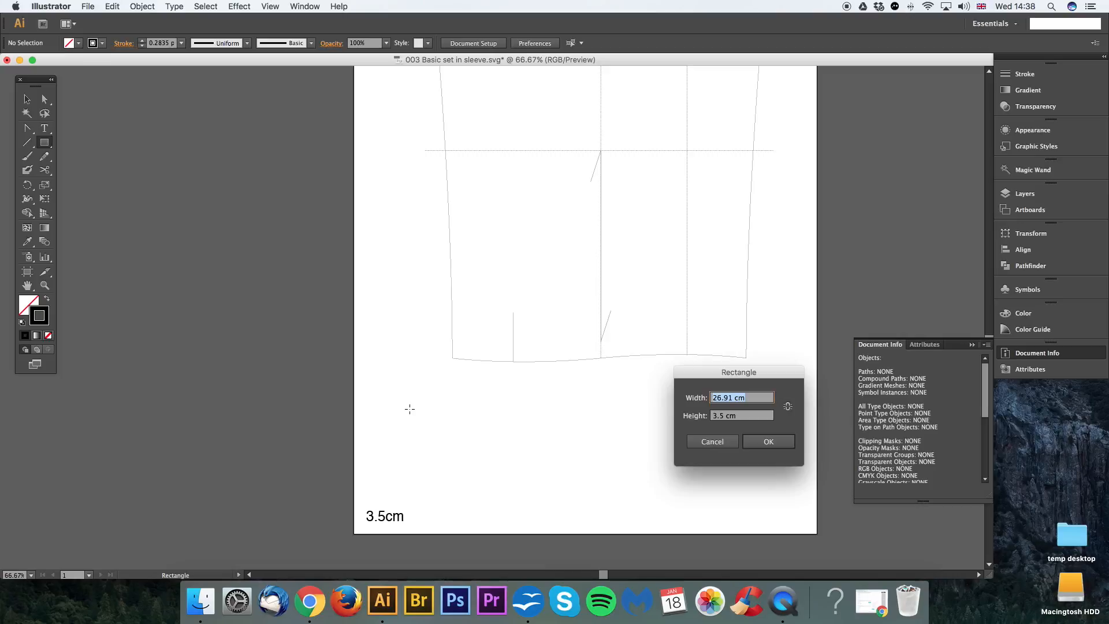
click(733, 397)
click(759, 446)
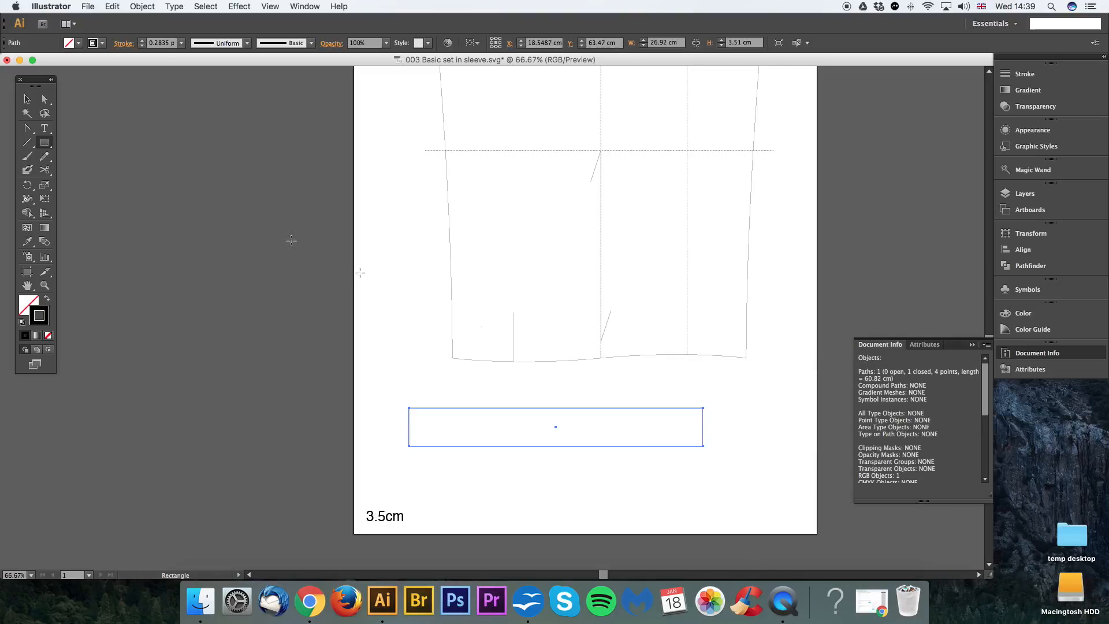
Step: Move the cuff rectangle directly beneath the hem, lining its ends up with the hem corners
click(27, 99)
click(681, 397)
drag(683, 409, 727, 369)
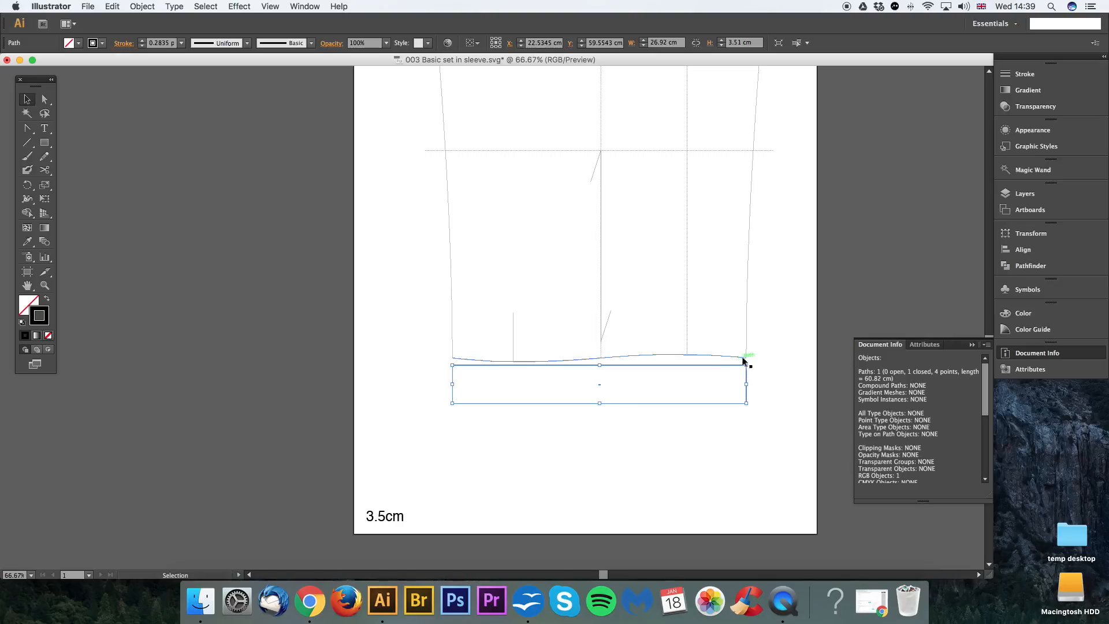
drag(519, 362, 545, 365)
key(super+z)
Step: Move the cuff rectangle so it starts at the placket line, and place a copy end to end on its left side
click(509, 365)
click(491, 378)
drag(598, 403, 306, 394)
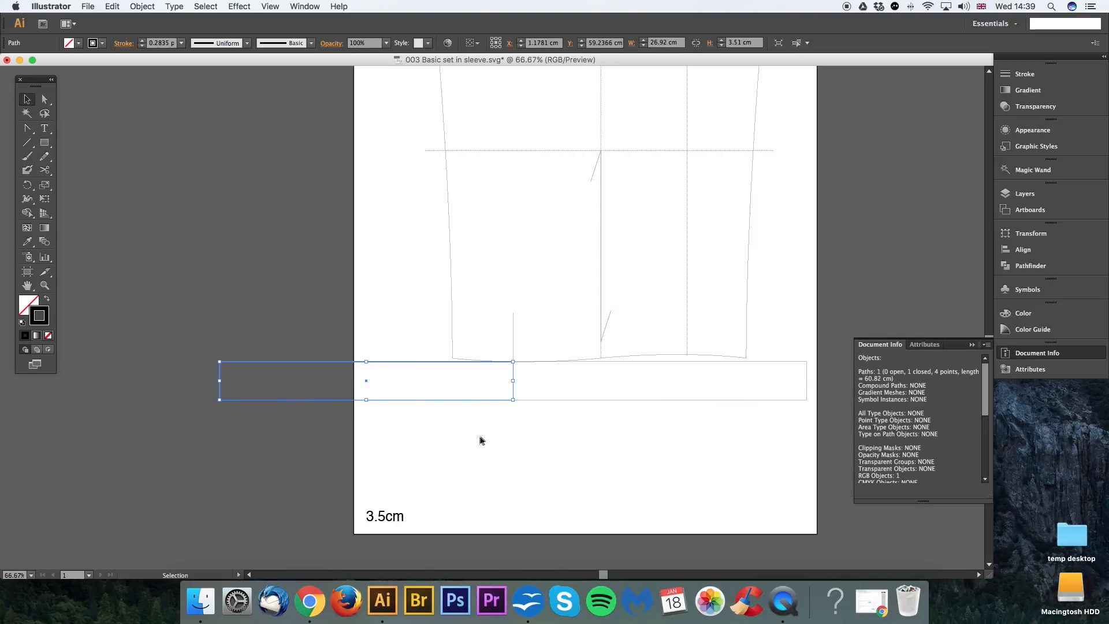
click(537, 423)
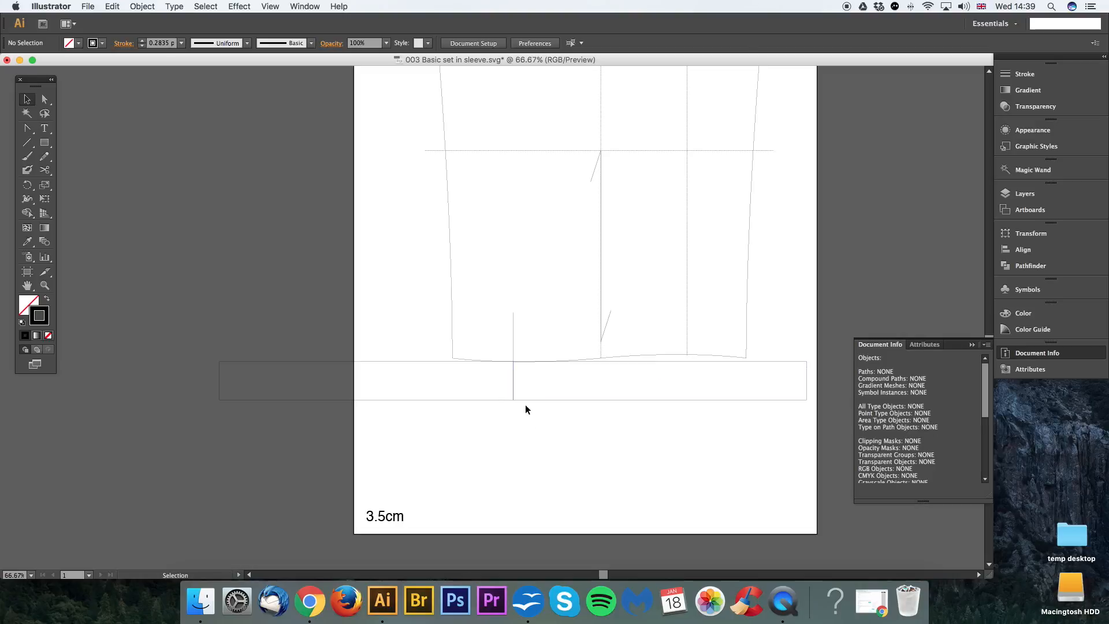
Step: Rotate the left cuff copy slightly about the placket point so its outer end tilts upward
click(495, 400)
key(r)
click(513, 363)
drag(443, 435, 436, 431)
key(v)
click(491, 438)
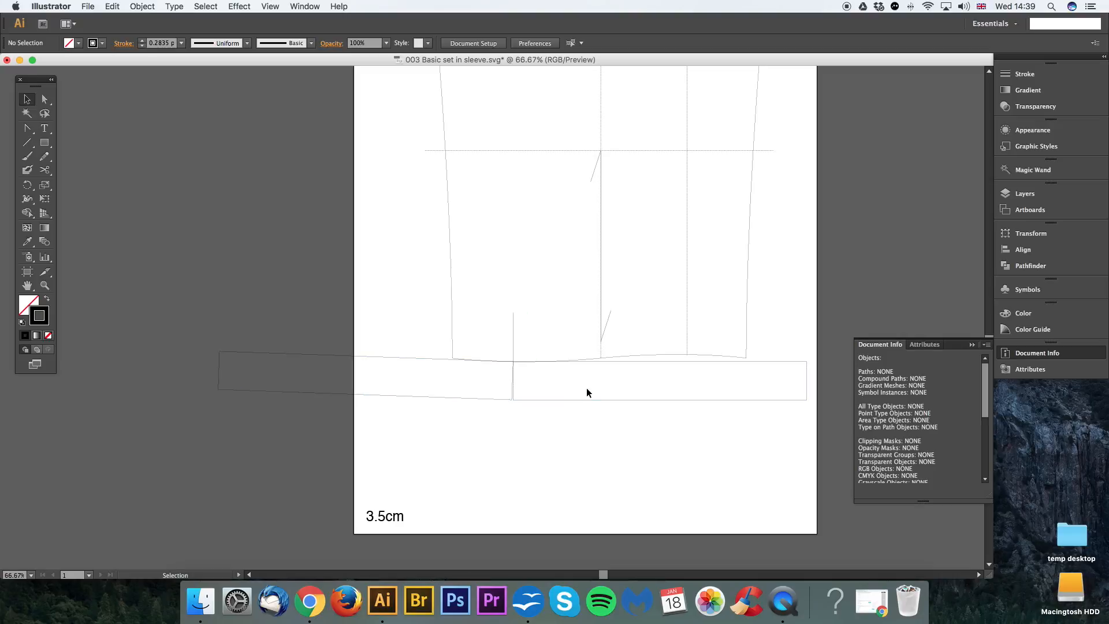
Step: Slide the tilted cuff copy over the start of the other cuff and add two button circles in the overlap
drag(493, 399, 515, 401)
click(46, 143)
drag(70, 147, 80, 171)
mouse_move(526, 372)
mouse_down()
mouse_move(535, 376)
mouse_move(526, 390)
mouse_up()
key(v)
click(555, 428)
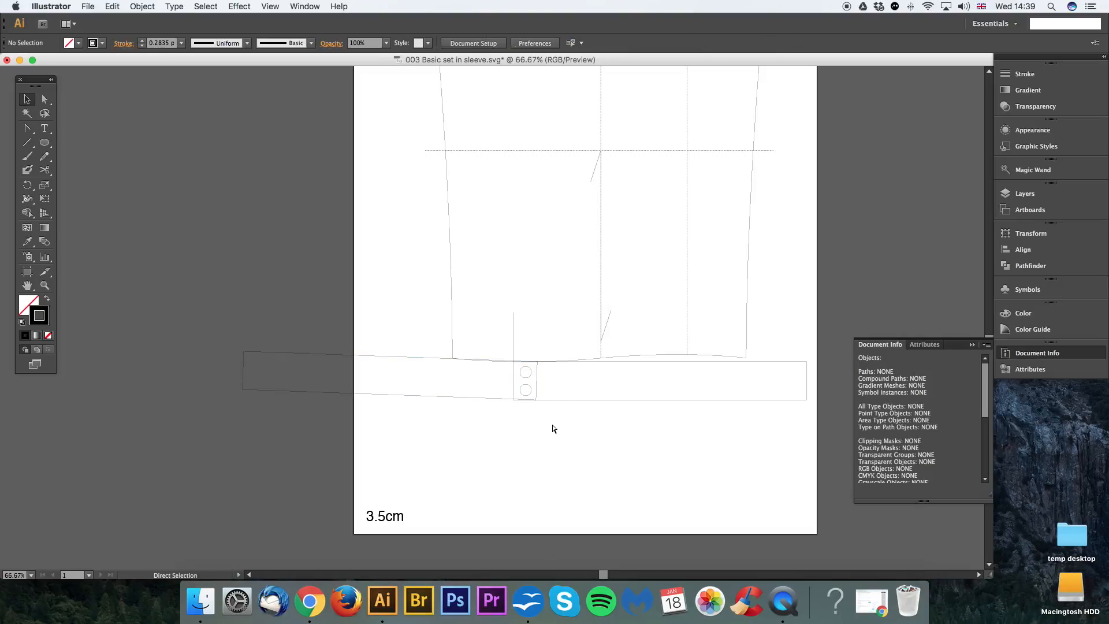
Step: Undo the button circles, overlap and tilted copy, and move the remaining cuff rectangle clear below the hem
key(super+z)
key(super+z)
key(super+z)
key(super+z)
click(561, 426)
drag(590, 400, 562, 426)
key(a)
scroll(534, 376, left, 2)
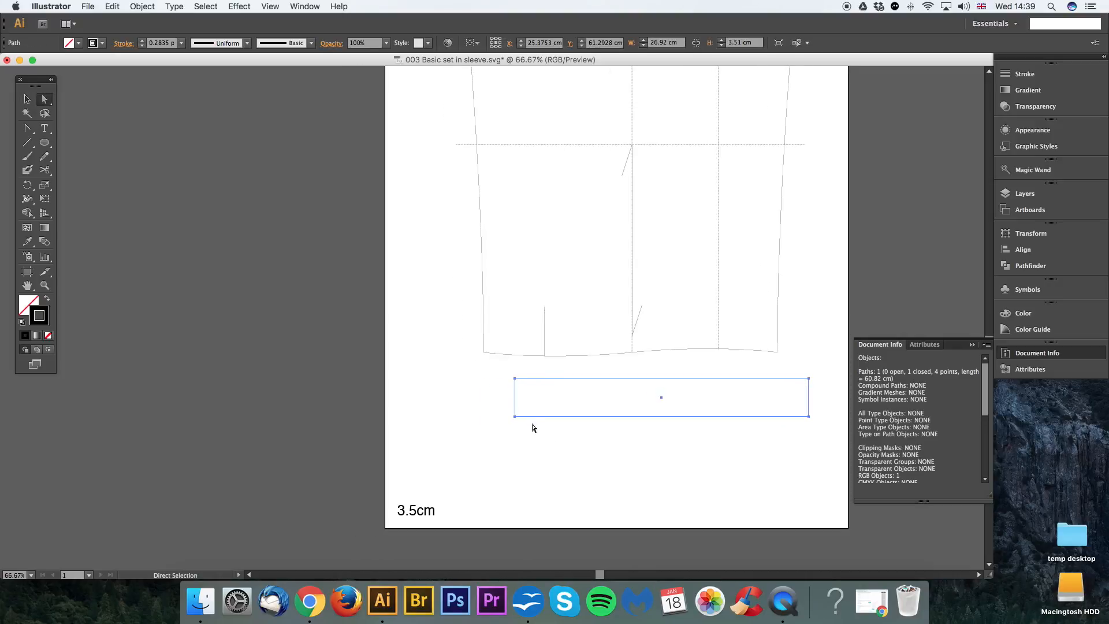
click(473, 396)
click(515, 389)
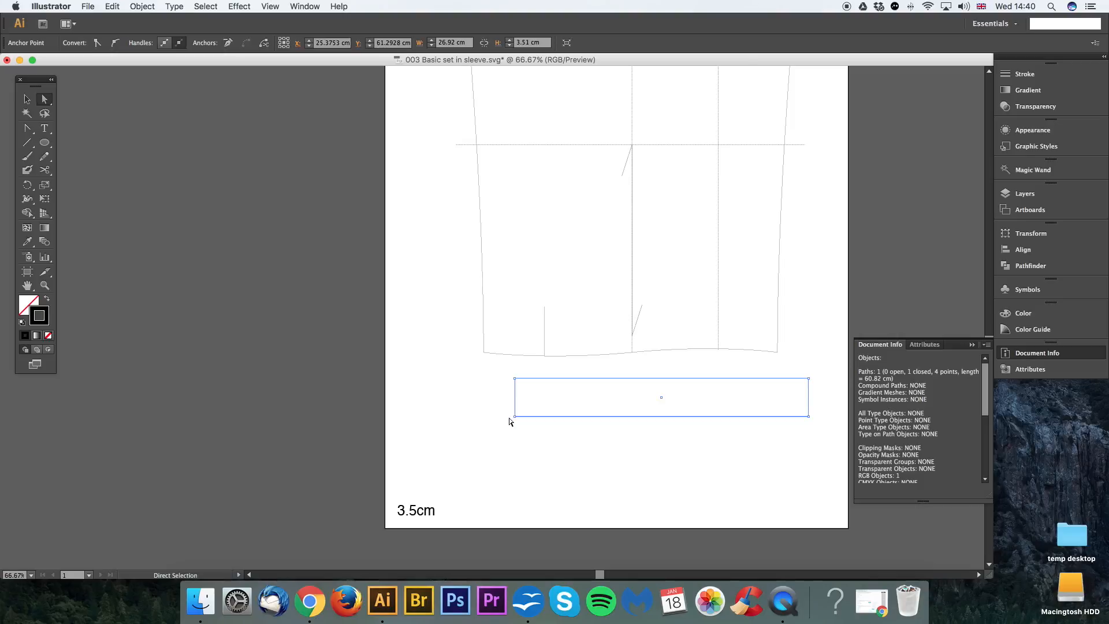
click(534, 434)
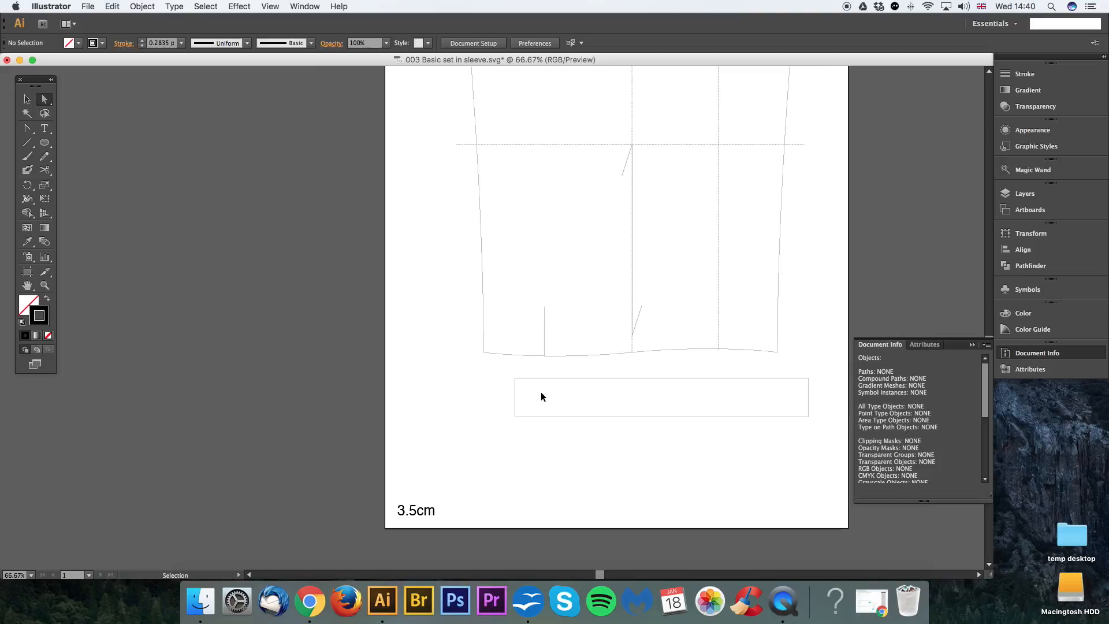
Step: Draw a vertical line about 0.92 cm long down from the cuff rectangle's upper left corner
key(super+equal)
click(516, 380)
click(275, 284)
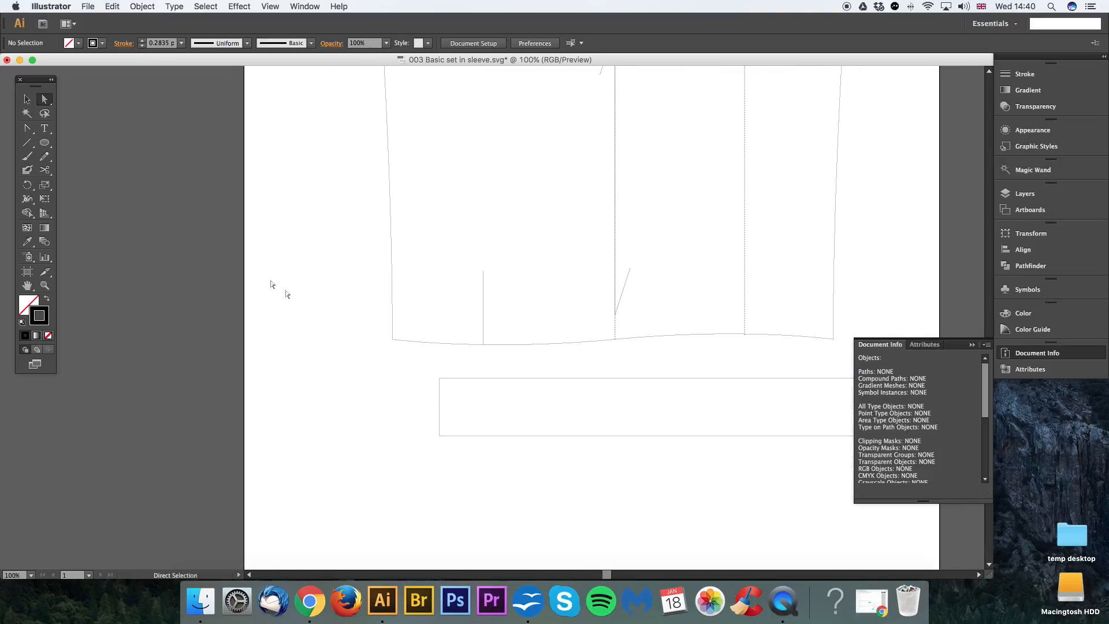
click(28, 146)
drag(439, 378, 440, 395)
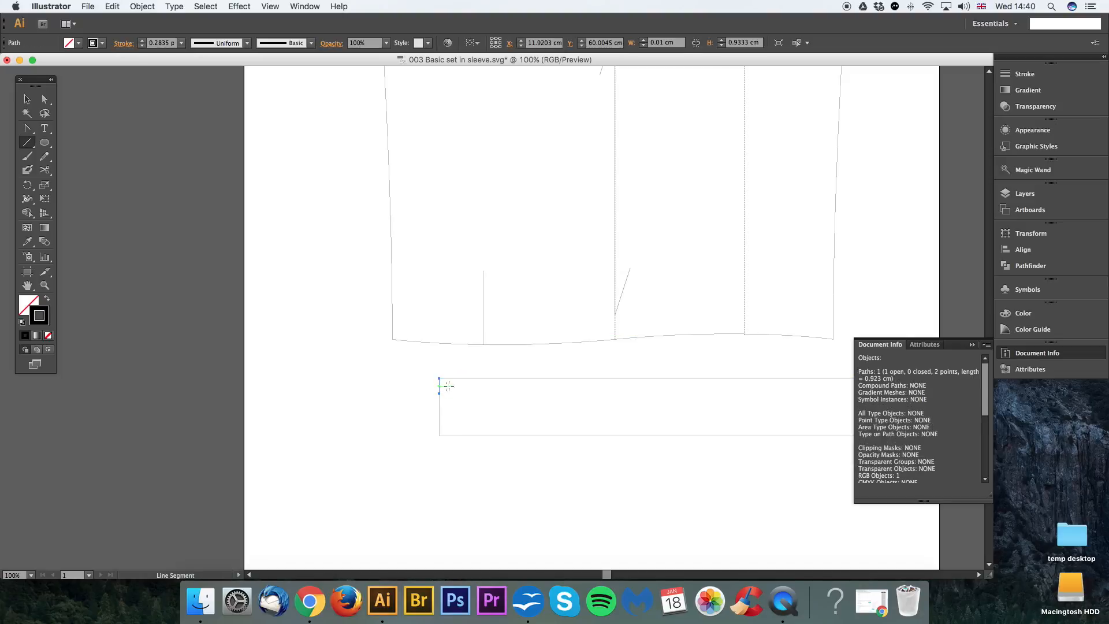
Step: Give the short corner line a 1 pt stroke in cyan (00d7e4)
click(1023, 76)
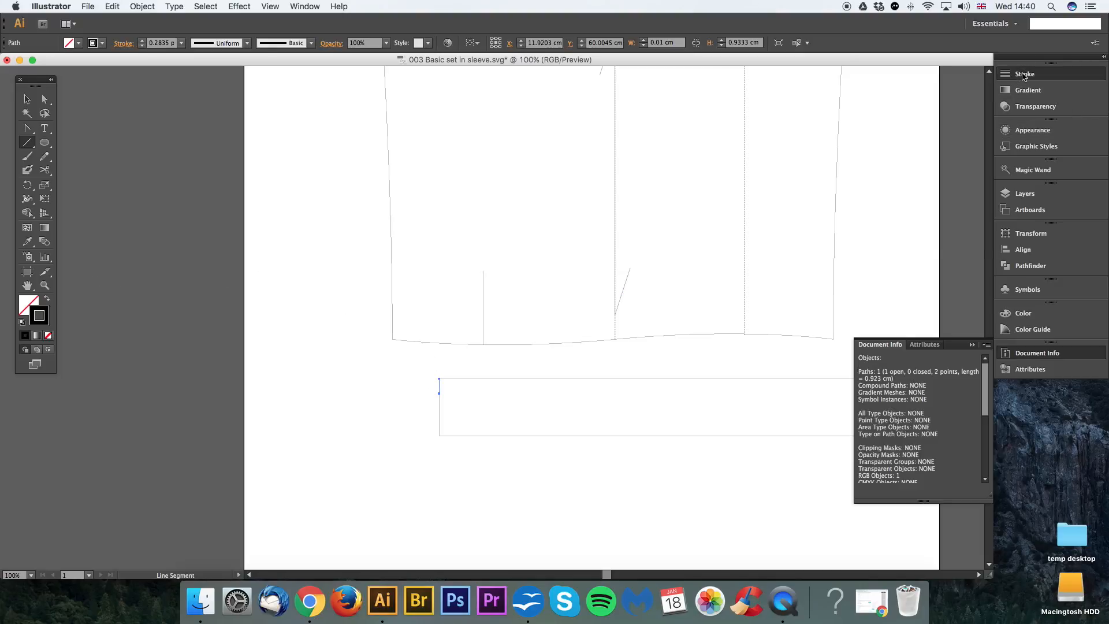
text(1)
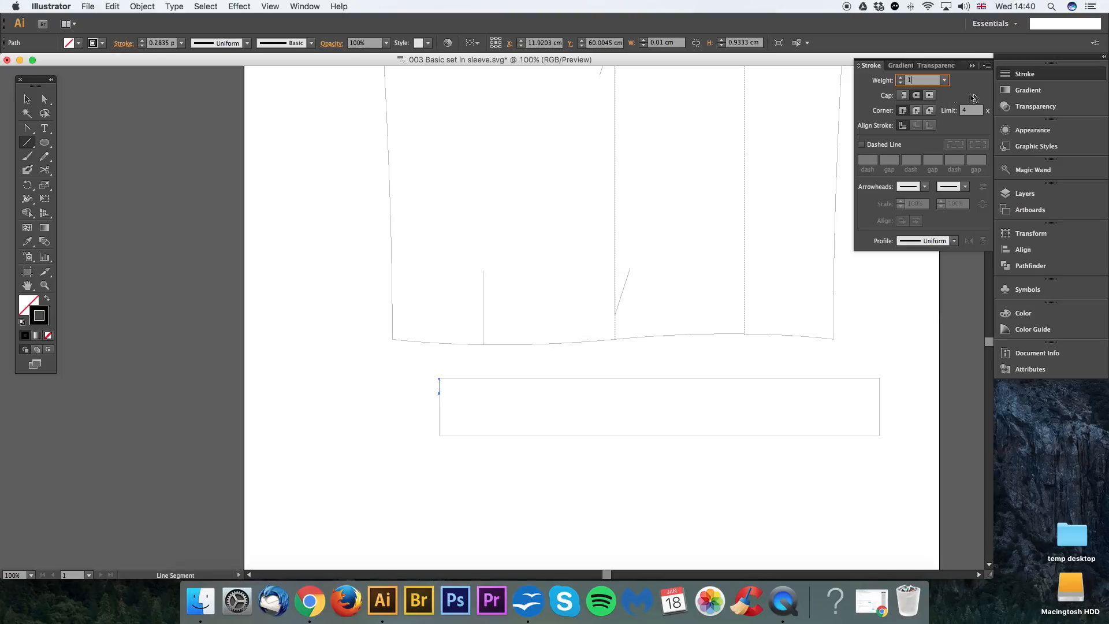
key(Return)
double_click(46, 322)
click(825, 236)
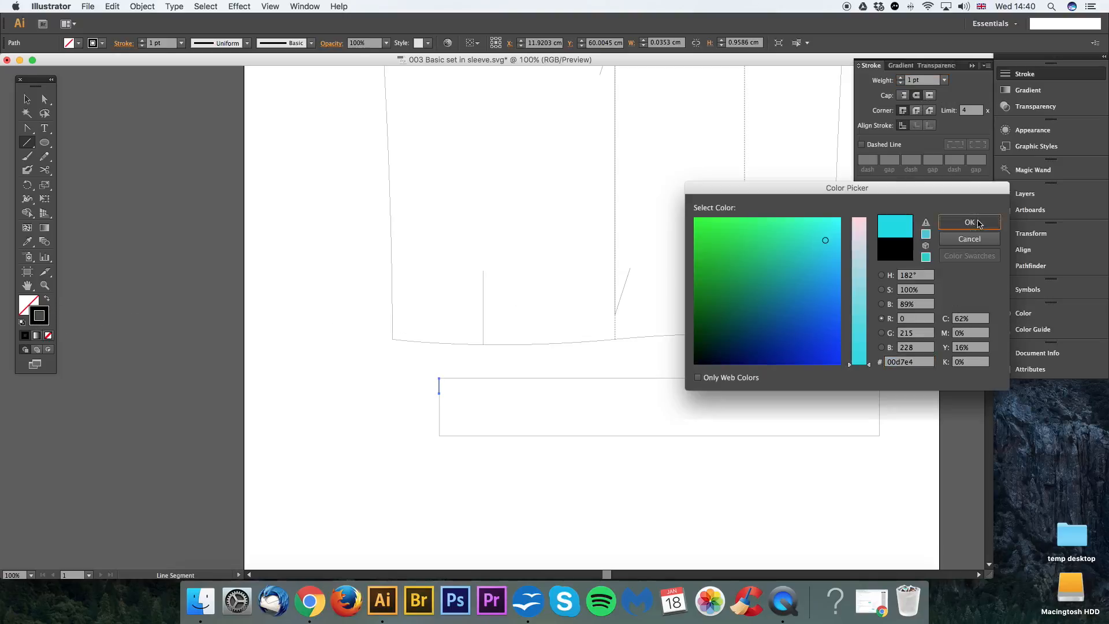
click(976, 221)
click(49, 102)
click(383, 391)
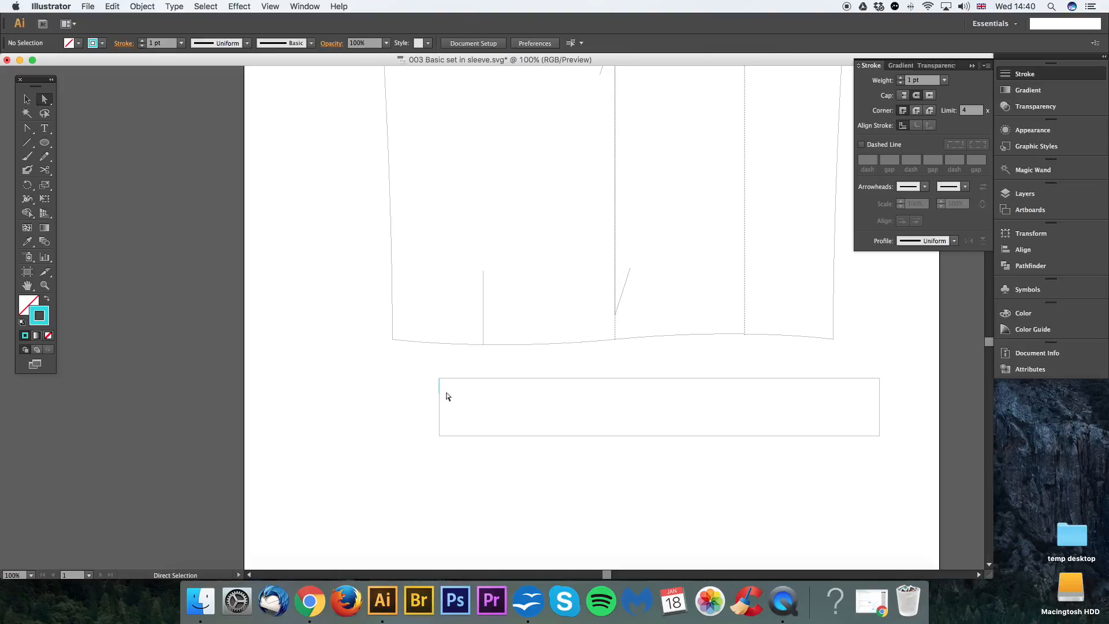
Step: Copy the cyan mark and align the copy with the cuff rectangle's lower left corner
key(v)
drag(467, 404, 424, 374)
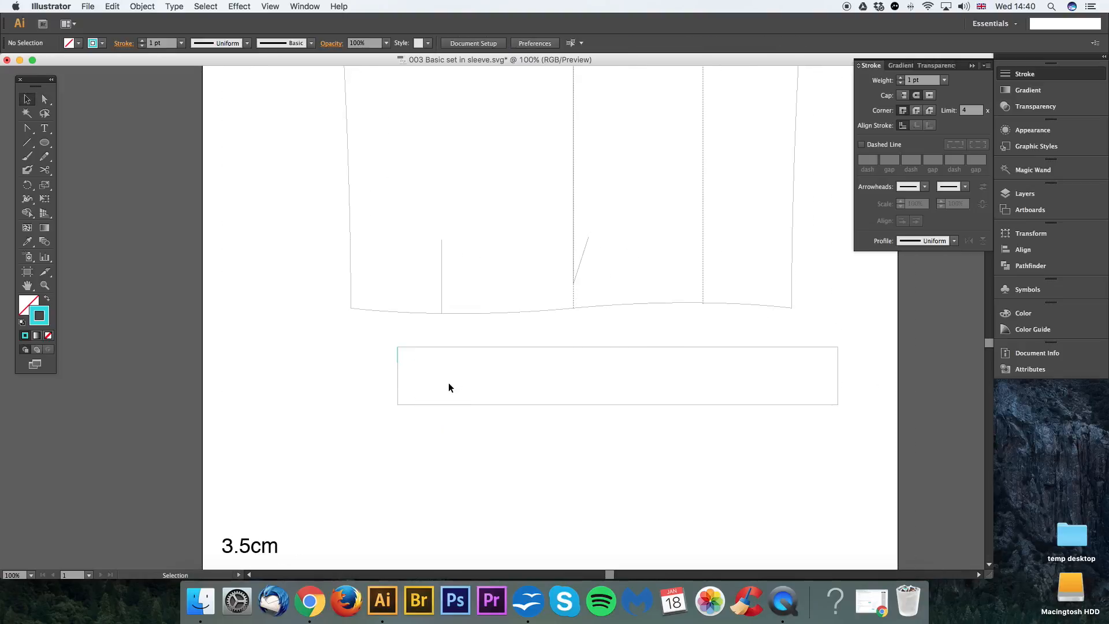
click(397, 352)
key(super+c)
key(super+v)
click(506, 331)
drag(493, 320, 400, 402)
key(super+equal)
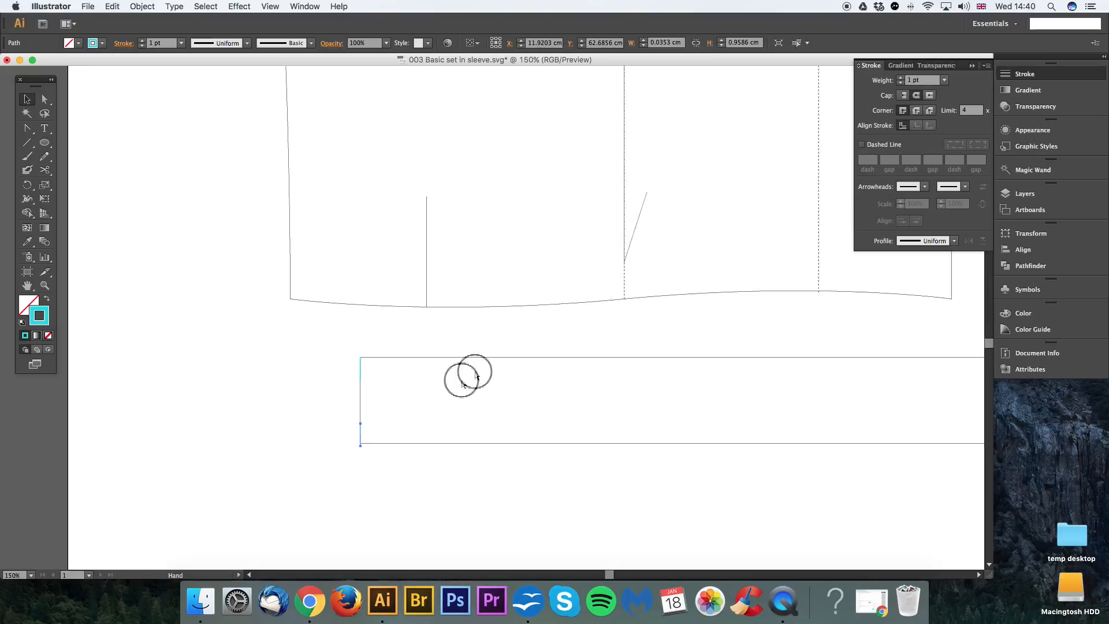
mouse_move(500, 354)
mouse_down()
mouse_move(539, 344)
mouse_move(501, 354)
mouse_up()
click(566, 322)
drag(612, 334, 524, 348)
key(super+minus)
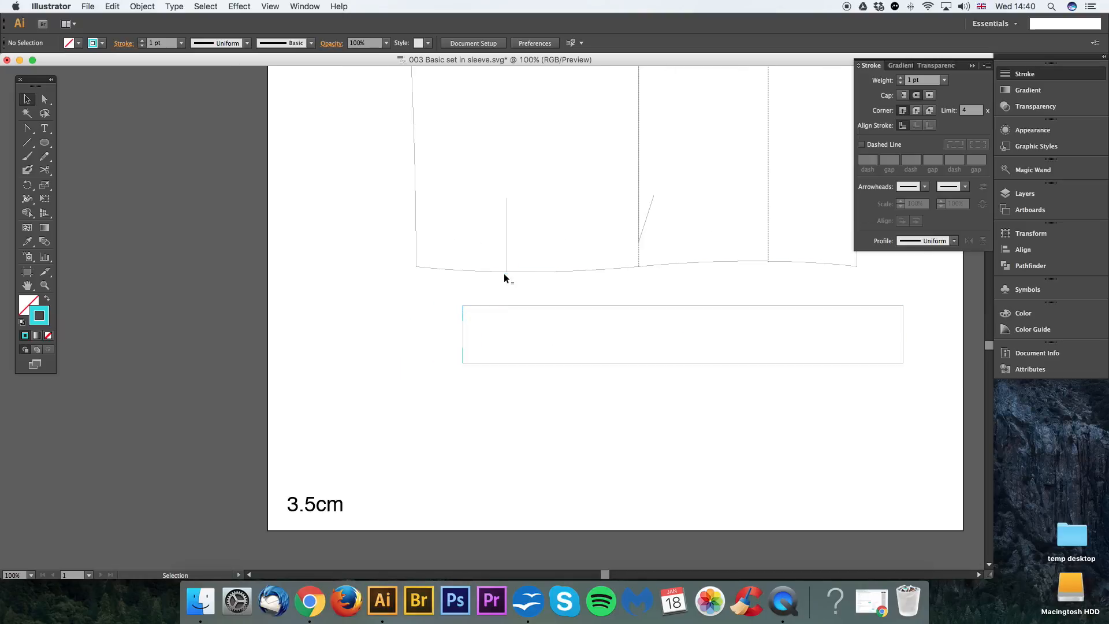
Step: Extend the cuff by moving its left edge -2 cm horizontally and 0 cm vertically
key(a)
click(465, 338)
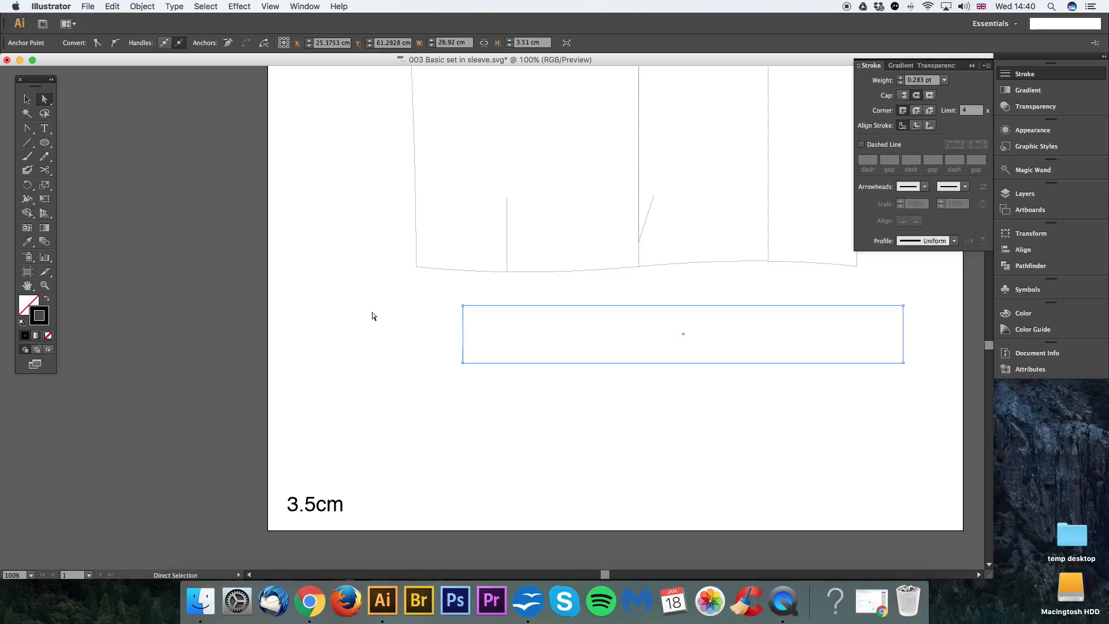
click(373, 316)
click(462, 334)
key(Return)
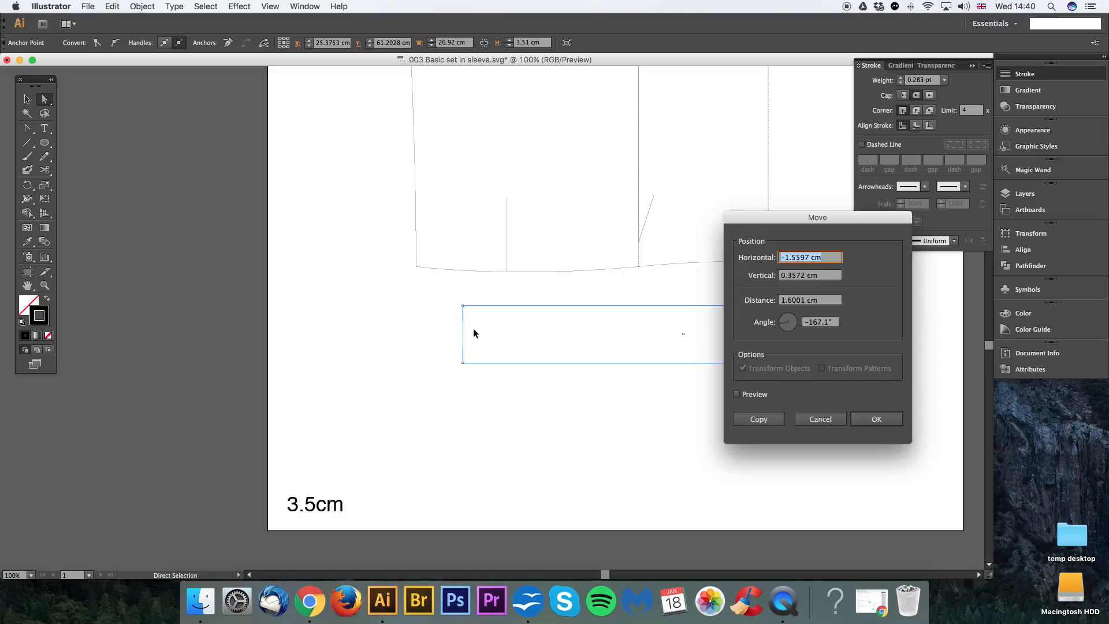
text(-2)
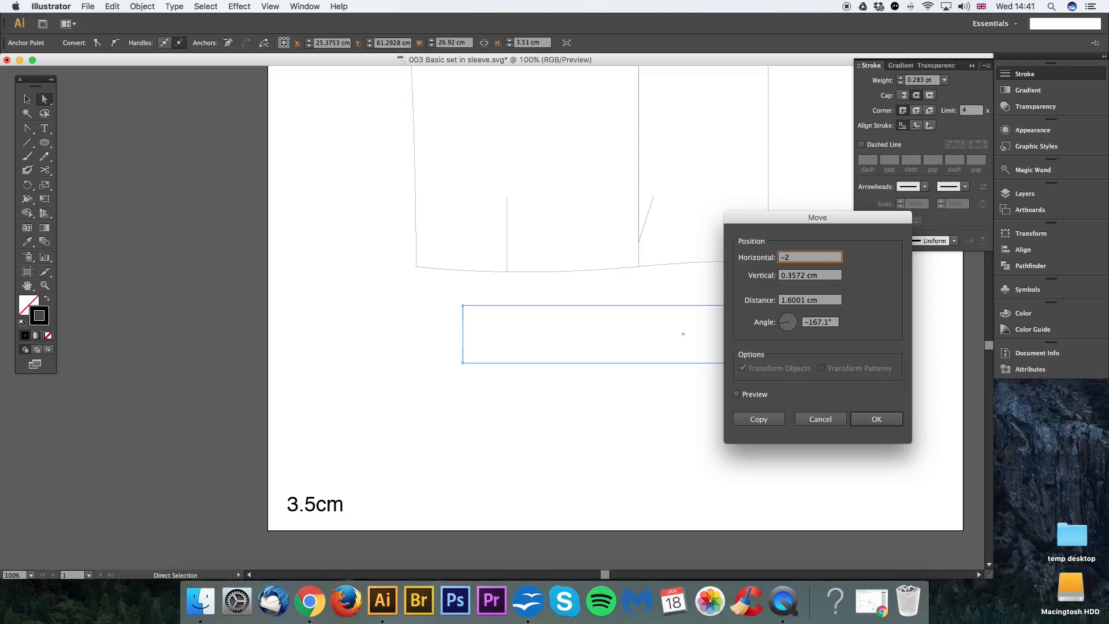
key(Tab)
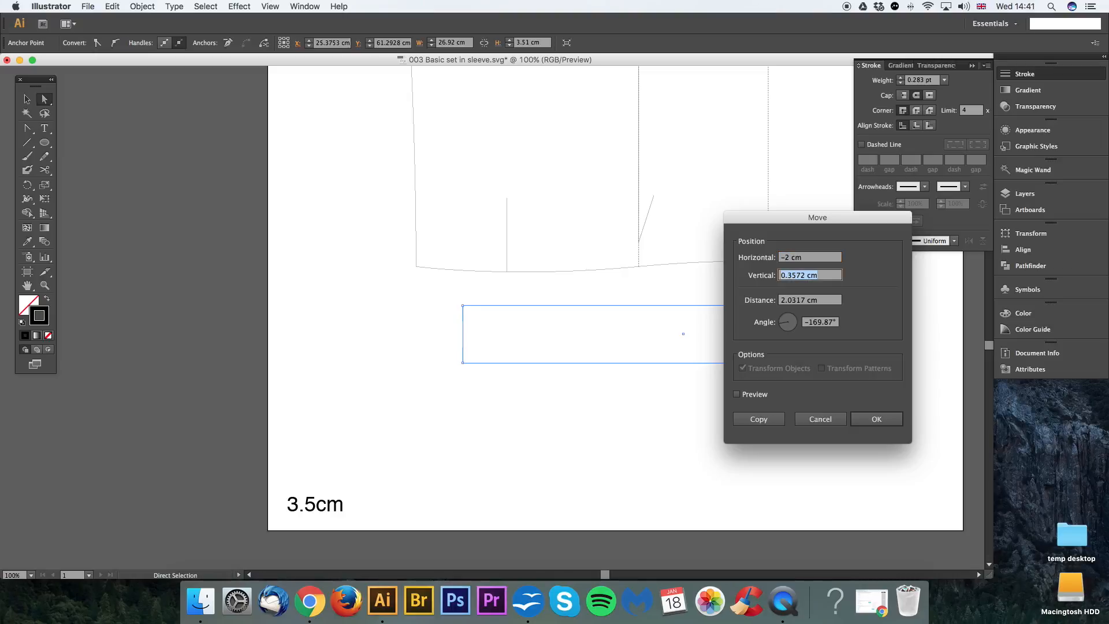
text(0)
click(738, 395)
drag(791, 222, 881, 290)
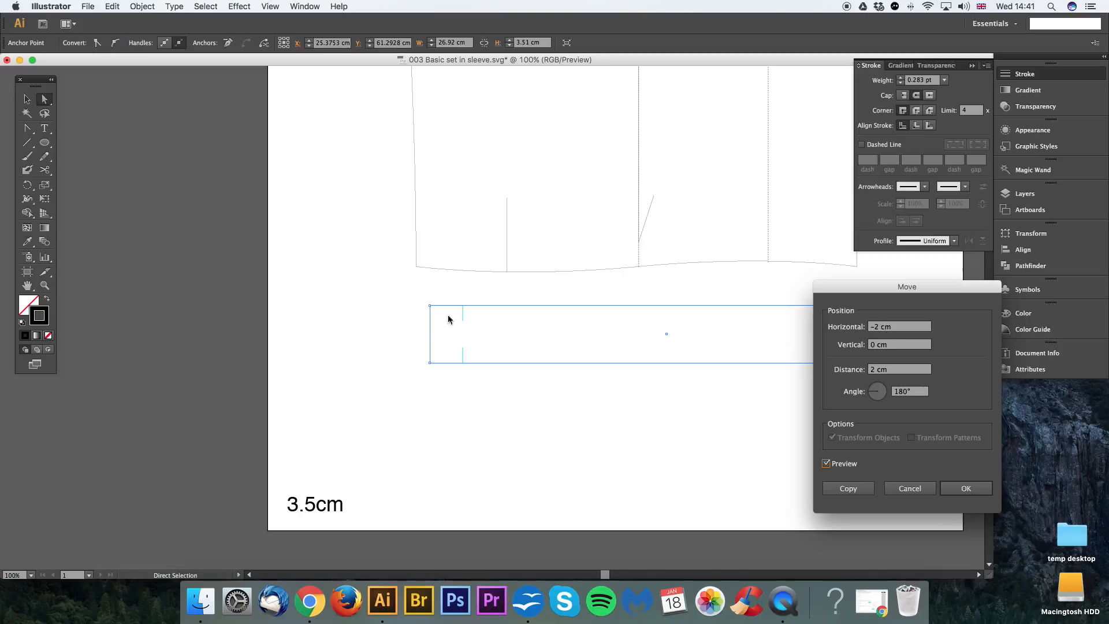
click(42, 144)
click(959, 489)
Step: Draw a button circle about 1.1 cm wide in the cuff extension and place a copy below it
click(44, 142)
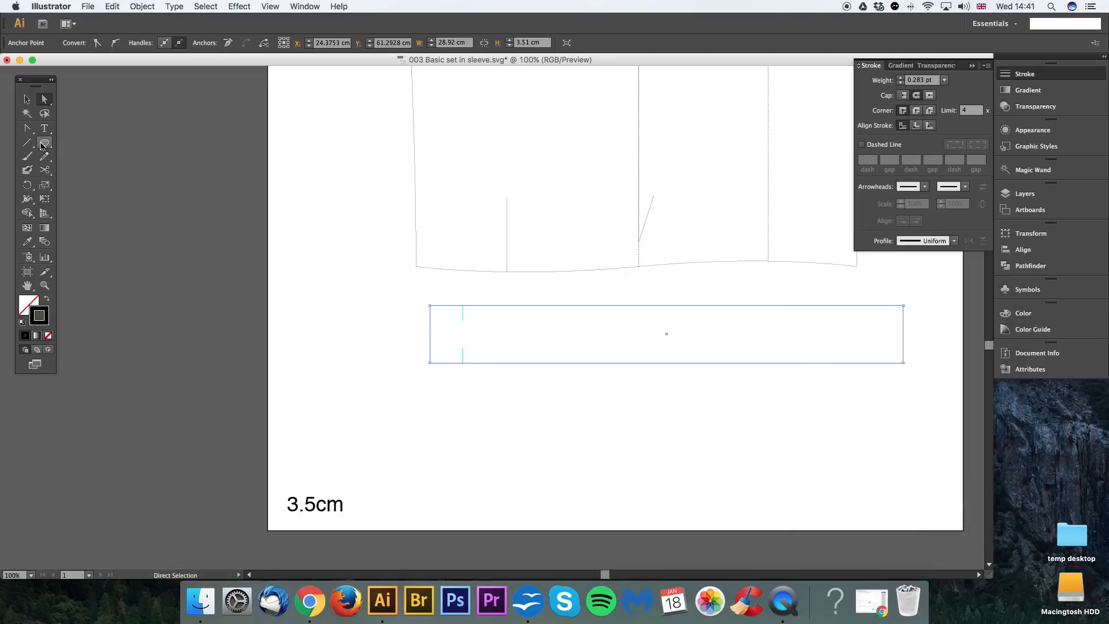
drag(446, 320, 453, 329)
key(v)
click(503, 332)
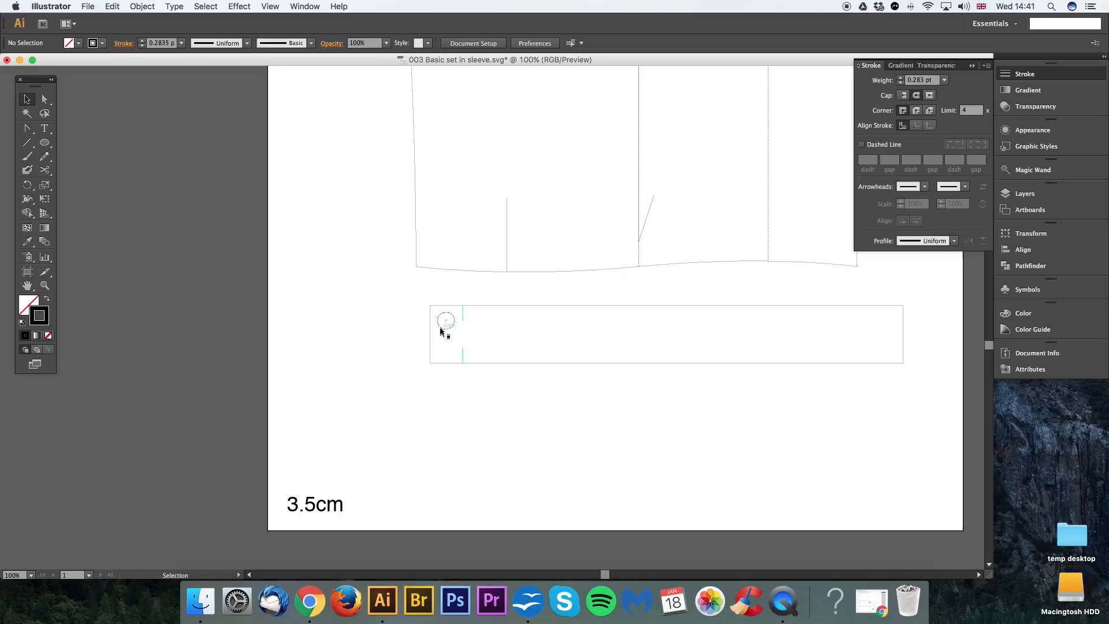
drag(445, 329, 443, 347)
key(Up)
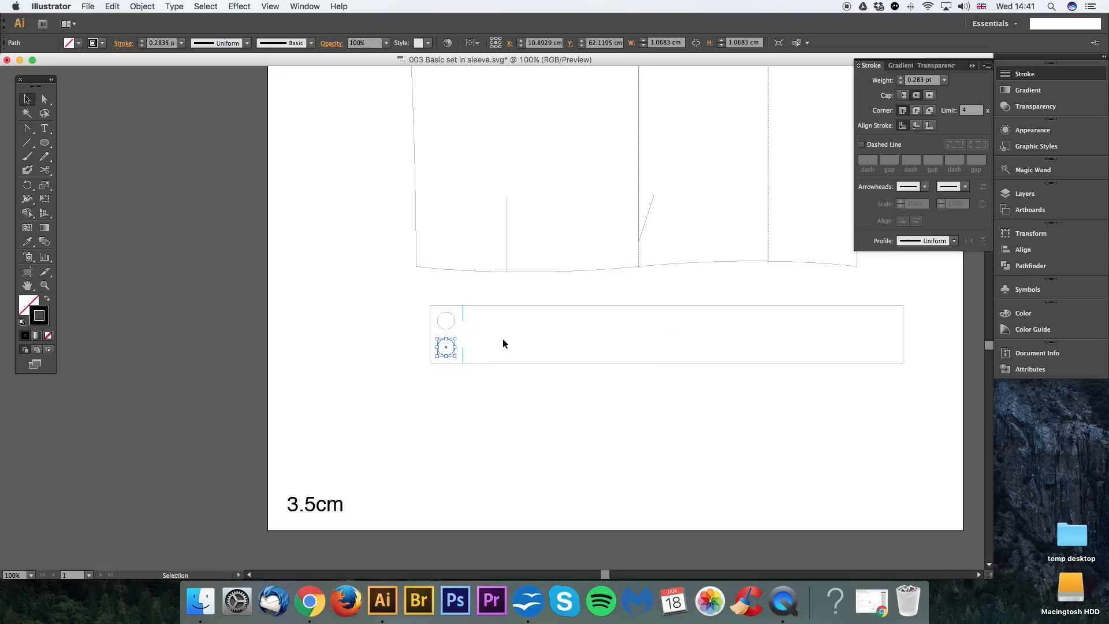
Step: Delete both button circles from the cuff extension
click(446, 329)
shift+click(453, 342)
key(Delete)
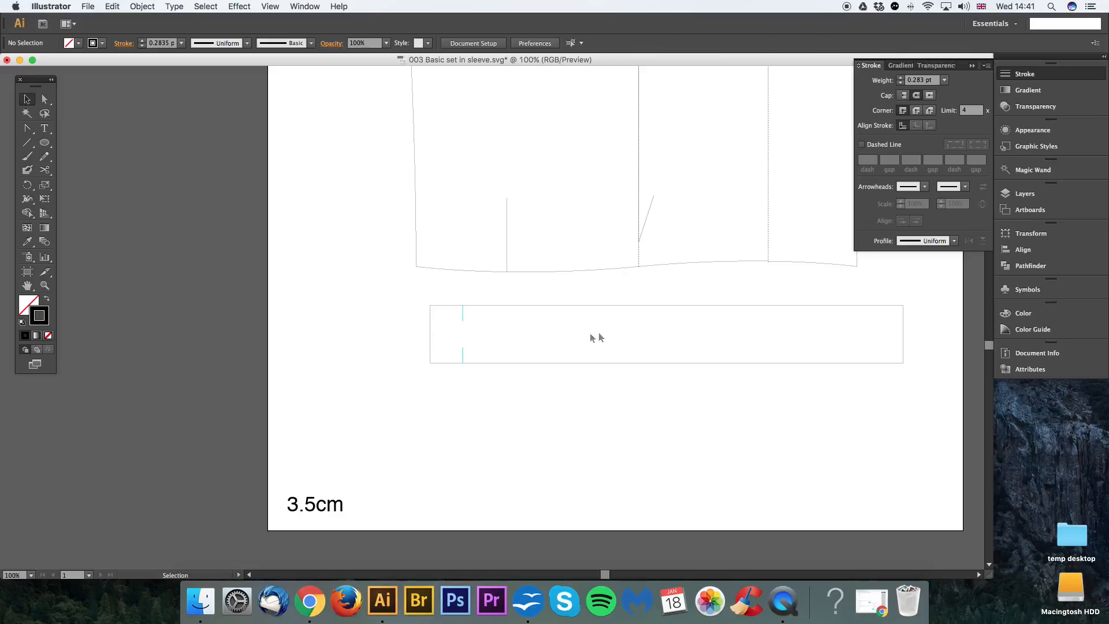
Step: Select the cuff with its cyan marks, try moving the upper mark, and undo that move
drag(592, 336, 533, 353)
key(super+minus)
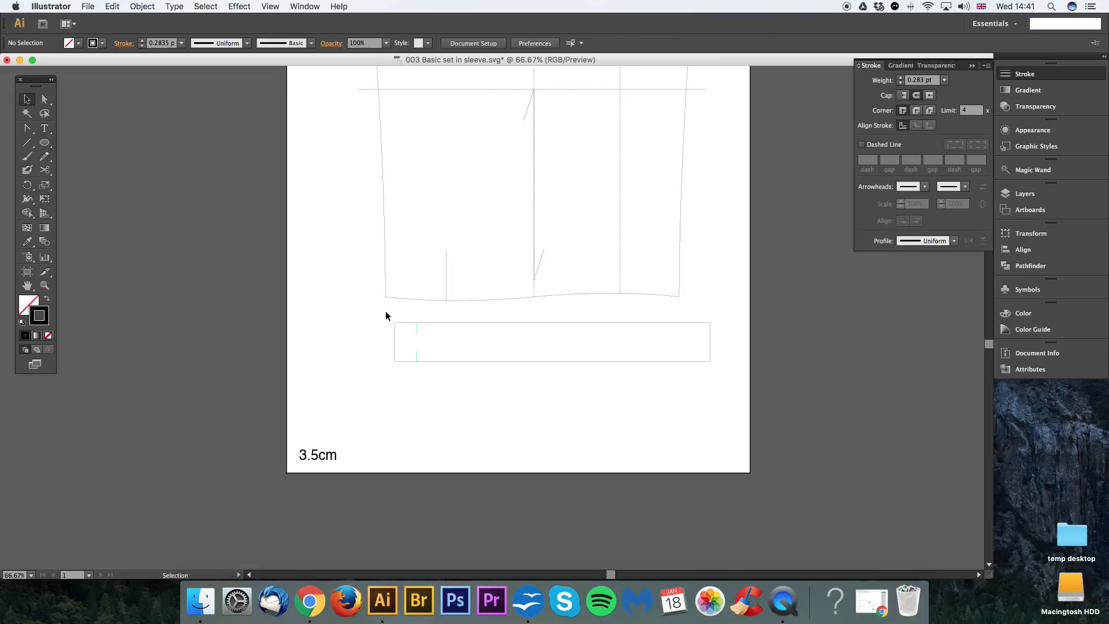
drag(402, 316, 488, 382)
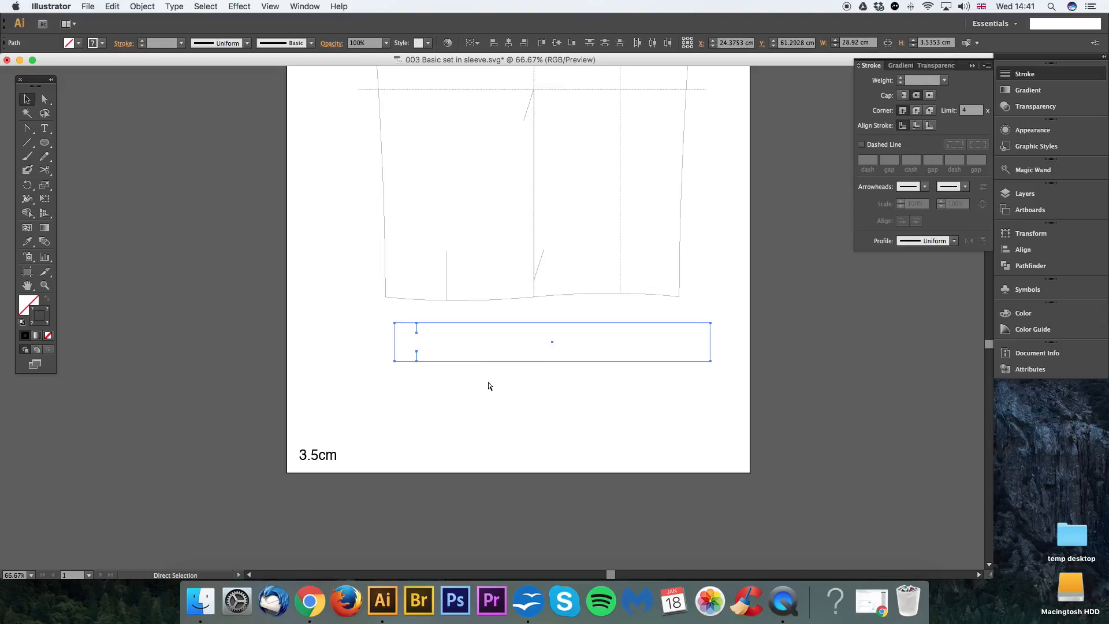
click(457, 316)
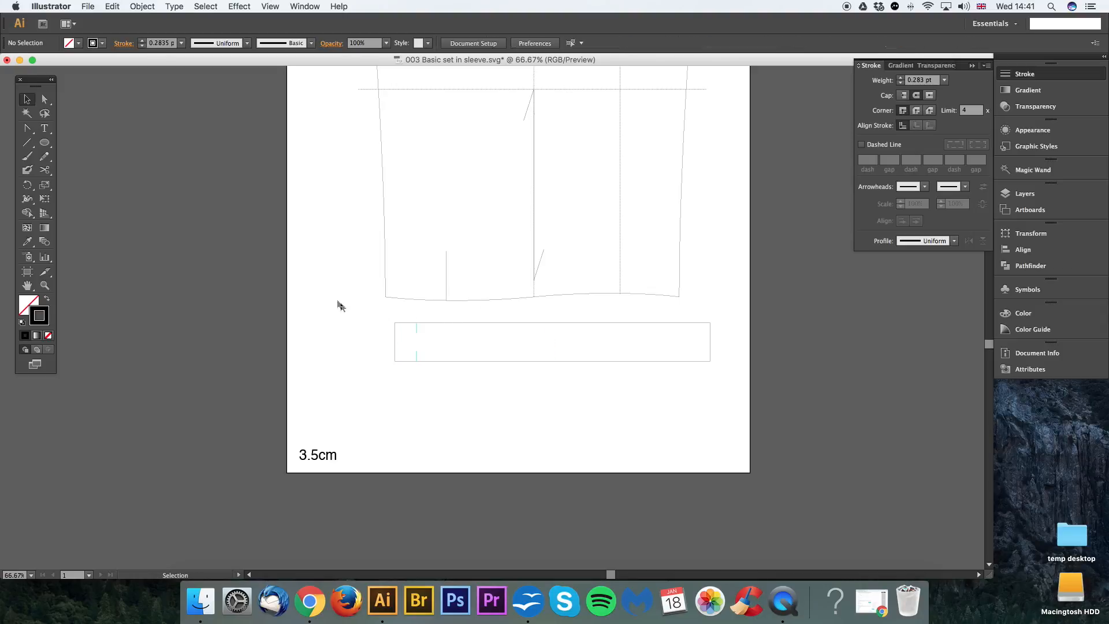
key(super+z)
click(378, 316)
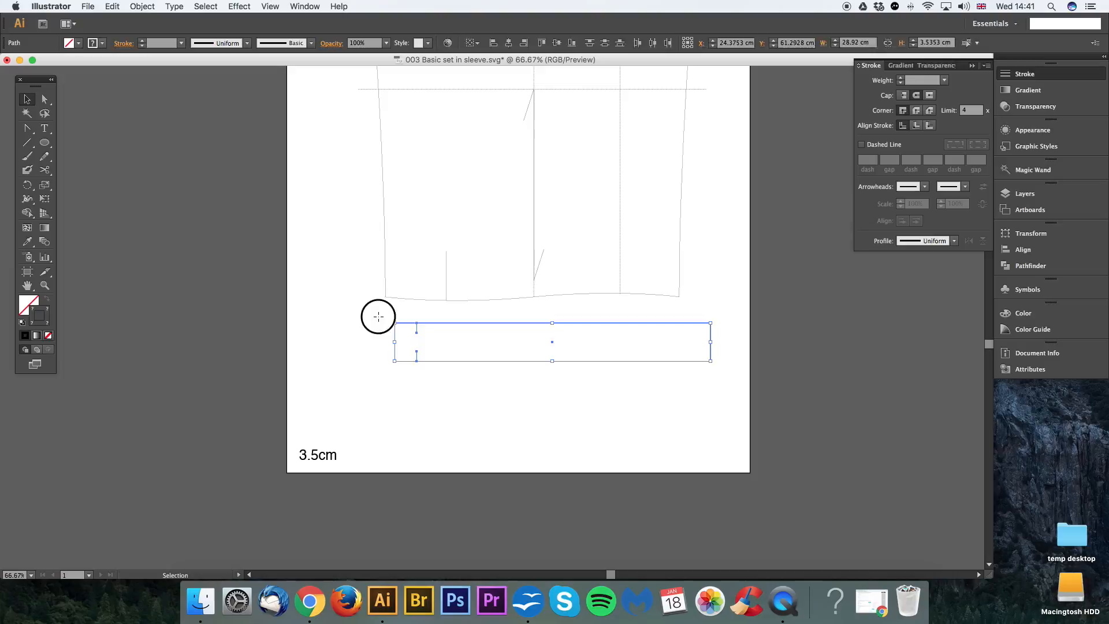
drag(417, 327, 466, 341)
key(super+z)
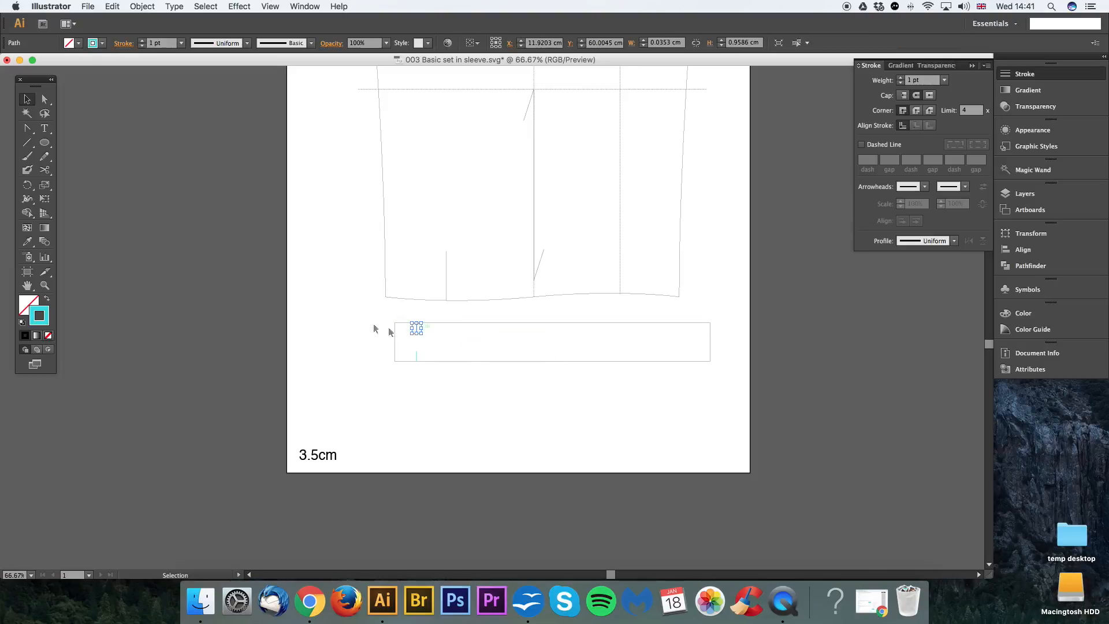
Step: Group the cuff rectangle with its two cyan marks and move the group diagonally away from the sleeve hem towards the 3.5cm note
click(382, 315)
click(393, 325)
click(373, 318)
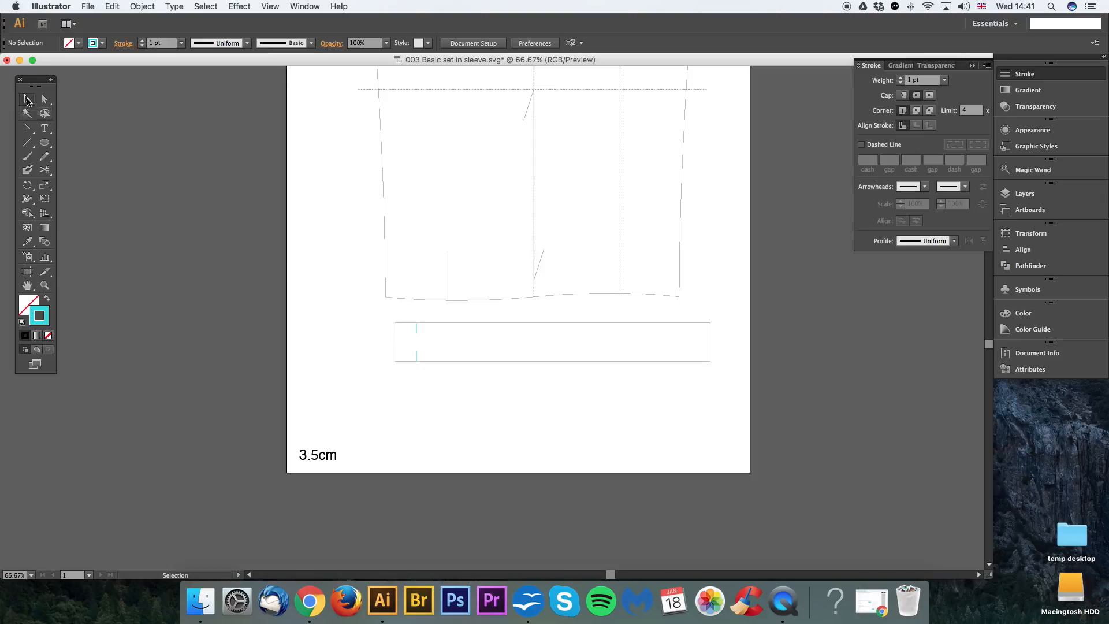
mouse_move(383, 313)
mouse_down()
mouse_move(631, 374)
mouse_move(725, 376)
mouse_up()
click(144, 7)
click(148, 45)
click(472, 396)
click(417, 331)
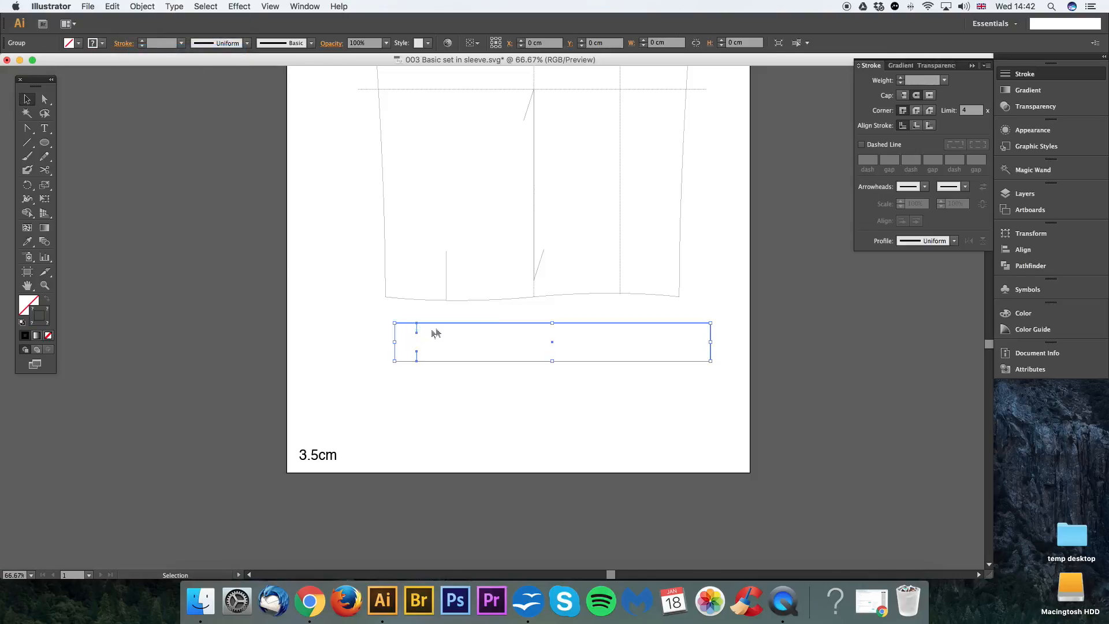
drag(526, 325, 444, 363)
click(471, 322)
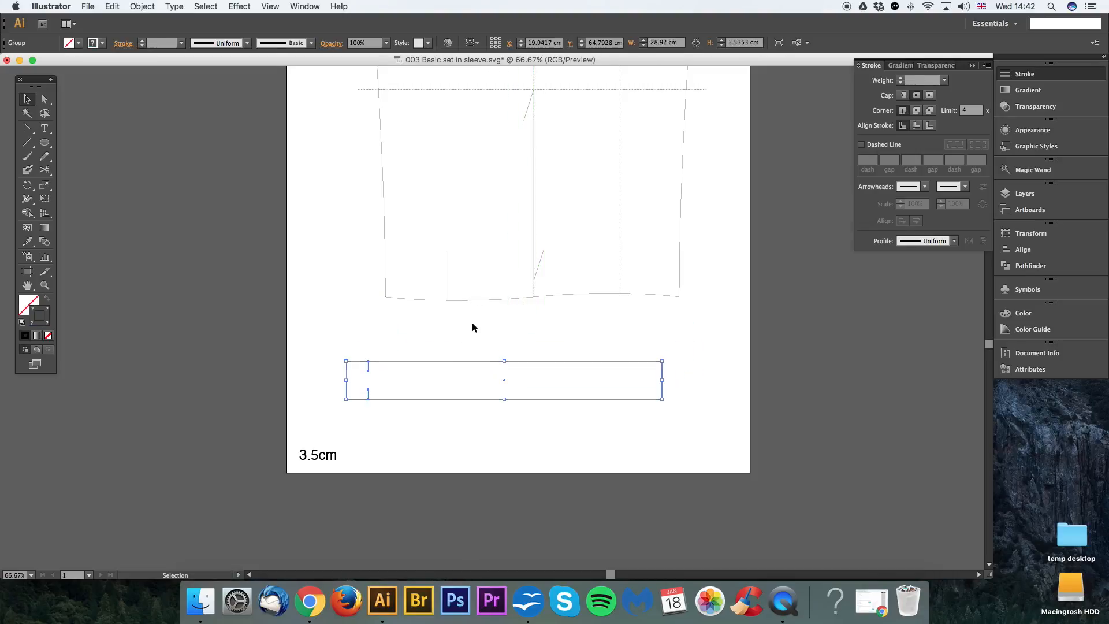
click(473, 324)
Step: Select the whole sleeve with its construction lines, notches and text, and group it separately from the cuff
scroll(476, 352, up, 4)
scroll(476, 352, right, 1)
click(428, 345)
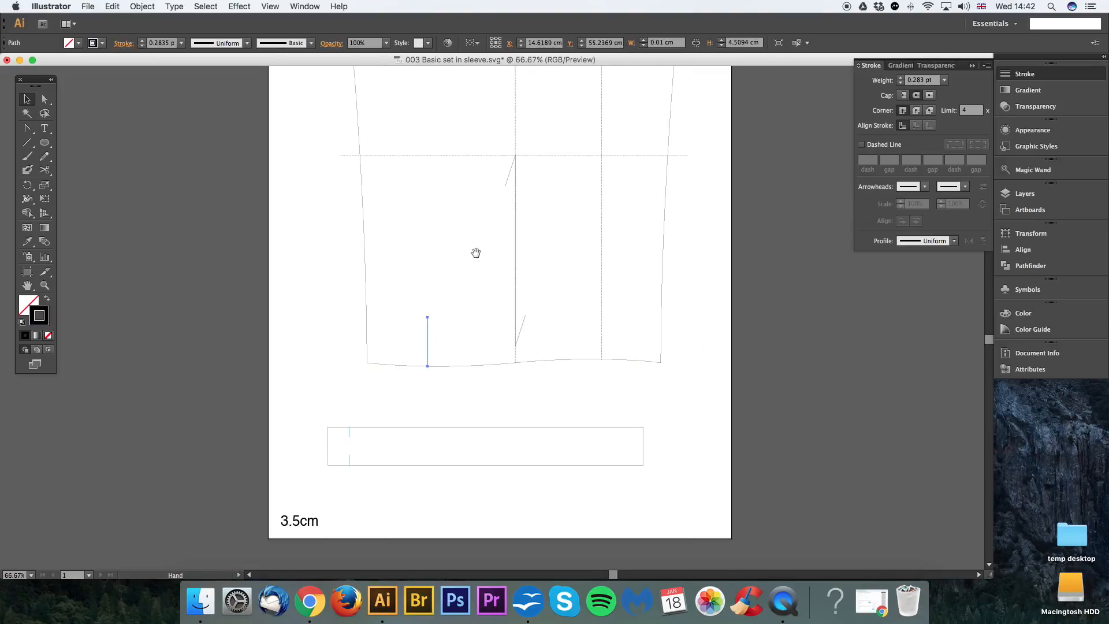
scroll(476, 250, up, 3)
click(510, 210)
click(544, 200)
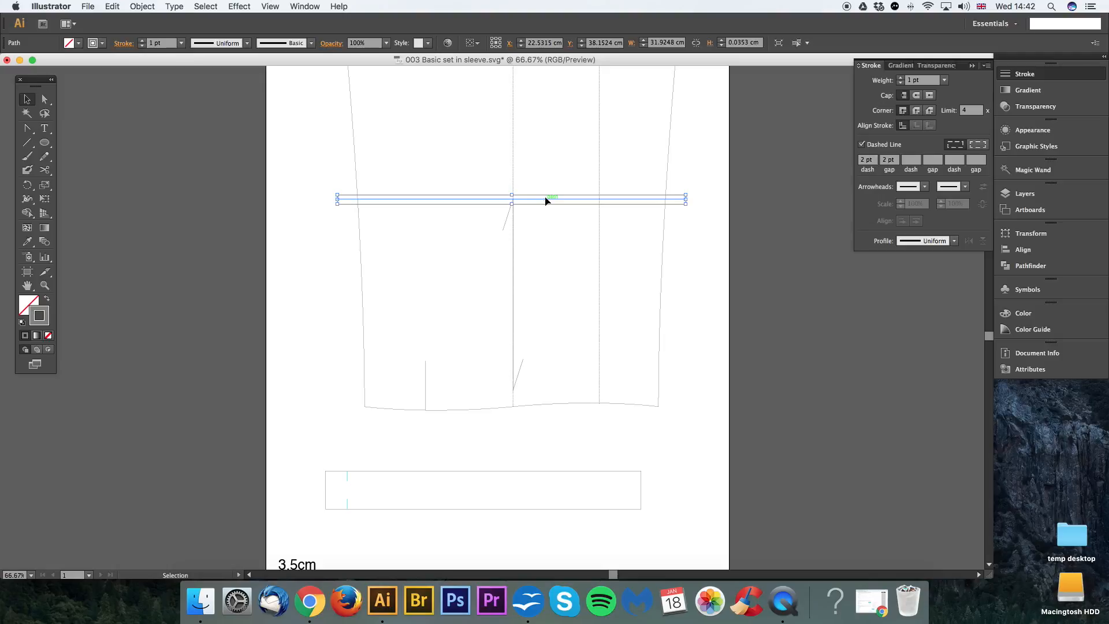
key(super+minus)
key(super+minus)
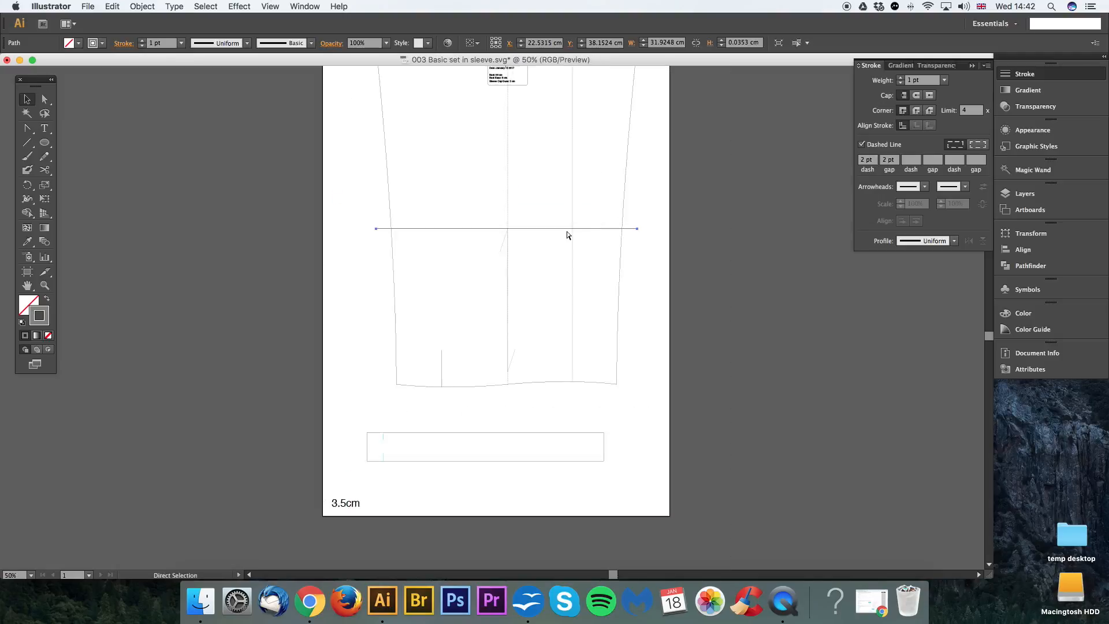
drag(394, 113, 597, 434)
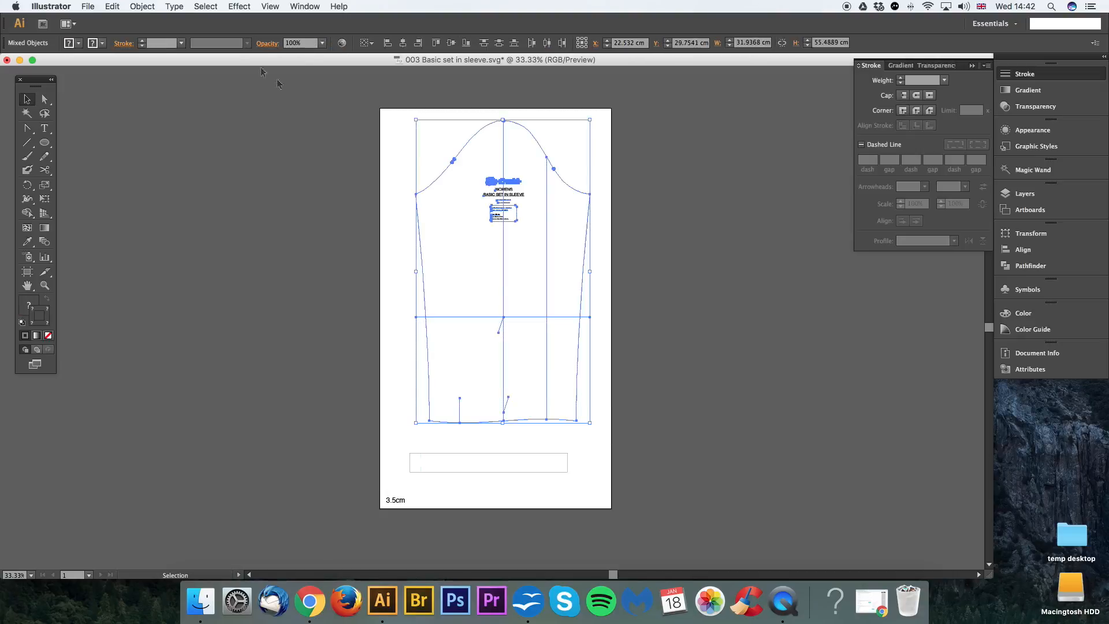
click(142, 7)
click(148, 50)
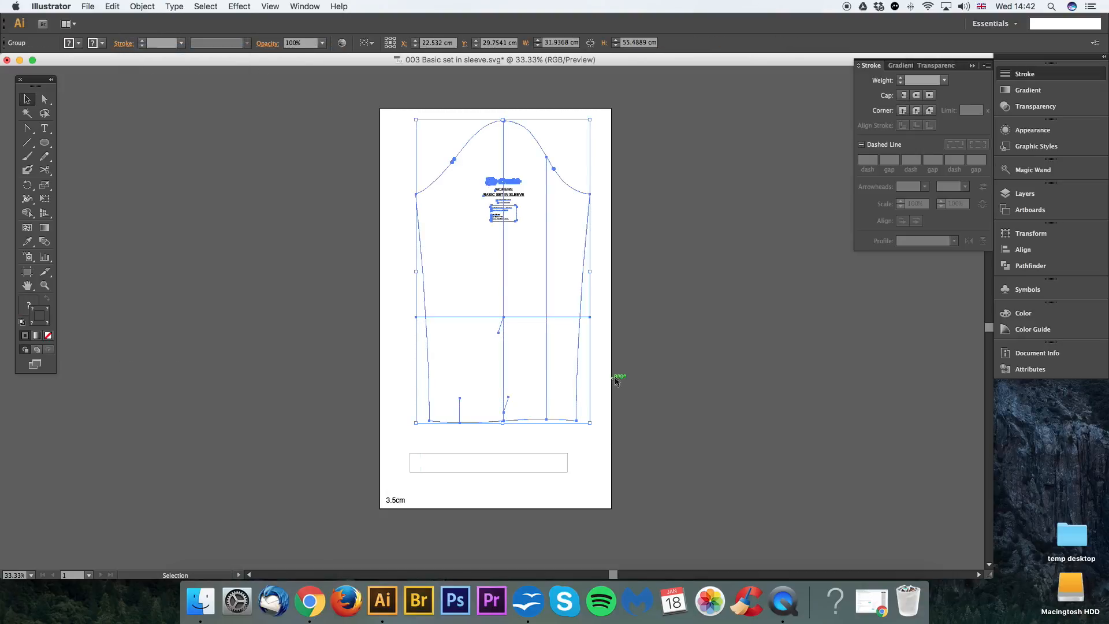
click(604, 314)
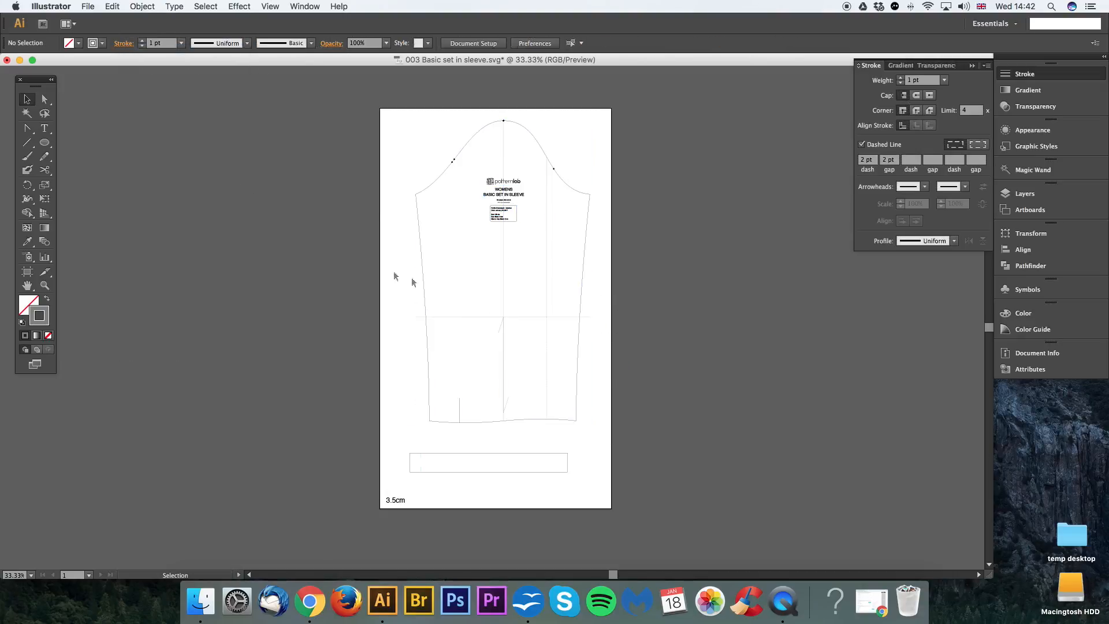
Step: Shorten the dashed elbow line at both ends so it stops on the sleeve's side seams
key(super+equal)
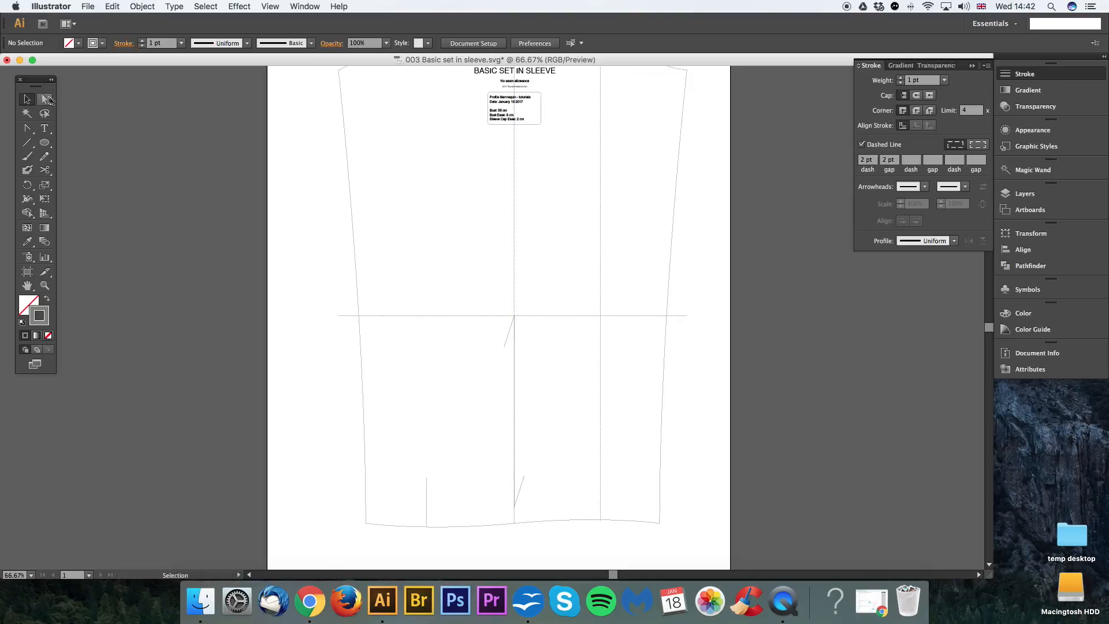
key(a)
drag(687, 316, 668, 316)
drag(339, 317, 359, 316)
Step: Delete the sleeve's long vertical centre line and back guide line, keeping the short grainline below the elbow
drag(483, 193, 634, 221)
click(634, 221)
scroll(642, 341, down, 3)
scroll(642, 341, left, 3)
drag(648, 329, 636, 392)
Step: Add the text label "ELBOW" above the sleeve's elbow line
key(t)
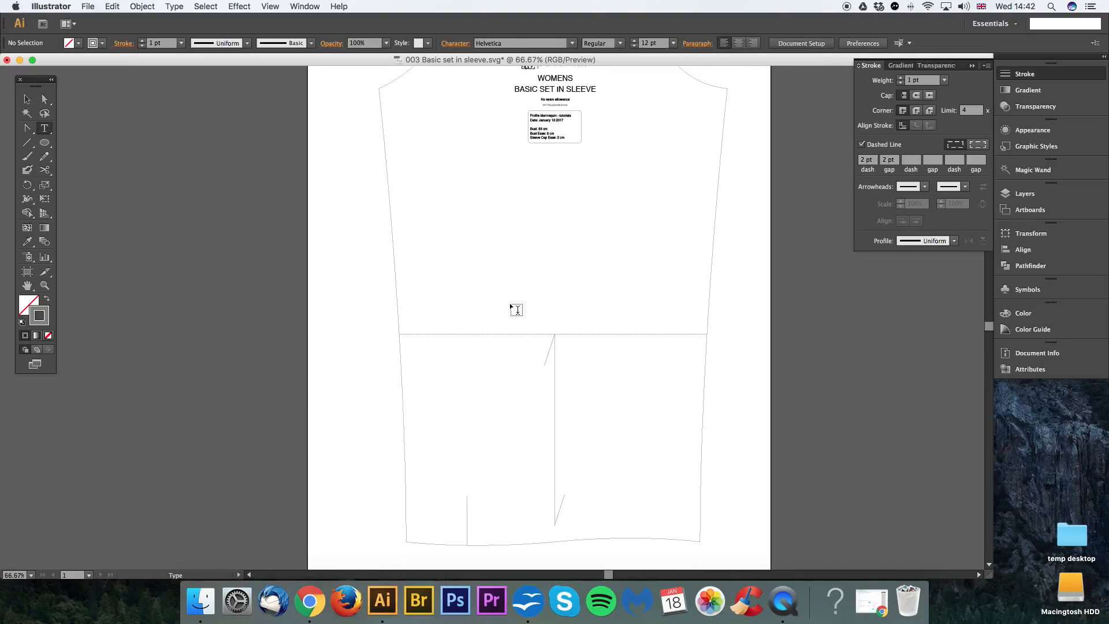
click(511, 302)
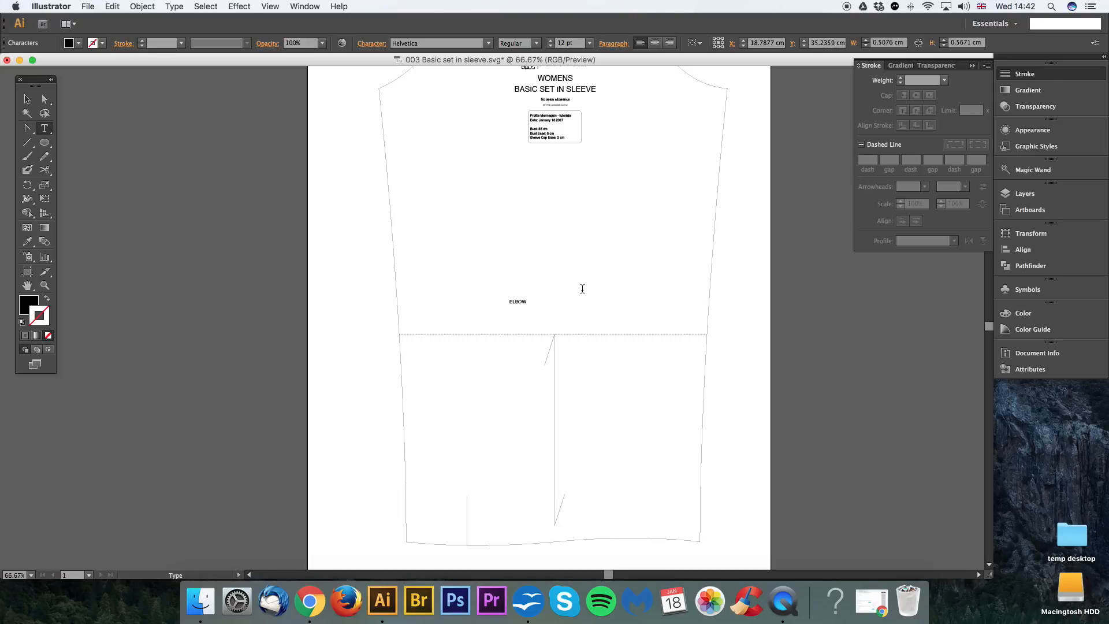
click(26, 99)
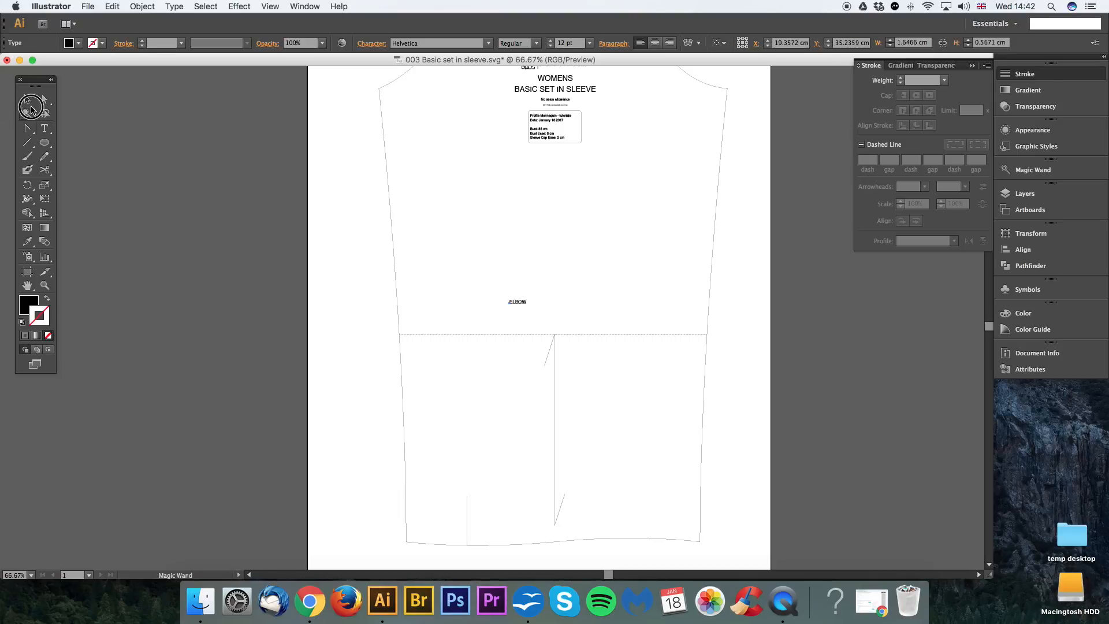
click(693, 245)
Step: Place the ELBOW label just above the left end of the elbow line and change its font
drag(523, 302, 416, 327)
click(425, 43)
text(A)
text(Ra)
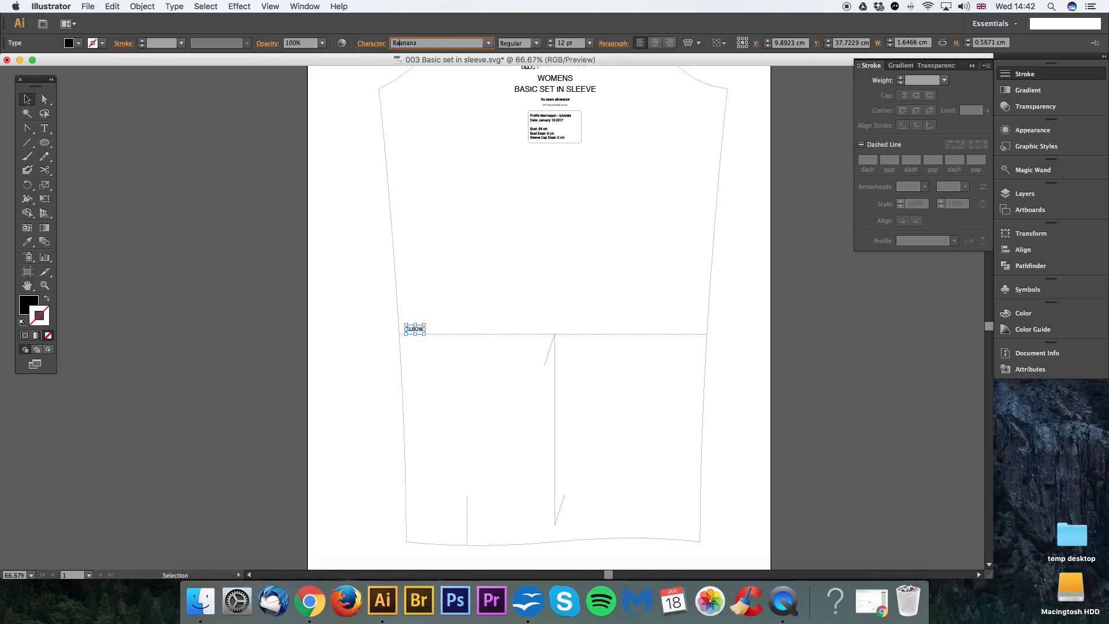
text(lvetica)
key(Return)
click(517, 217)
Step: Replace the "BASIC SET IN SLEEVE" title with "SHIRT SLEEVE - 3.5CM CUFF" and centre it under WOMENS
drag(574, 245, 513, 318)
triple_click(502, 173)
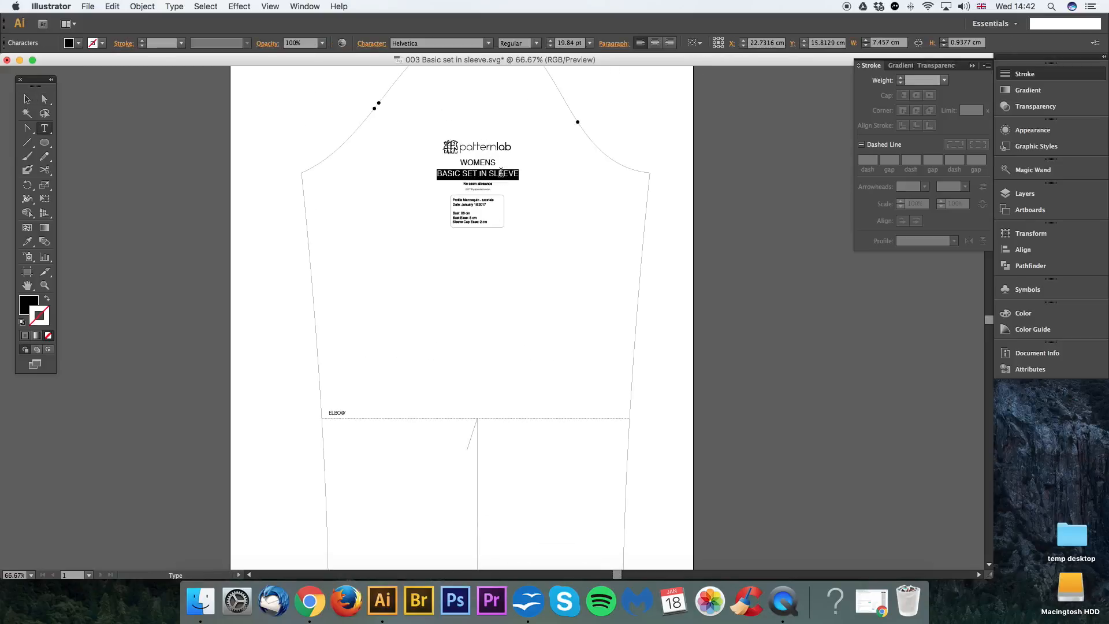
text(SHIRT B)
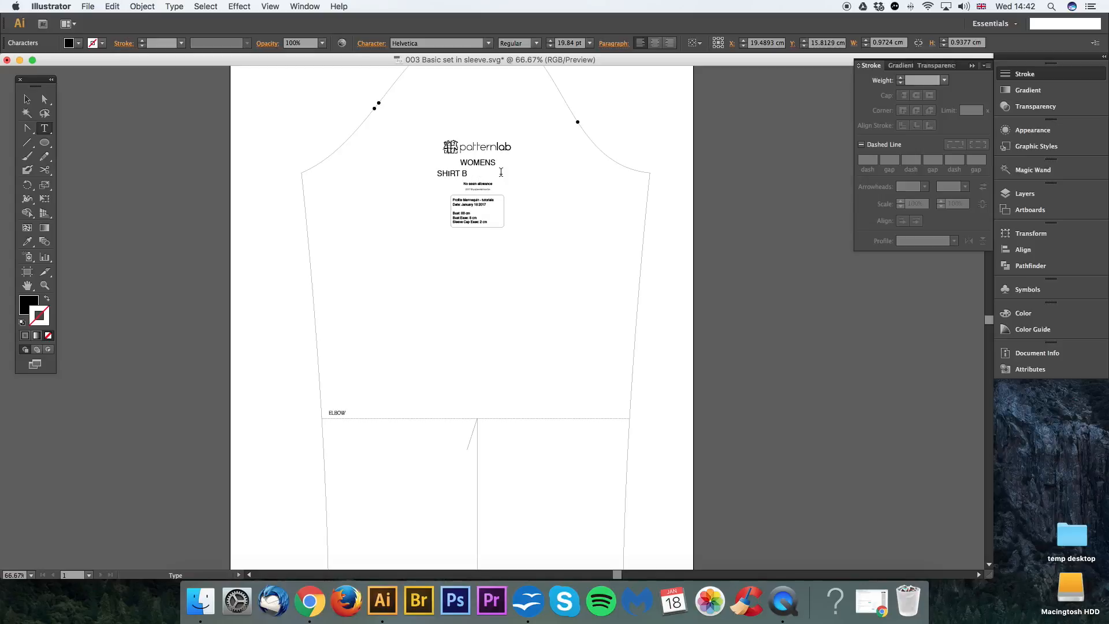
text( SLEEVE - 1.5 CCM)
click(45, 99)
drag(504, 174, 492, 174)
click(595, 120)
Step: Move the grouped cuff up and right so it sits centred just below the sleeve hem
key(space)
drag(562, 213, 593, 219)
key(space)
drag(588, 300, 571, 202)
key(super+minus)
key(space)
key(space)
key(v)
drag(360, 433, 494, 495)
drag(557, 456, 598, 425)
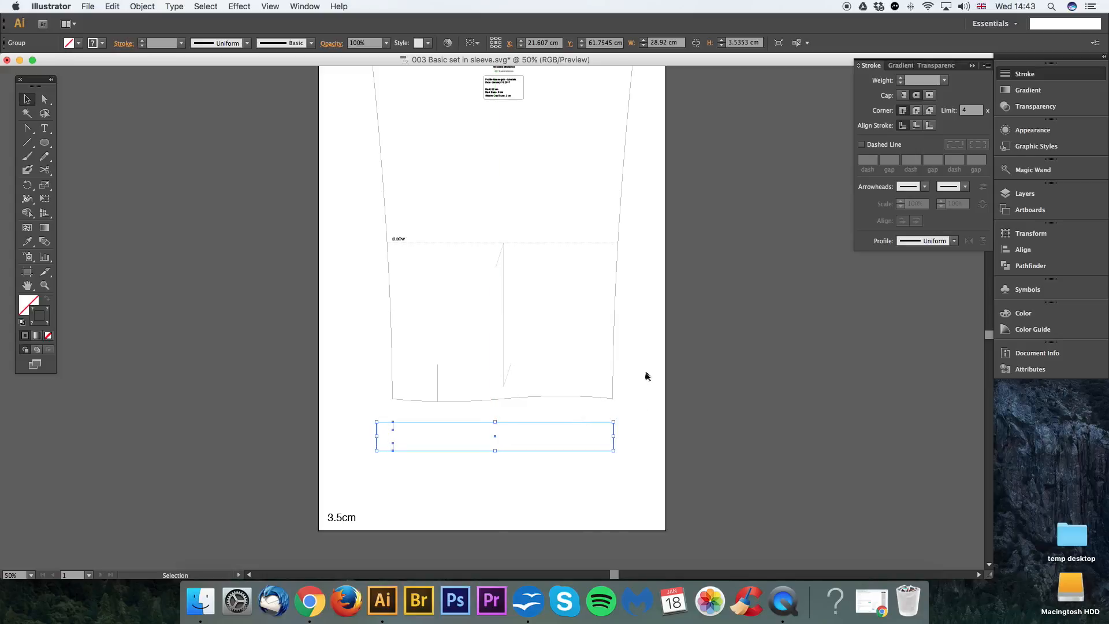
click(648, 376)
drag(646, 308, 655, 350)
key(super+minus)
scroll(619, 325, up, 1)
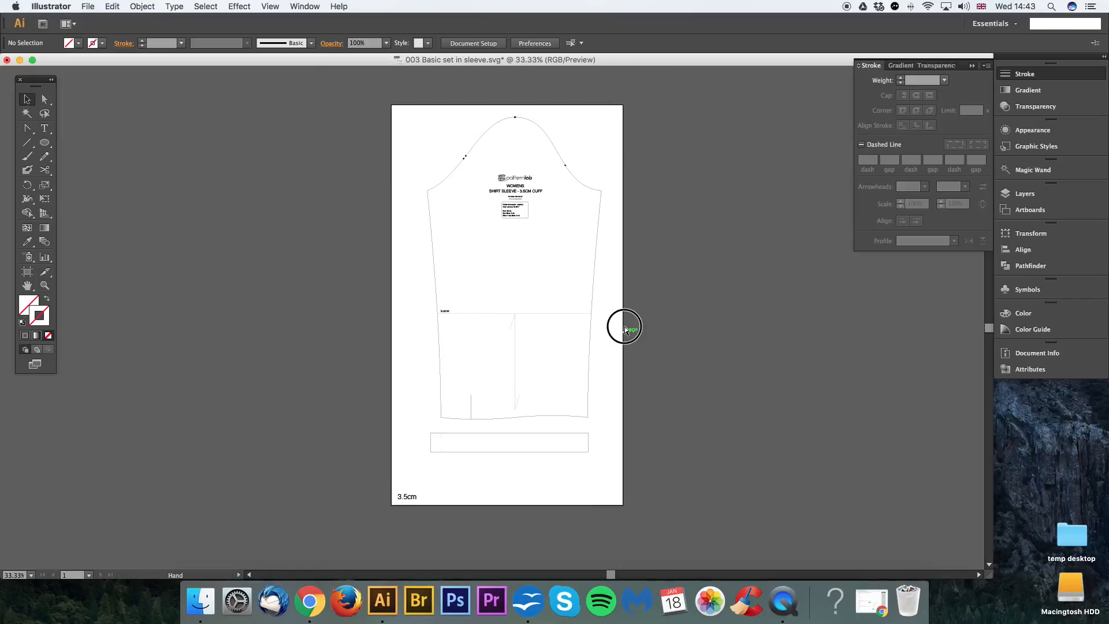